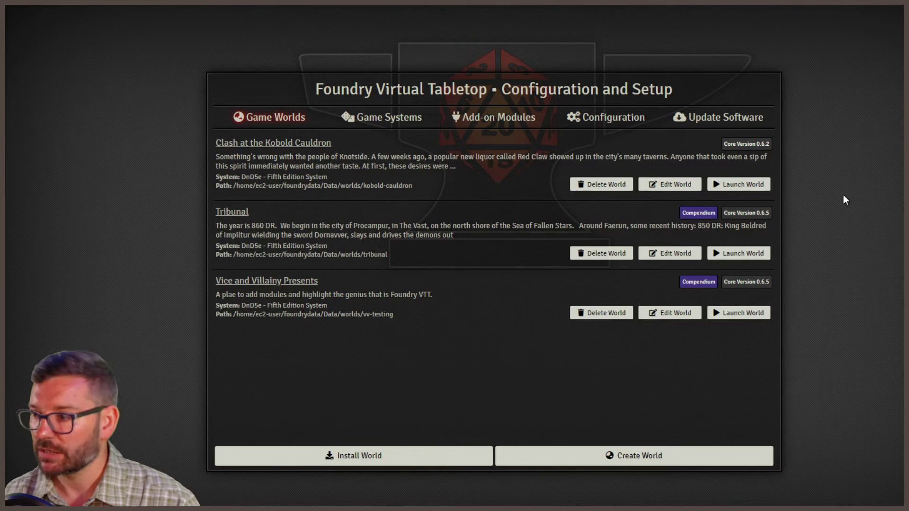
View the installed add-on modules and the module installation dialog, leaving the dialog without installing anything
left_click(480, 123)
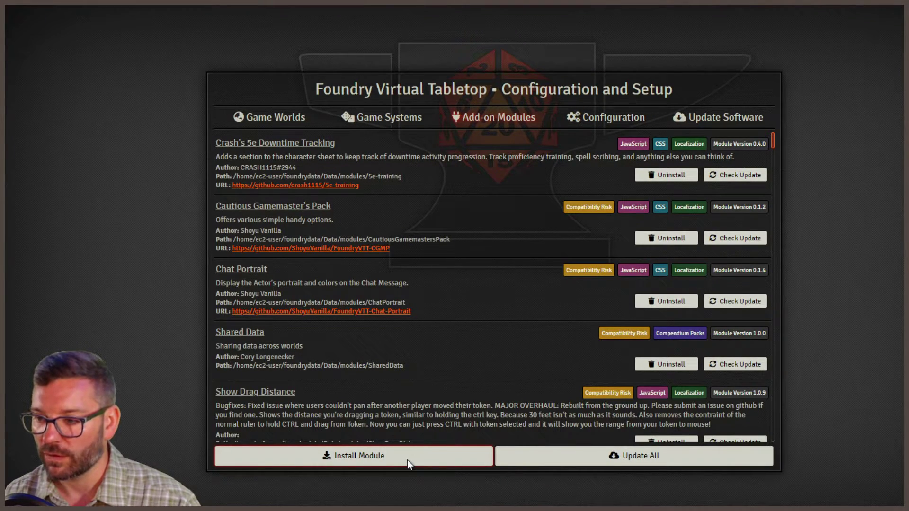
left_click(393, 460)
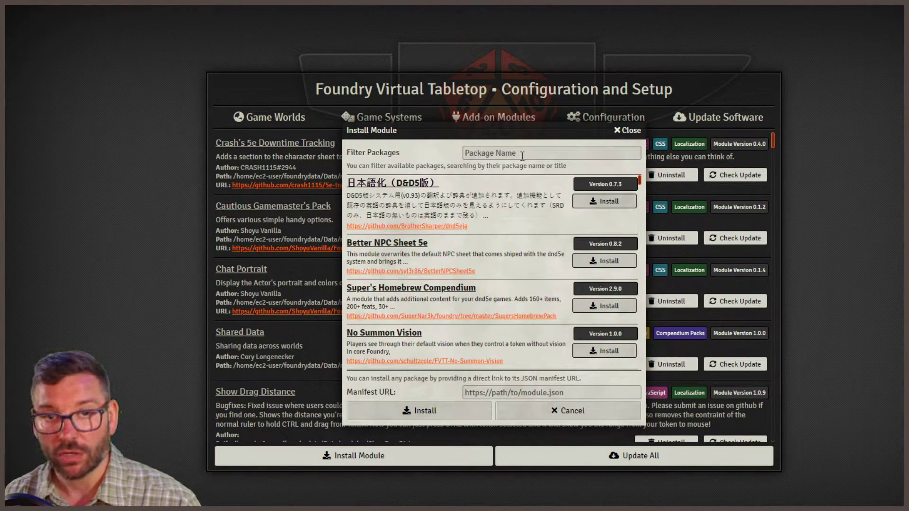
left_click(631, 130)
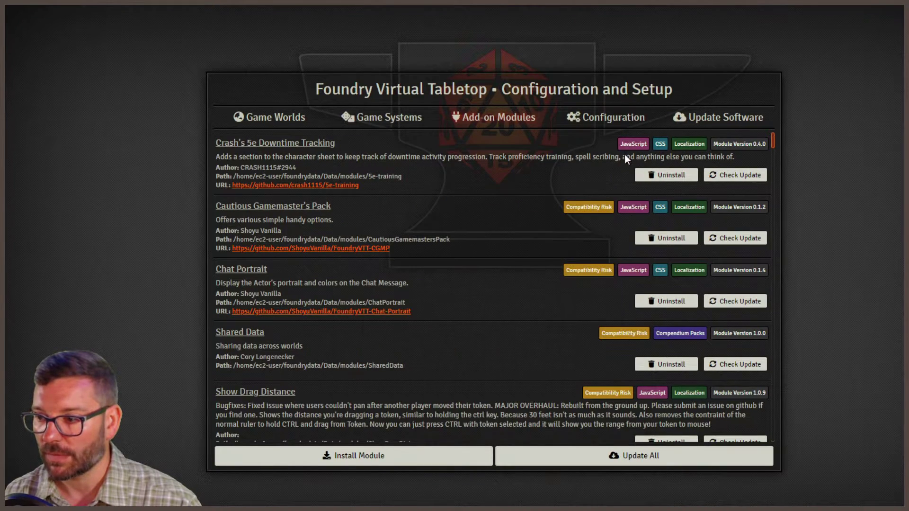
Launch the Vice and Villainy Presents world, select a player and join the game session
left_click(332, 127)
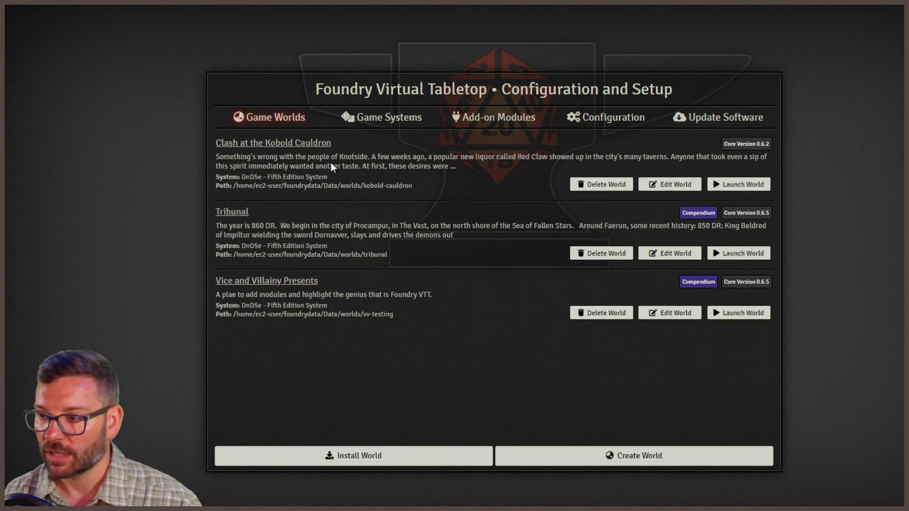
left_click(737, 310)
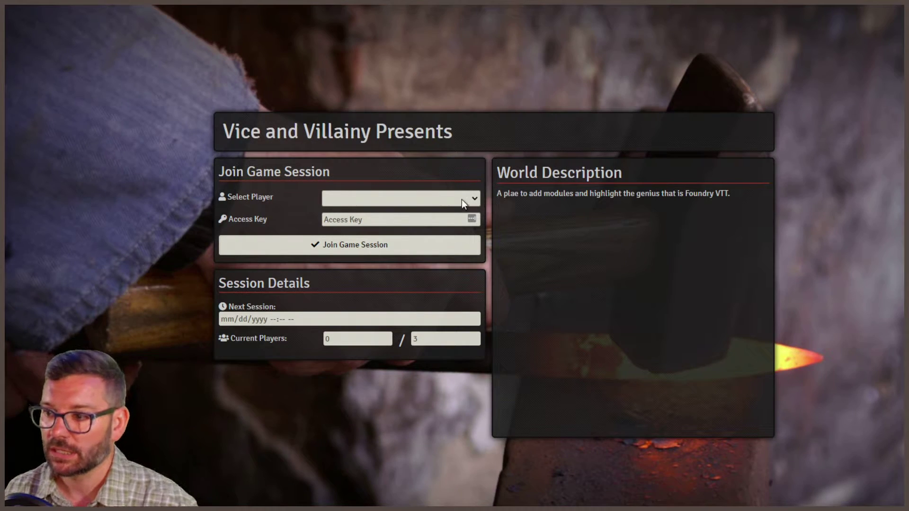
left_click(401, 198)
left_click(400, 209)
left_click(351, 253)
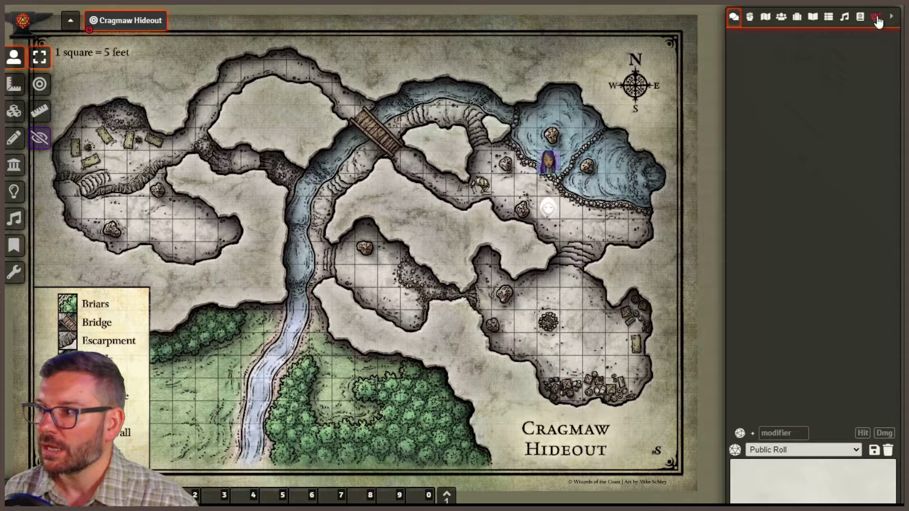
Show the world's module settings, move the settings window aside and bring up the chat log
left_click(876, 18)
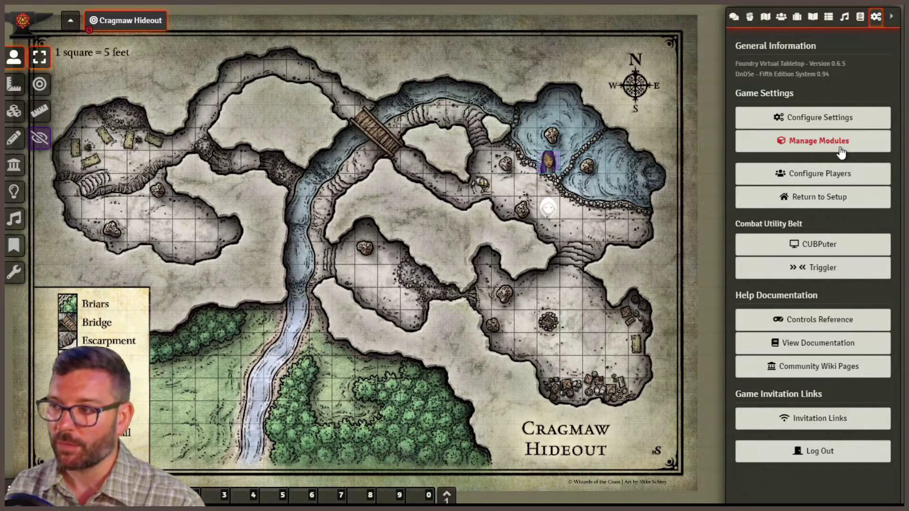
left_click(811, 124)
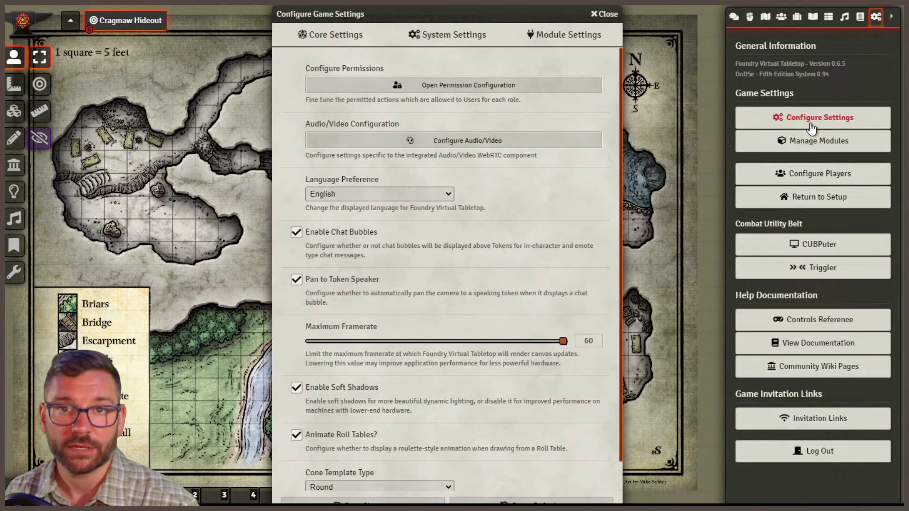
left_click(573, 42)
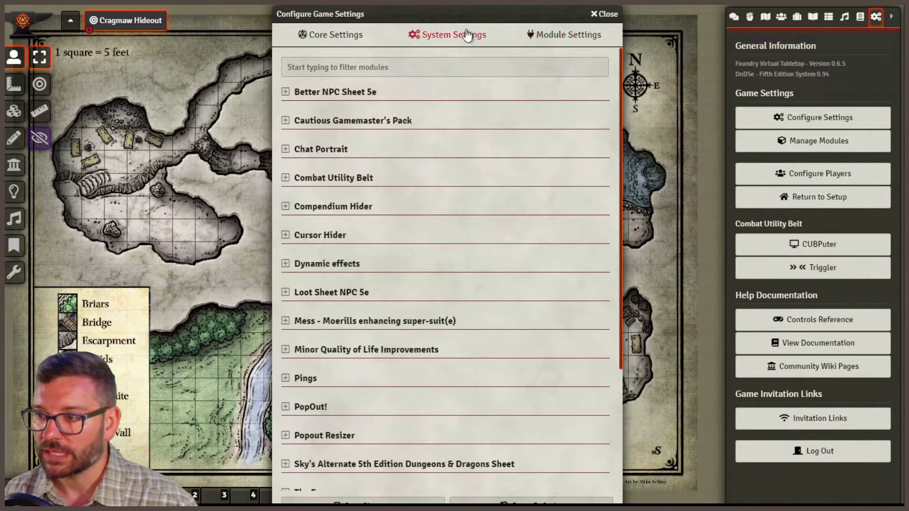
left_click_drag(442, 16, 413, 33)
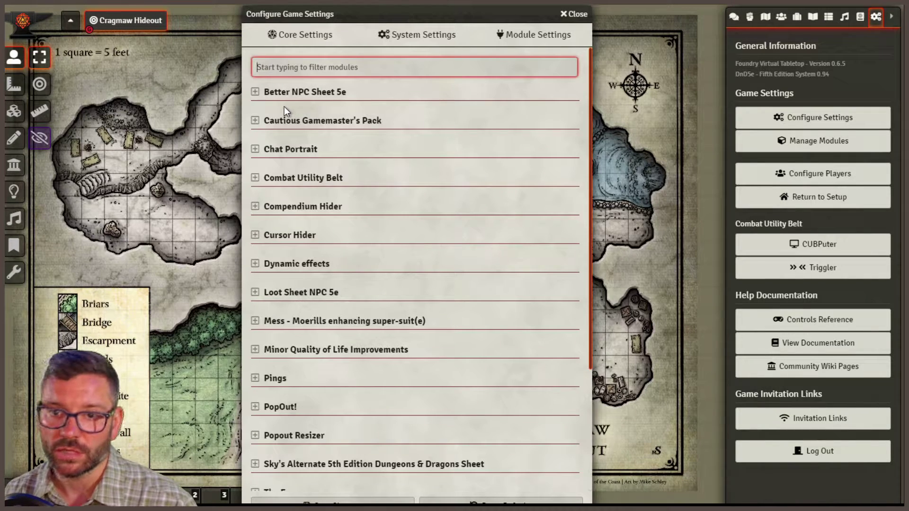
left_click(742, 18)
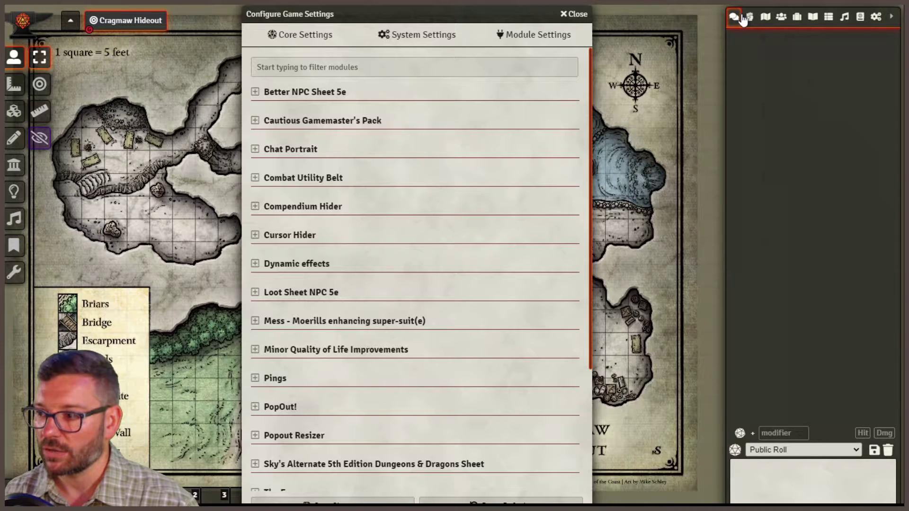
left_click(782, 485)
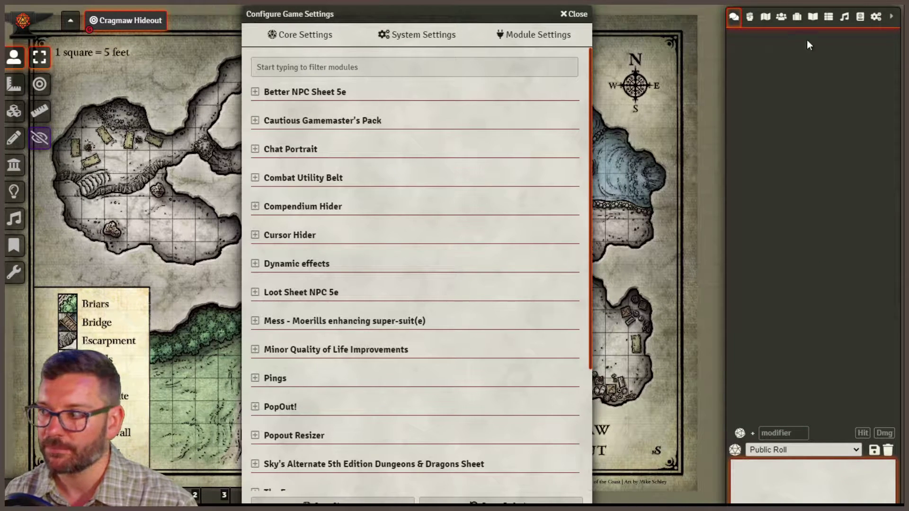
Close the game settings window and return the world to the setup screen
left_click(566, 16)
left_click(876, 19)
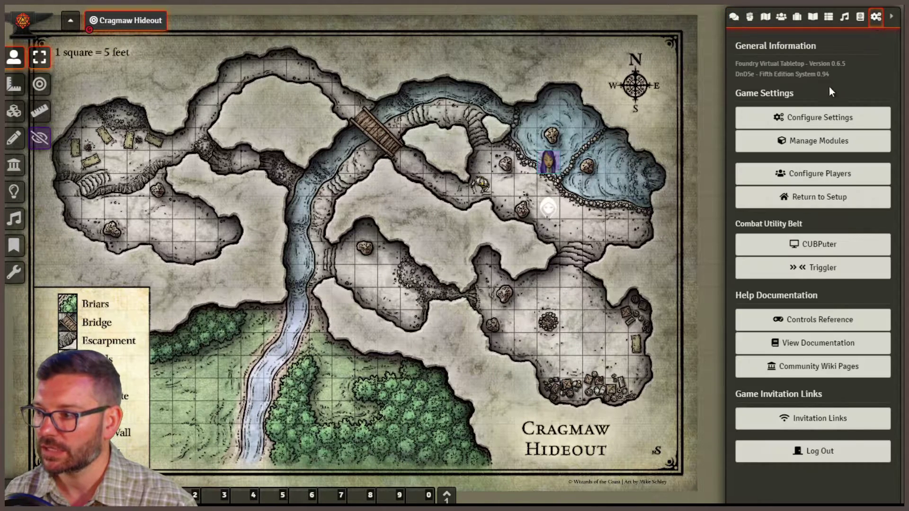
left_click(802, 204)
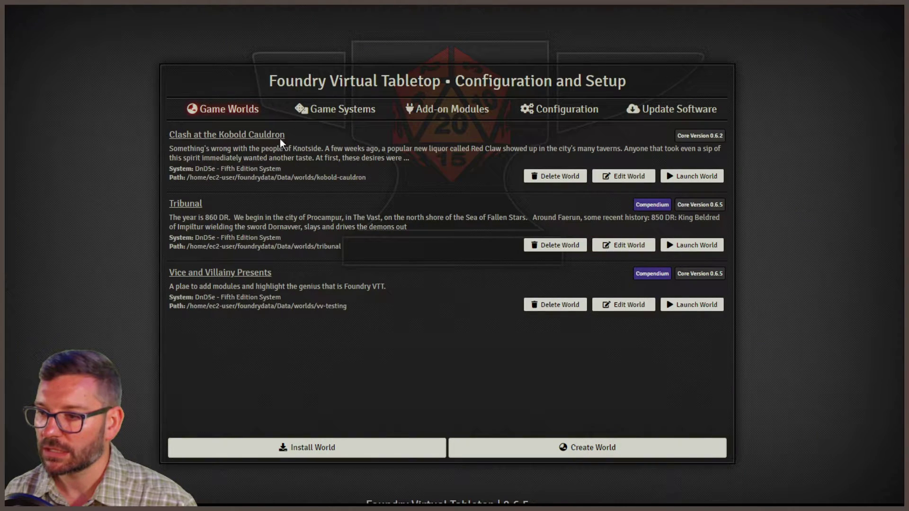
Search the installable add-on modules for "chat", look through the matching packages and cancel the installation dialog
left_click(423, 114)
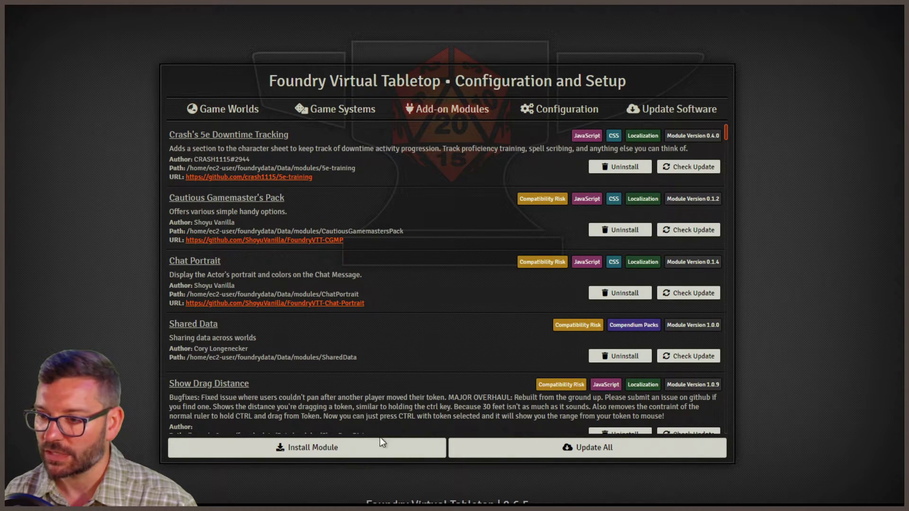
left_click(309, 447)
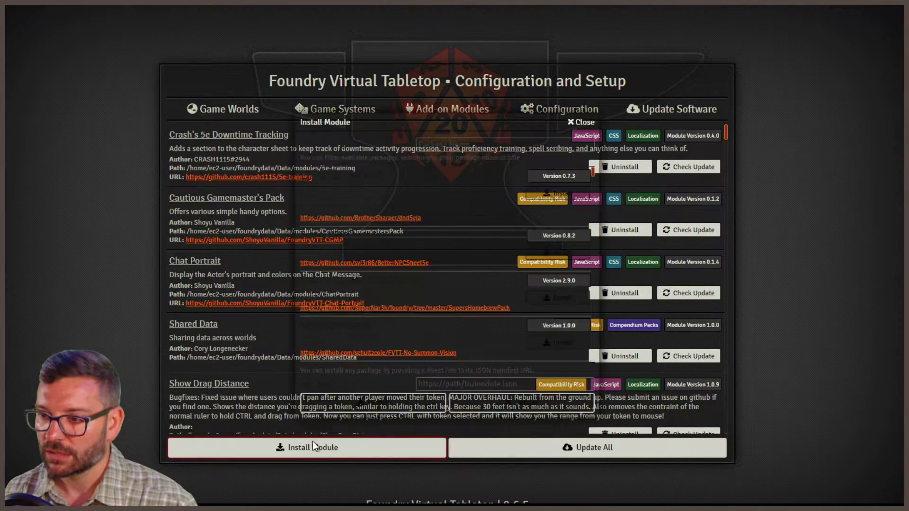
left_click(465, 143)
type("chat au")
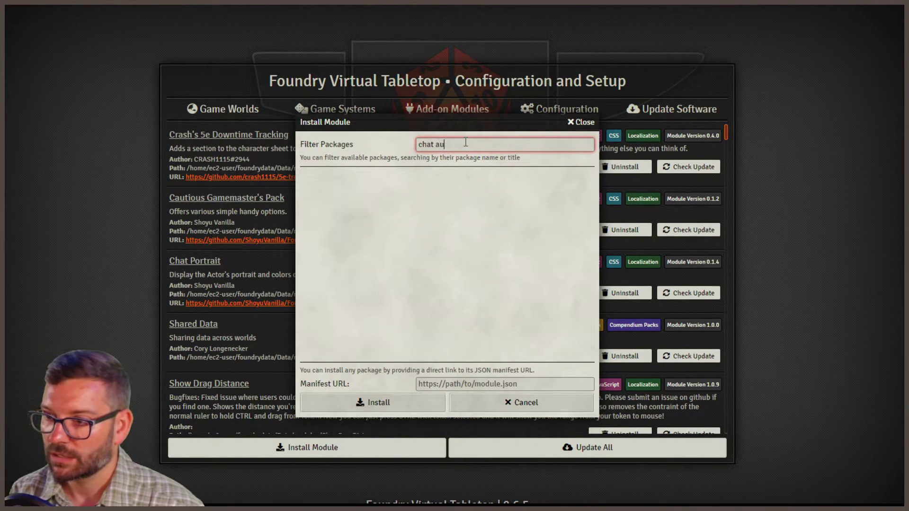
key("BackSpace")
key("BackSpace")
key("BackSpace")
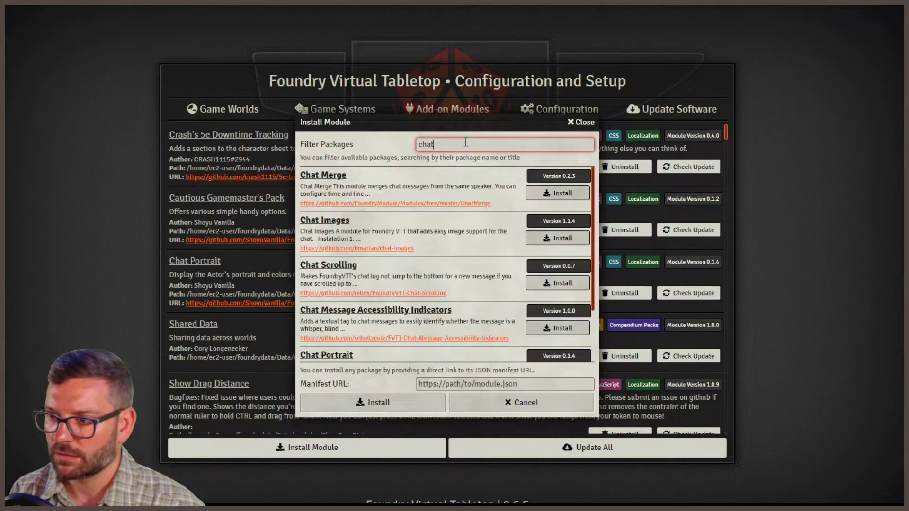
scroll(437, 316, "down", 3)
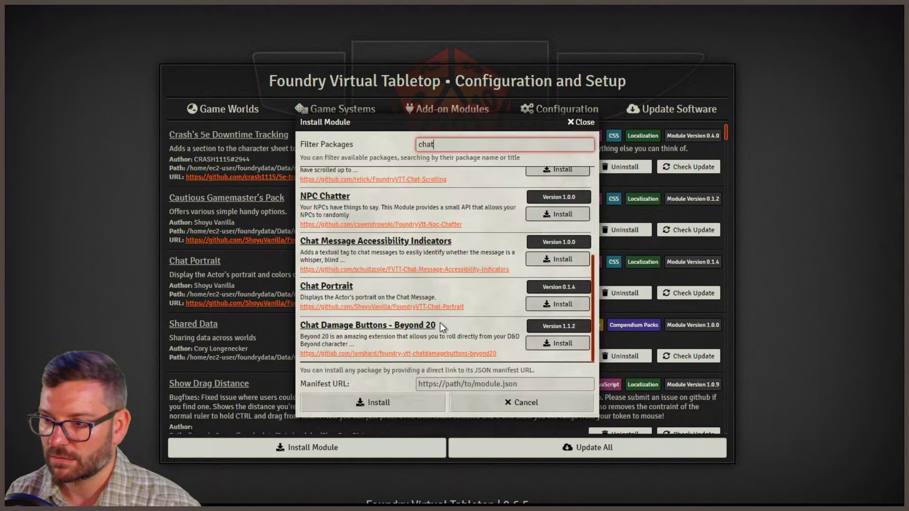
scroll(439, 323, "up", 3)
scroll(440, 323, "down", 3)
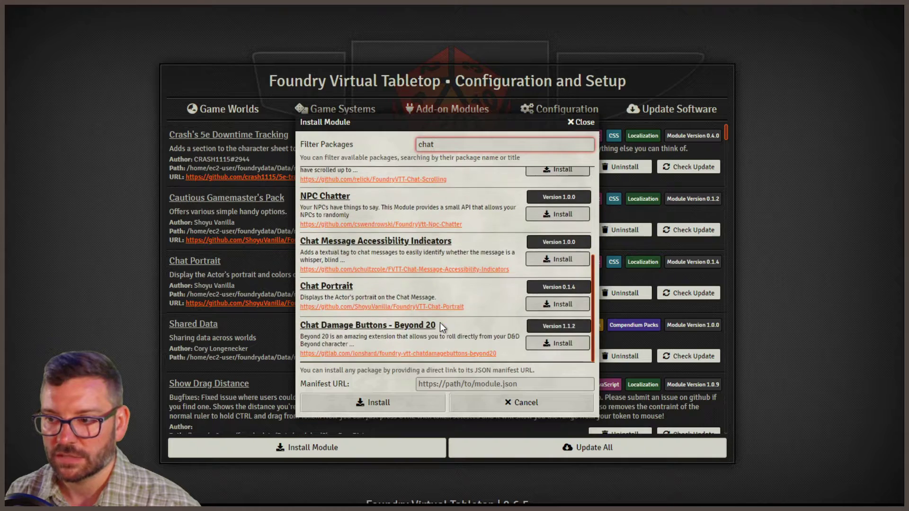
left_click(493, 405)
Find Chat Autoloader among the installed add-on modules and open its GitLab project page
scroll(410, 349, "down", 8)
scroll(409, 351, "down", 10)
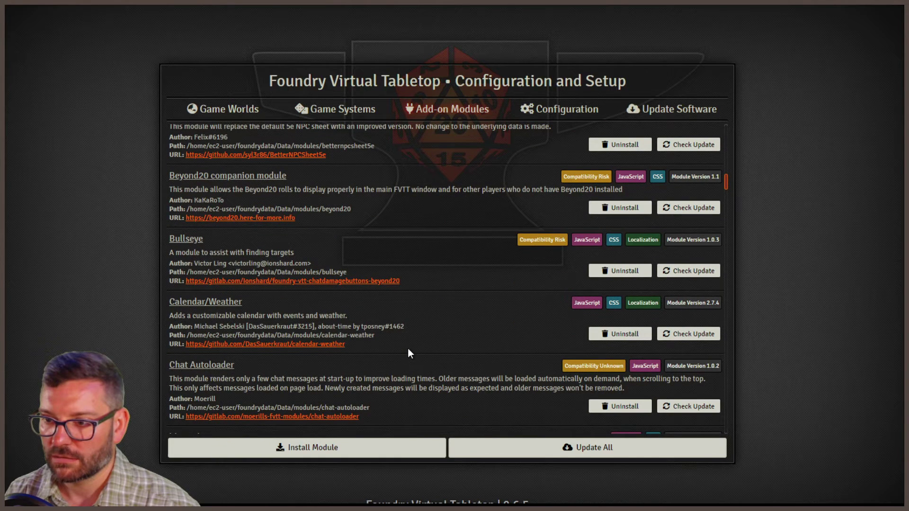
scroll(410, 352, "down", 5)
scroll(426, 332, "up", 1)
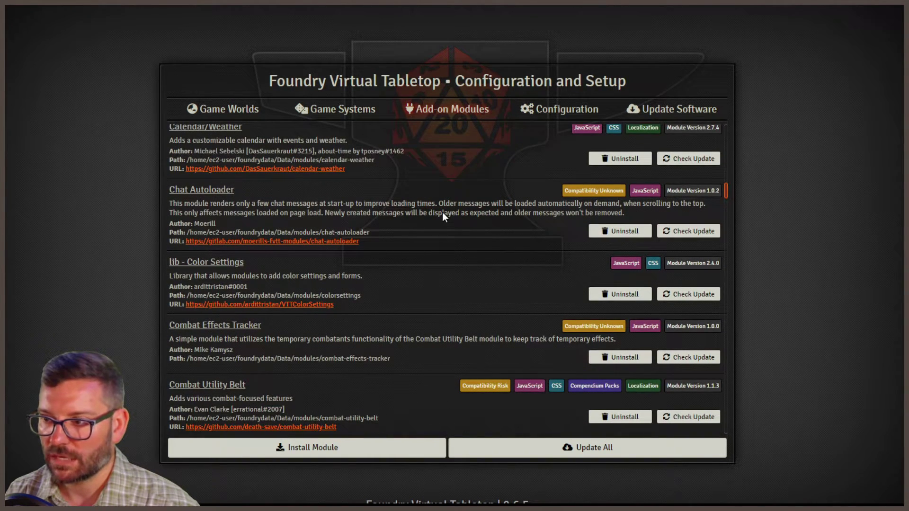
left_click(209, 242)
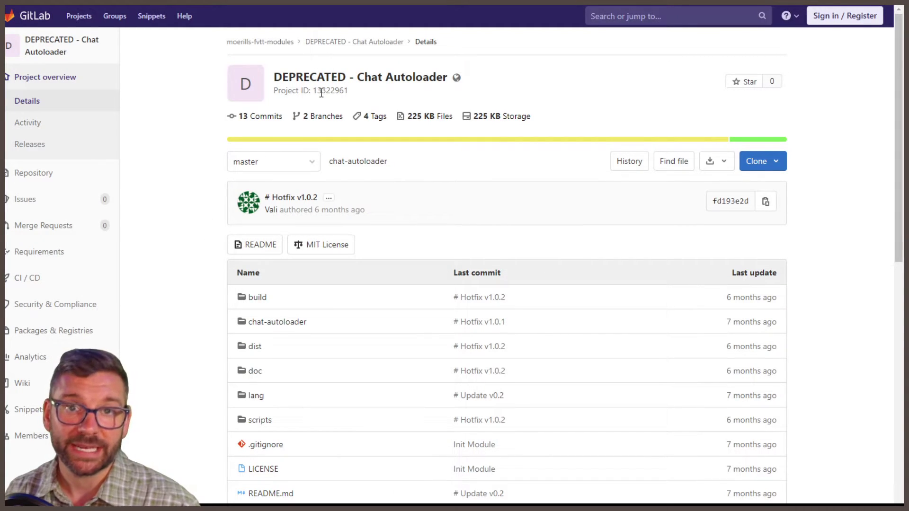
Examine Chat Autoloader's project status, file list and README installation instructions, and return to Foundry's add-on modules
scroll(146, 274, "down", 10)
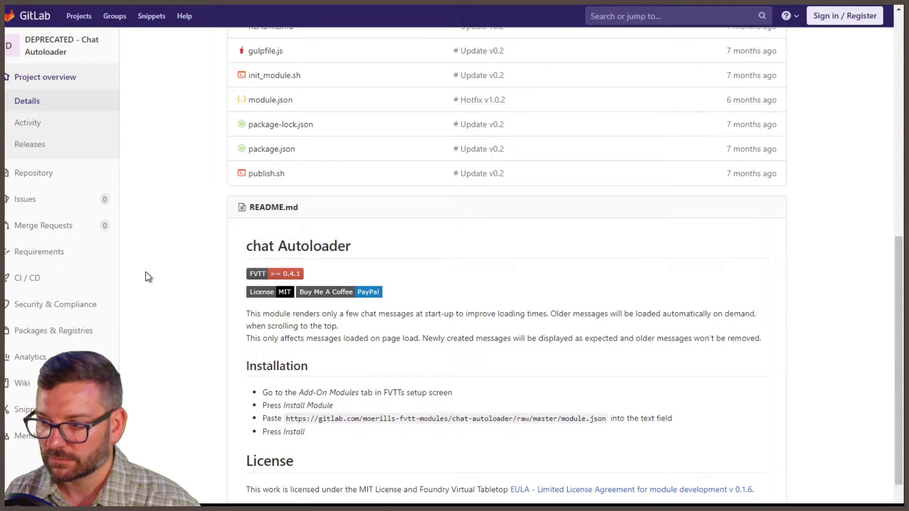
scroll(146, 277, "down", 1)
scroll(147, 278, "up", 5)
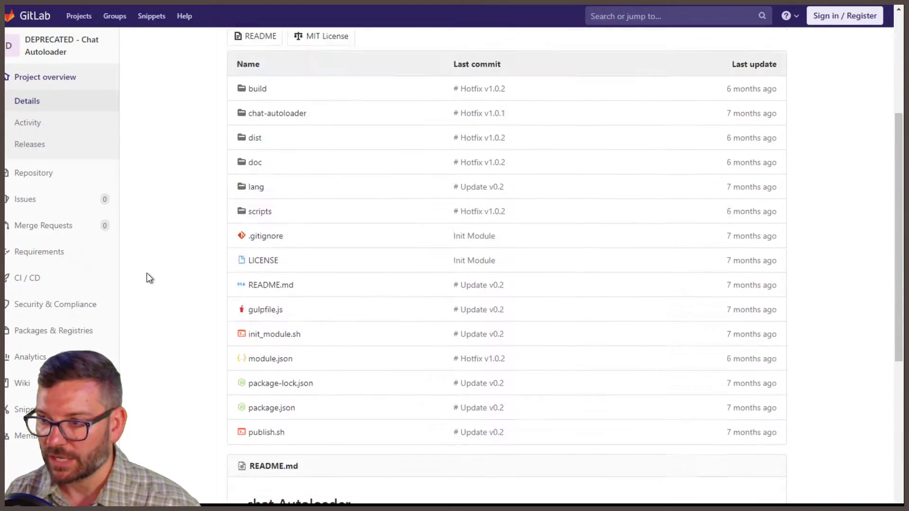
scroll(148, 278, "up", 2)
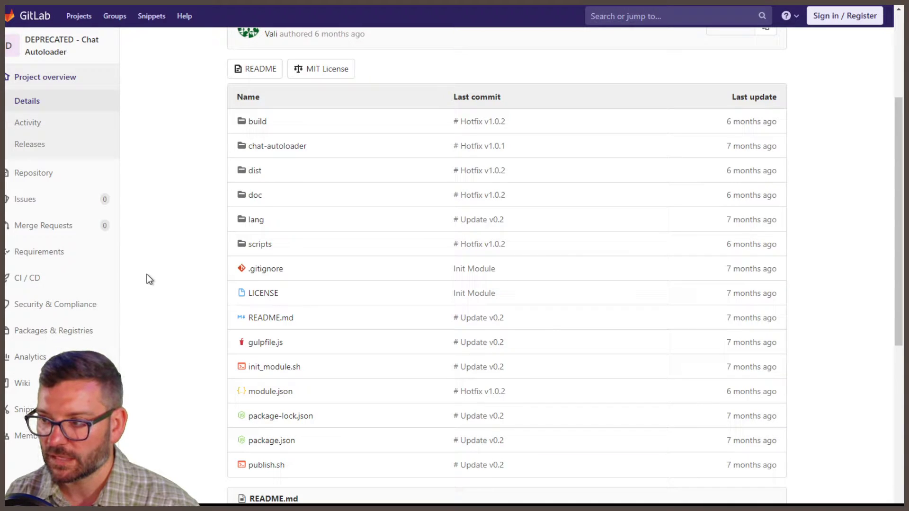
scroll(148, 278, "up", 4)
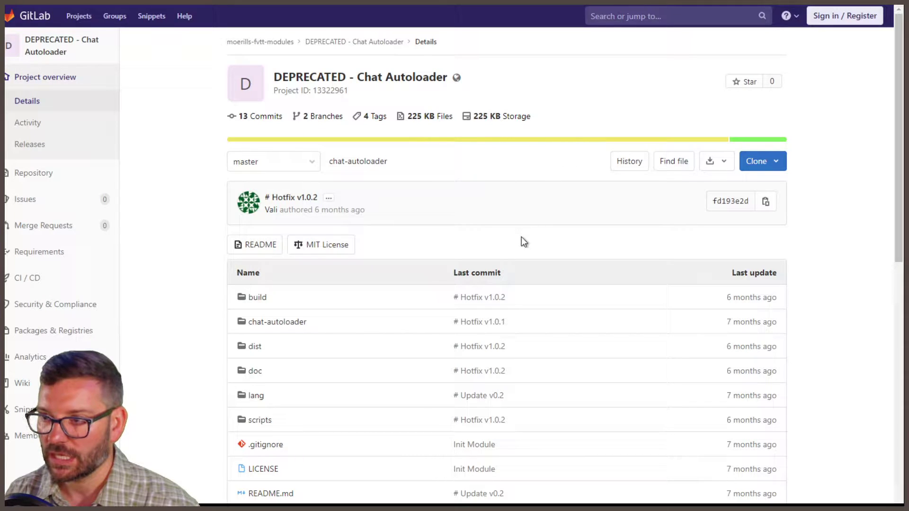
mouse_move(458, 82)
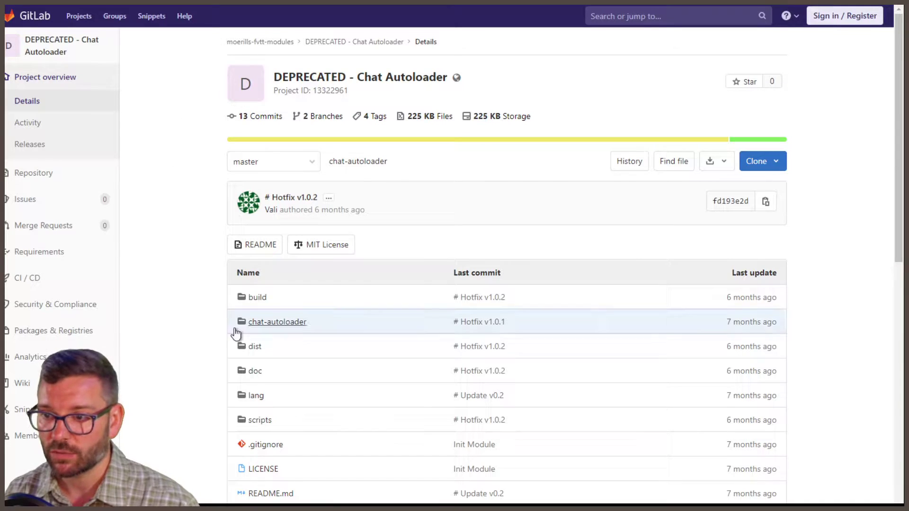
scroll(179, 353, "down", 5)
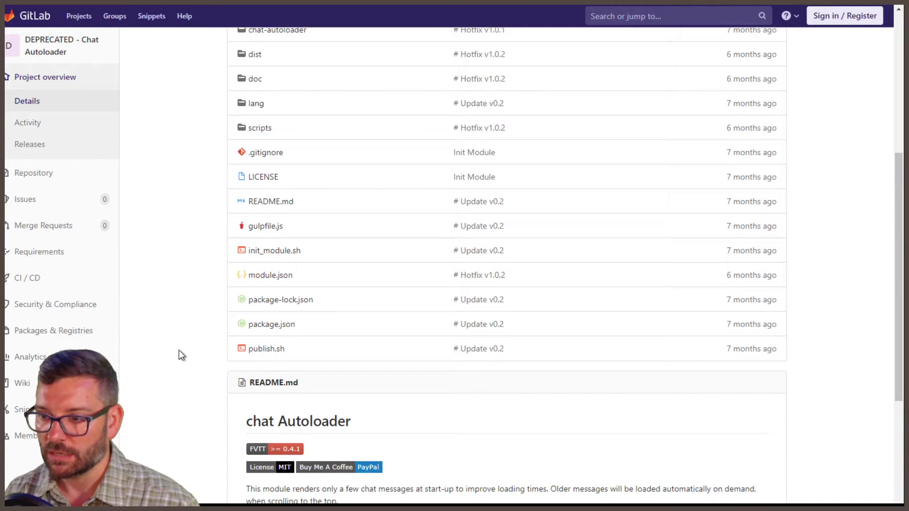
scroll(179, 351, "down", 5)
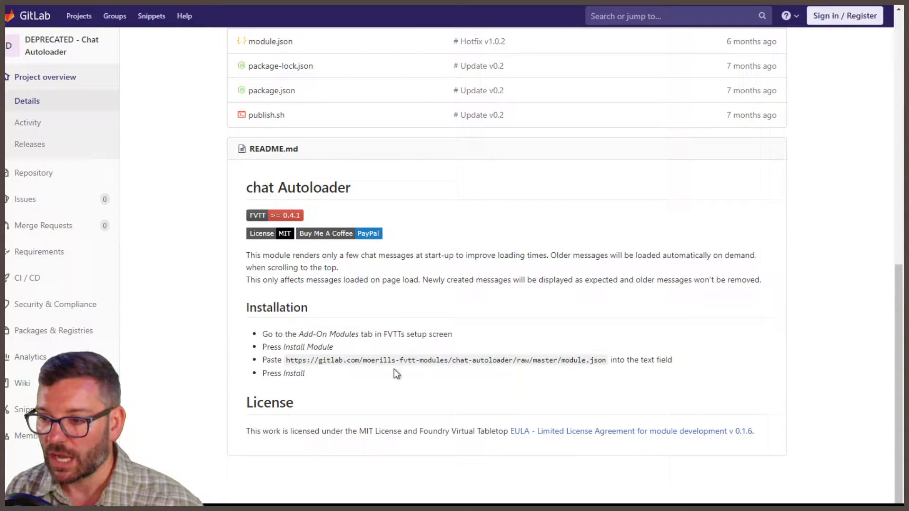
scroll(219, 362, "up", 10)
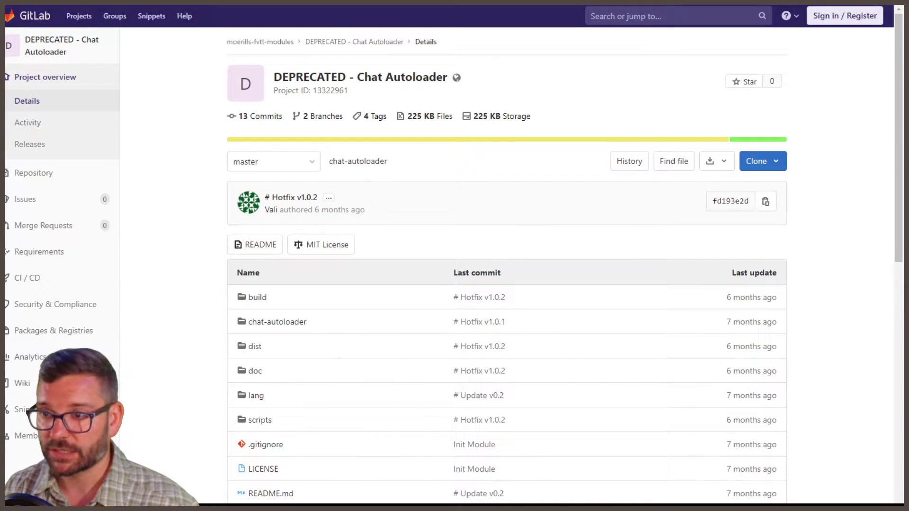
left_click(30, 2)
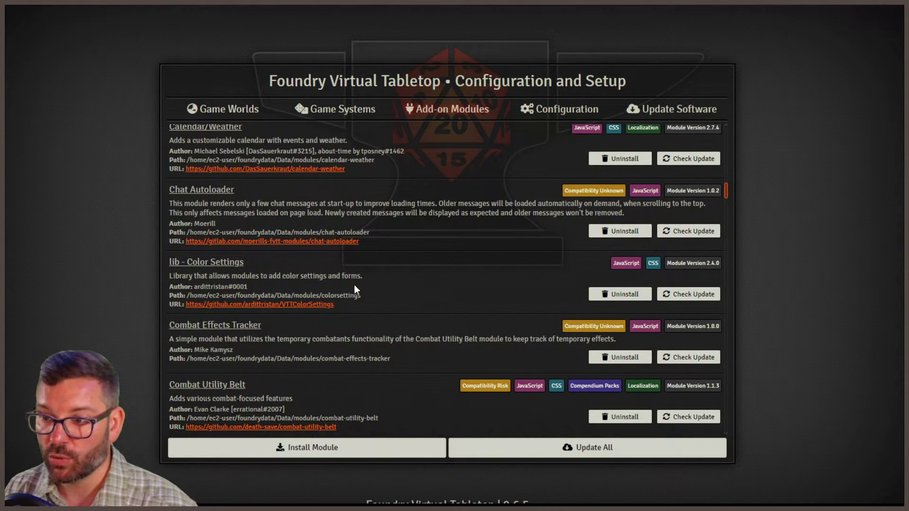
Browse the installed add-on modules from the start of the list down to Chat Autoloader
scroll(355, 293, "up", 1)
scroll(360, 303, "up", 10)
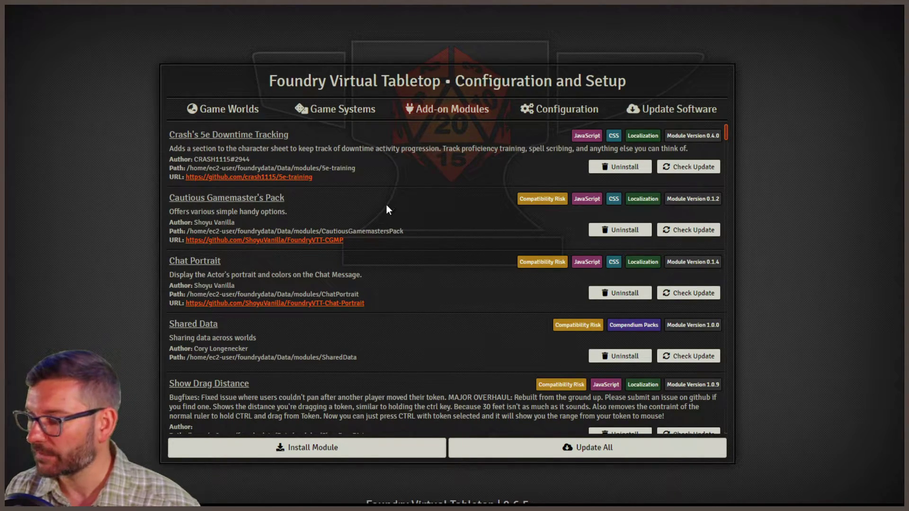
scroll(381, 322, "down", 10)
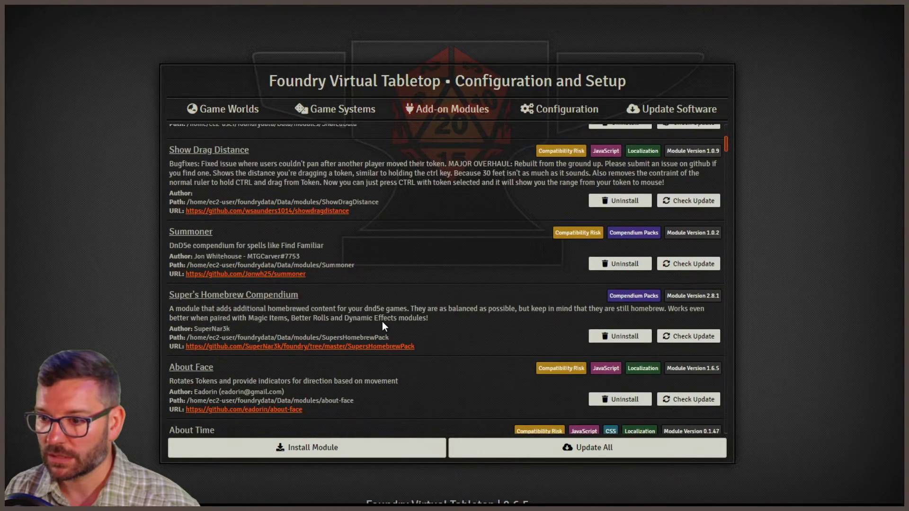
scroll(382, 322, "down", 10)
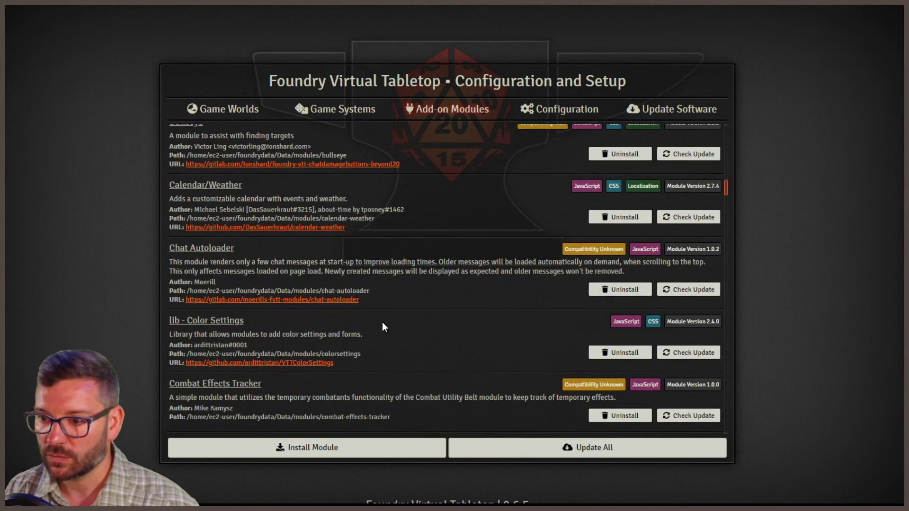
Review the installed add-on modules from Calendar/Weather through Combat Utility Belt, Dice Tray and Domille's Wondrous Works down to Forien's Scene Navigator
scroll(382, 327, "up", 3)
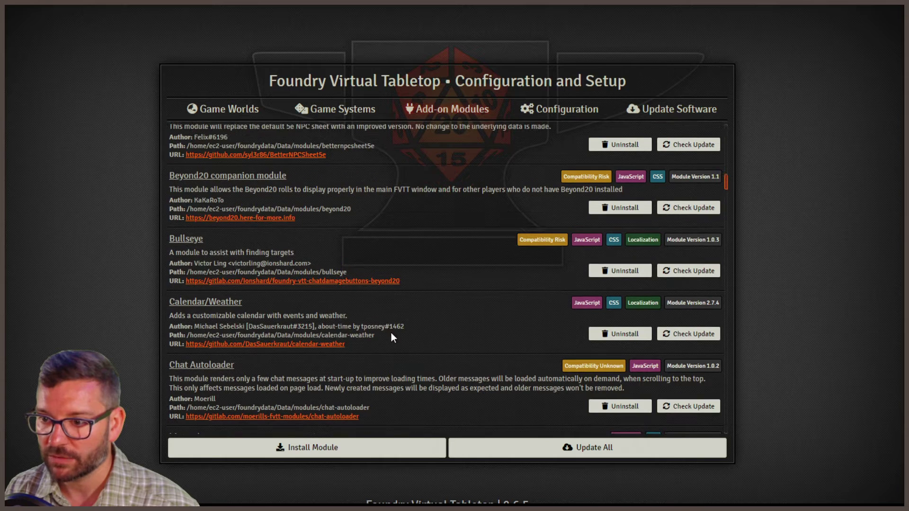
scroll(391, 333, "down", 8)
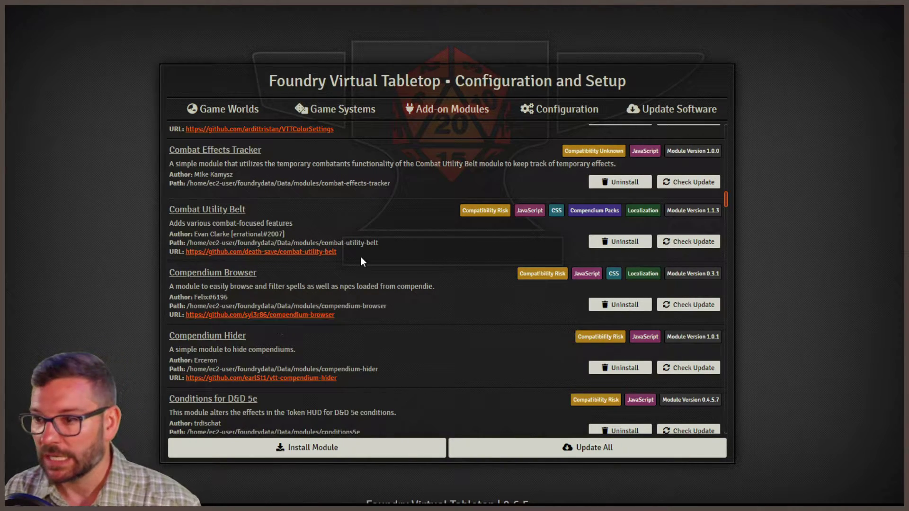
scroll(432, 329, "down", 5)
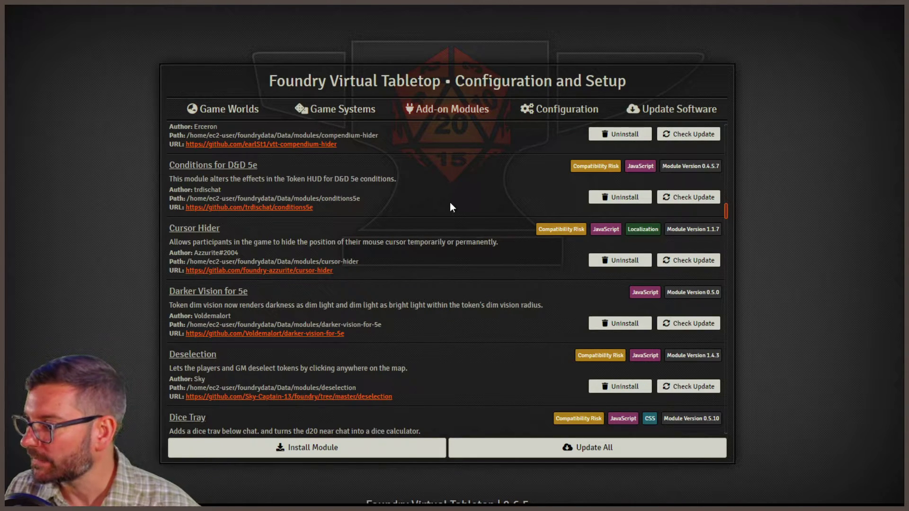
scroll(440, 220, "down", 4)
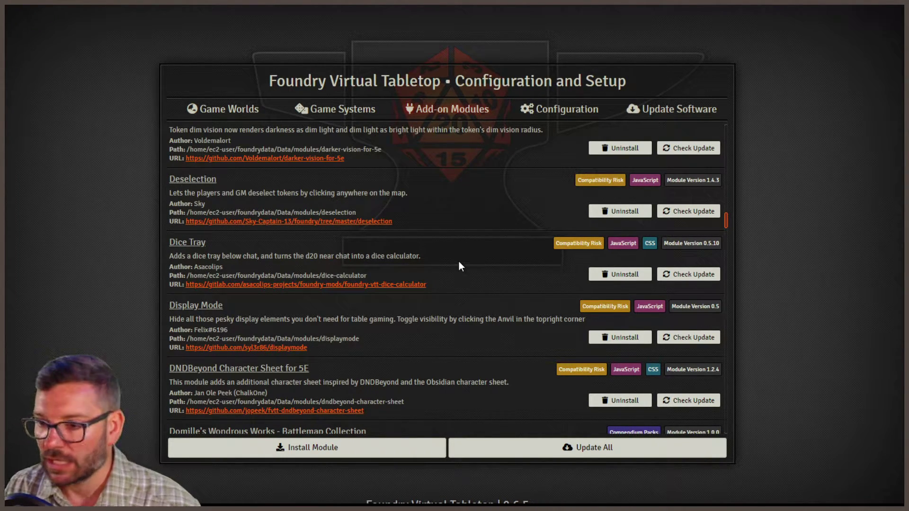
scroll(459, 261, "down", 1)
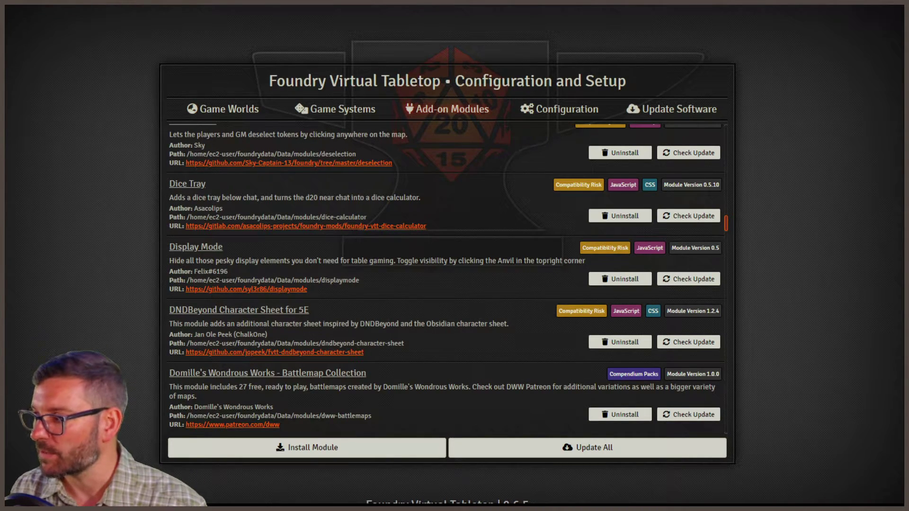
scroll(369, 307, "down", 4)
scroll(370, 311, "down", 8)
scroll(370, 310, "up", 1)
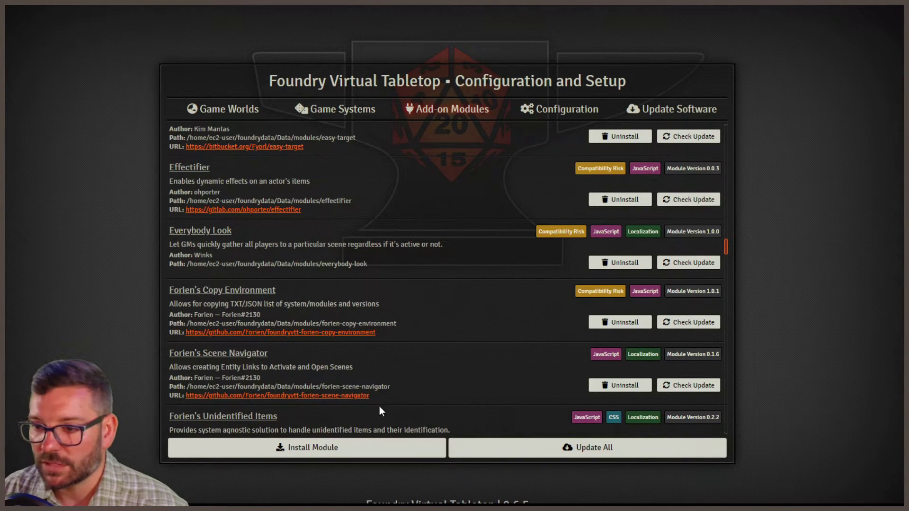
Look for the grid scaling module among the installed add-on modules, checking from the start of the list past Michael Ghelfi Audio Pack and returning to FXMaster
scroll(424, 400, "down", 5)
scroll(424, 401, "down", 5)
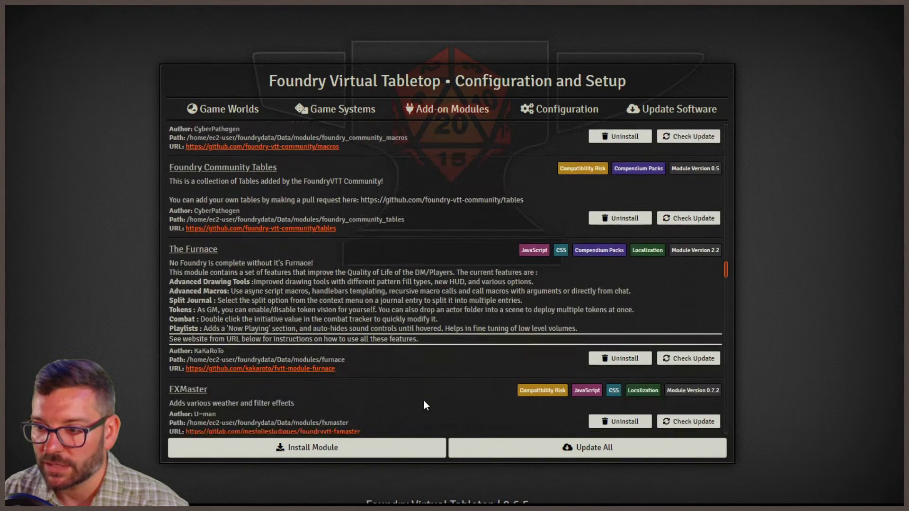
scroll(424, 400, "down", 6)
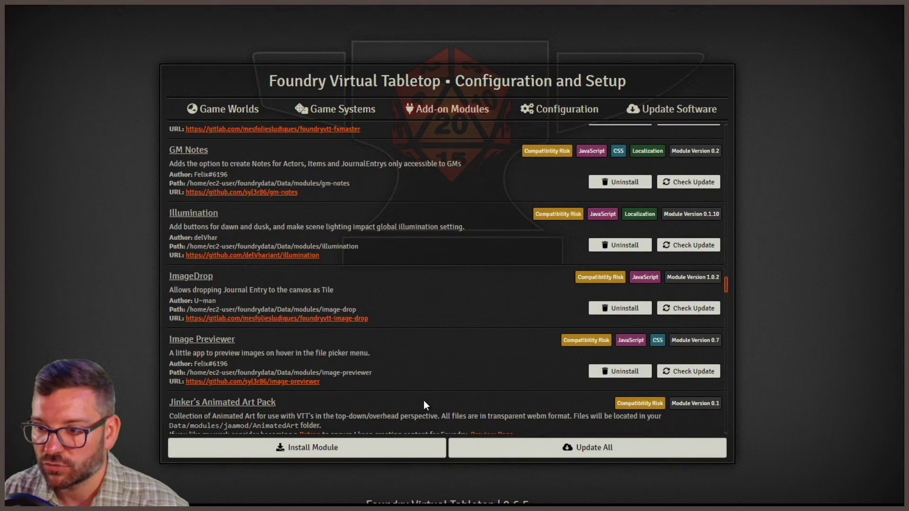
scroll(424, 400, "up", 3)
scroll(424, 400, "up", 15)
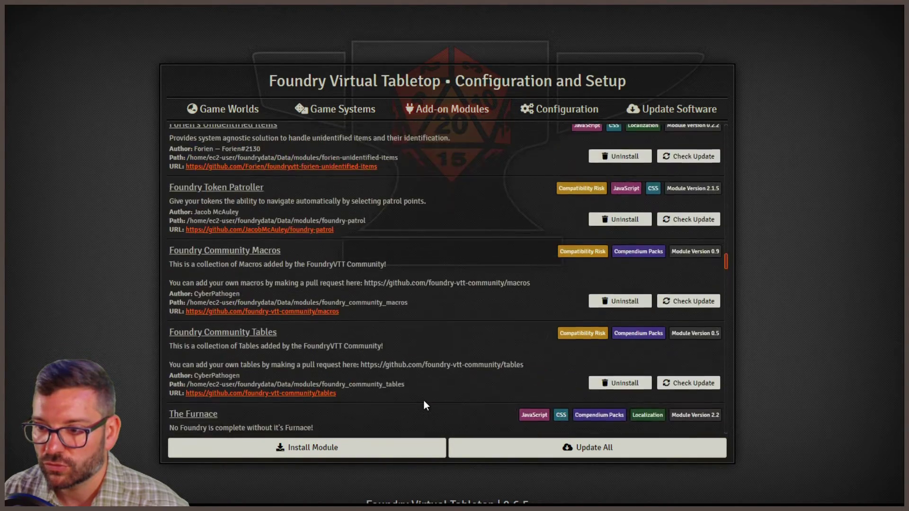
left_click_drag(726, 221, 731, 118)
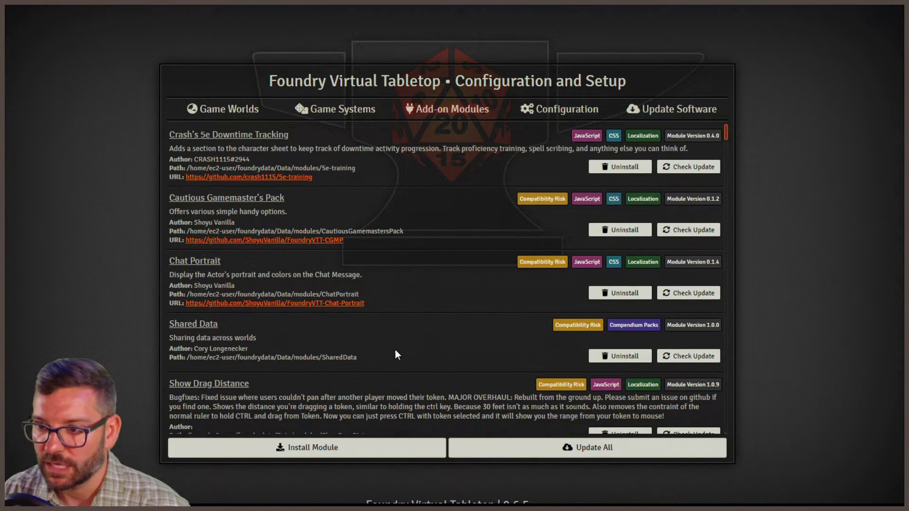
scroll(395, 353, "down", 12)
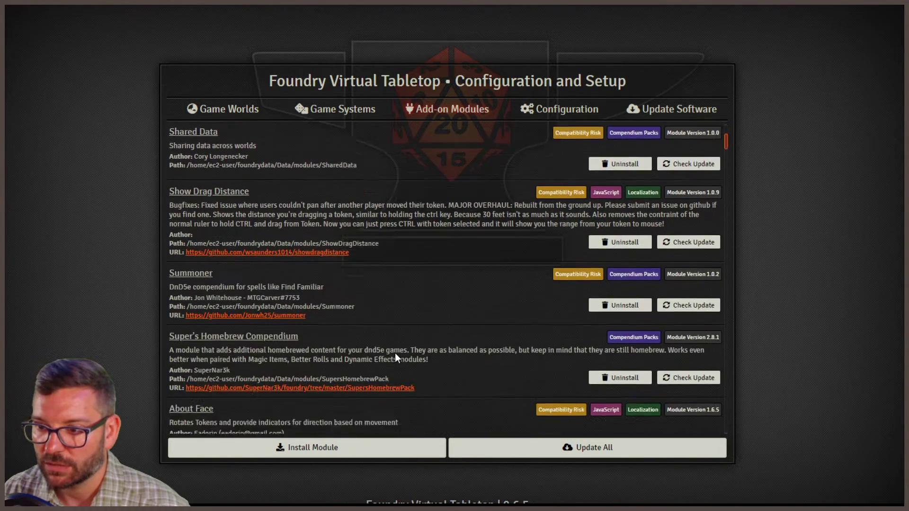
scroll(396, 354, "down", 15)
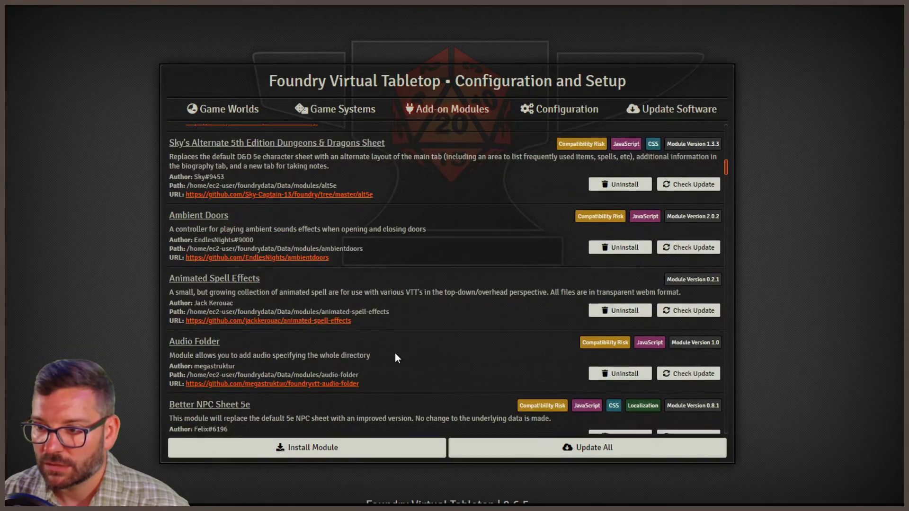
scroll(395, 354, "down", 20)
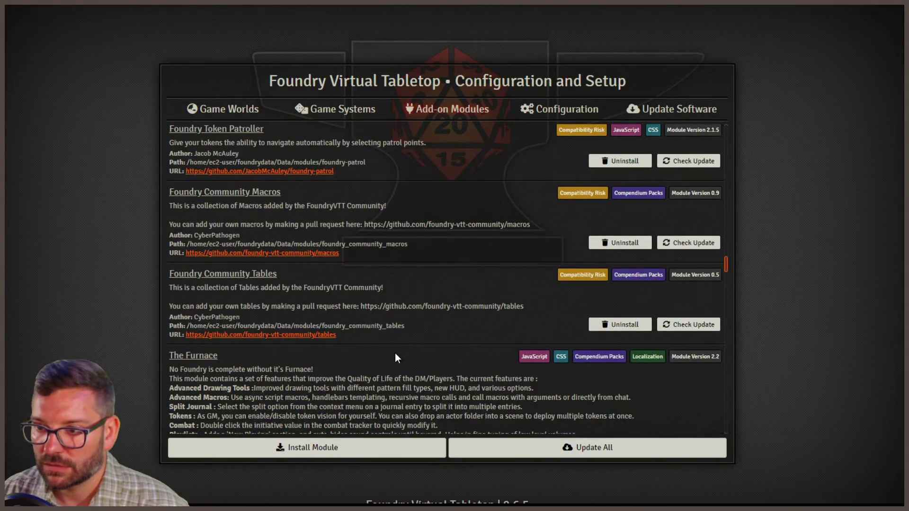
scroll(396, 354, "down", 5)
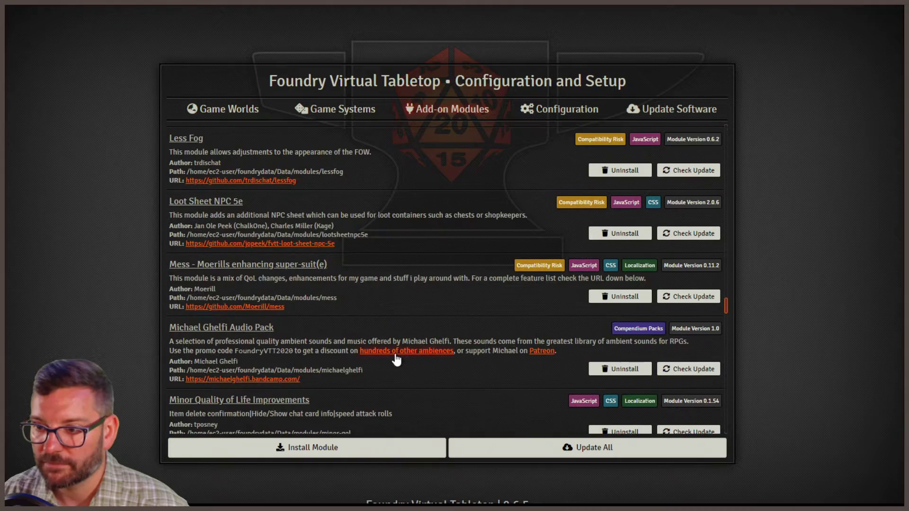
scroll(397, 360, "down", 5)
left_click_drag(728, 316, 746, 248)
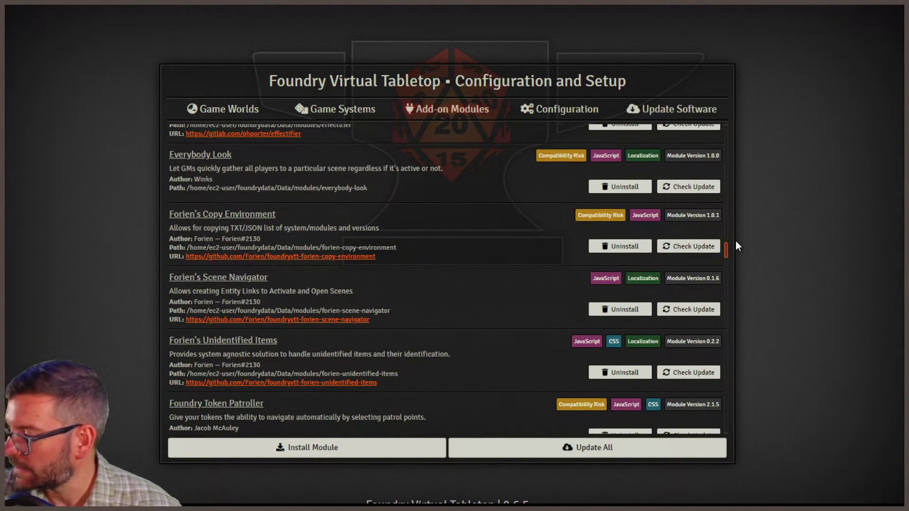
scroll(453, 234, "down", 5)
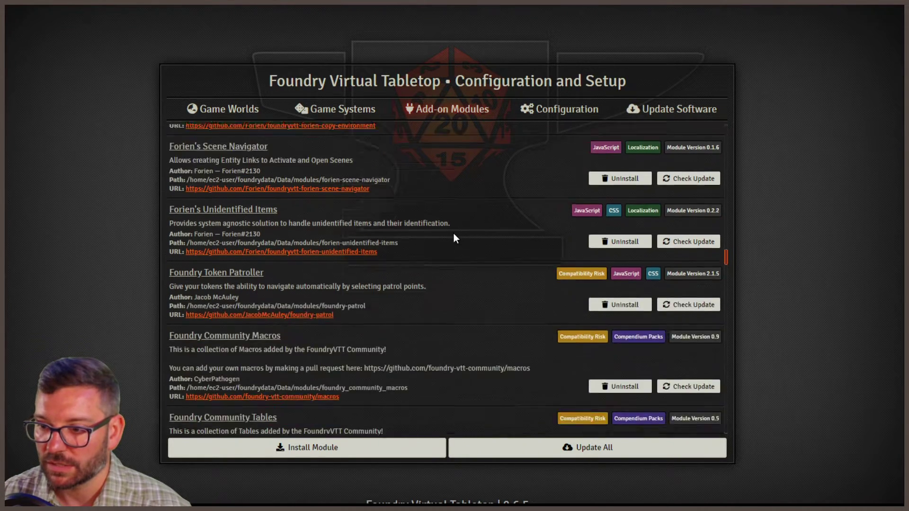
scroll(453, 233, "down", 5)
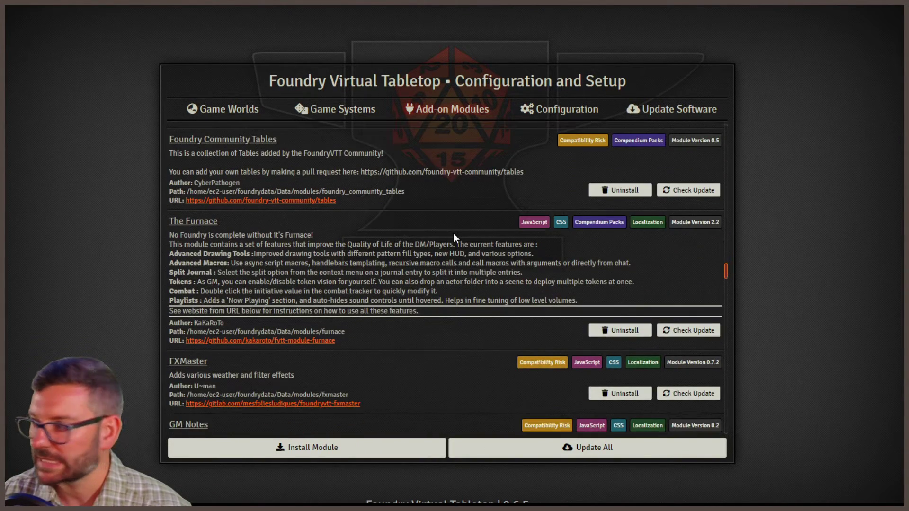
scroll(454, 234, "down", 4)
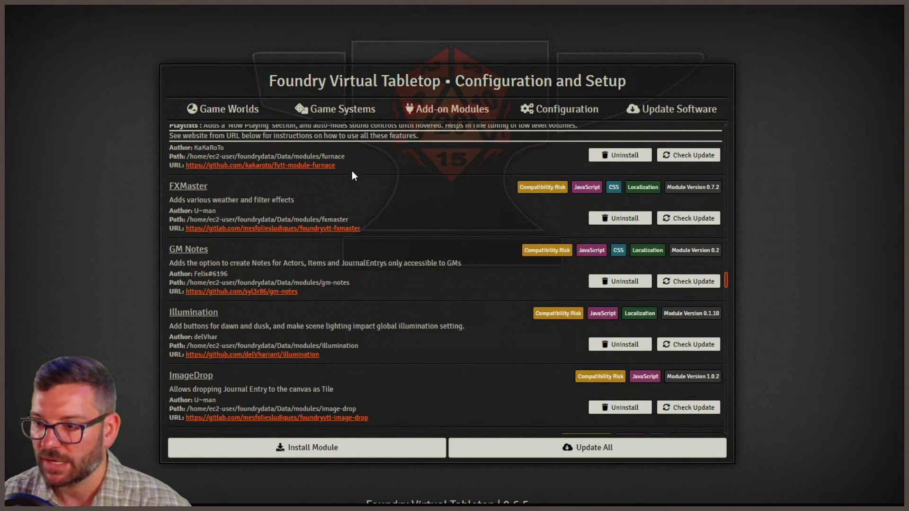
Search the installable add-on modules for "grid s" and open Grid Scaler's GitHub project page
left_click(326, 451)
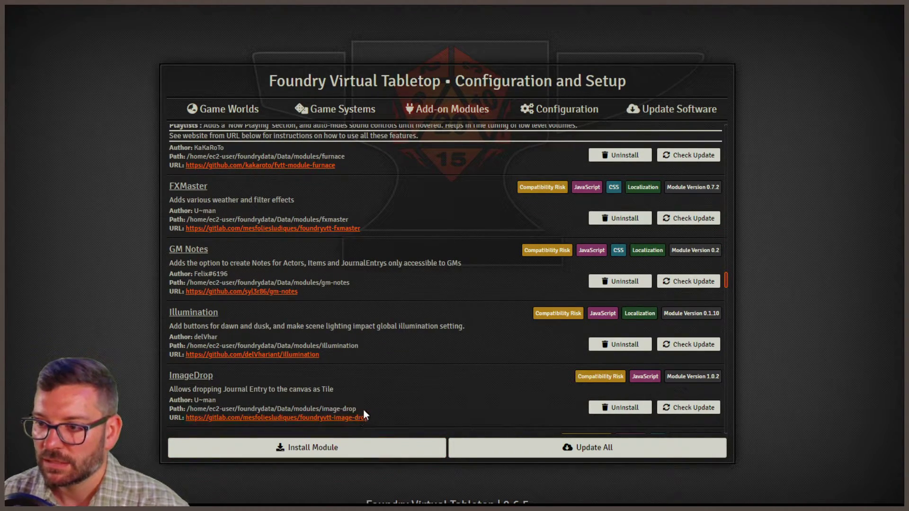
left_click(460, 144)
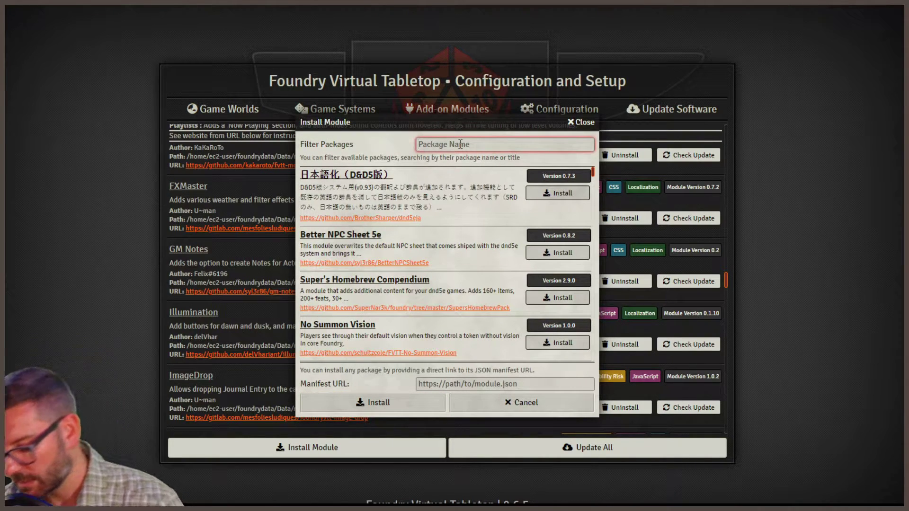
type("grid s")
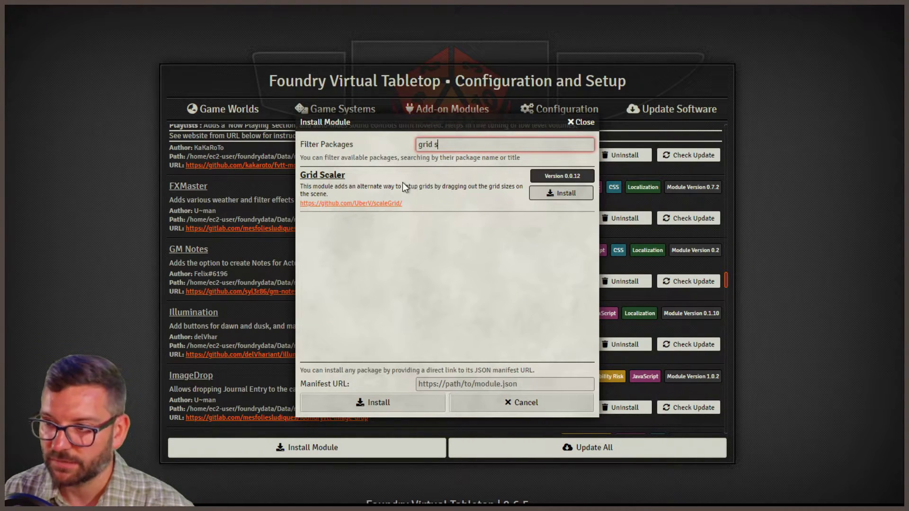
left_click(371, 203)
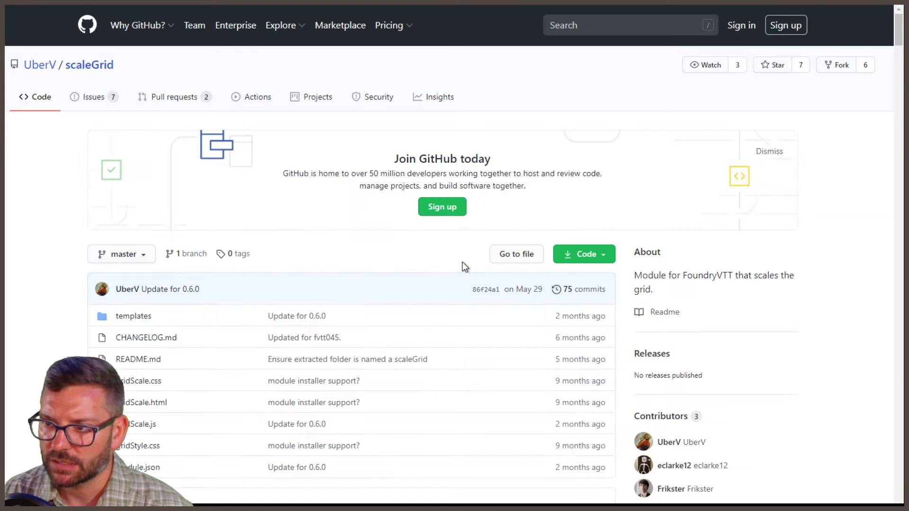
Examine Grid Scaler's README installation and usage instructions, close the project page and cancel the module installation dialog
scroll(262, 289, "down", 6)
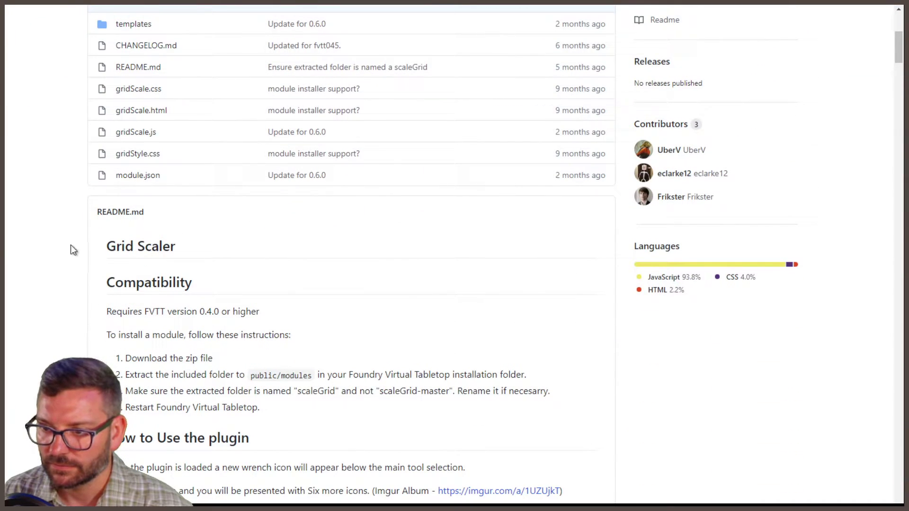
scroll(73, 244, "down", 3)
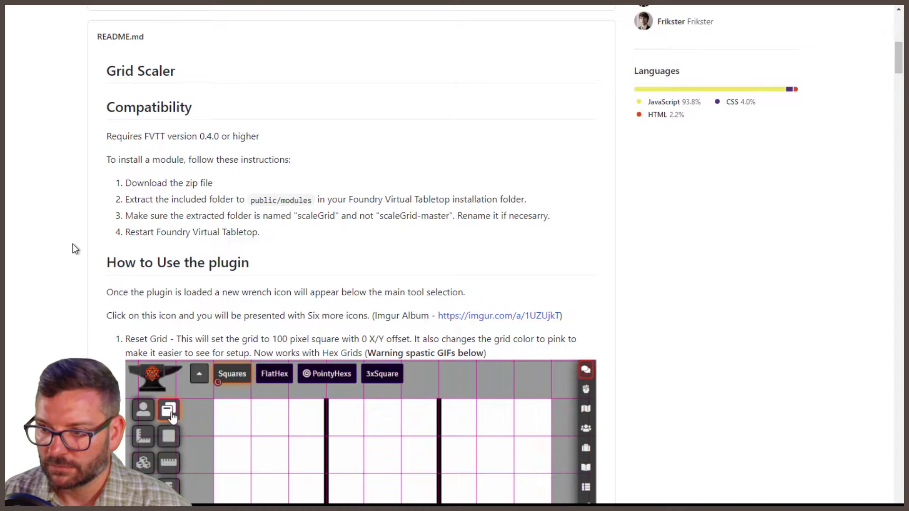
scroll(72, 243, "down", 2)
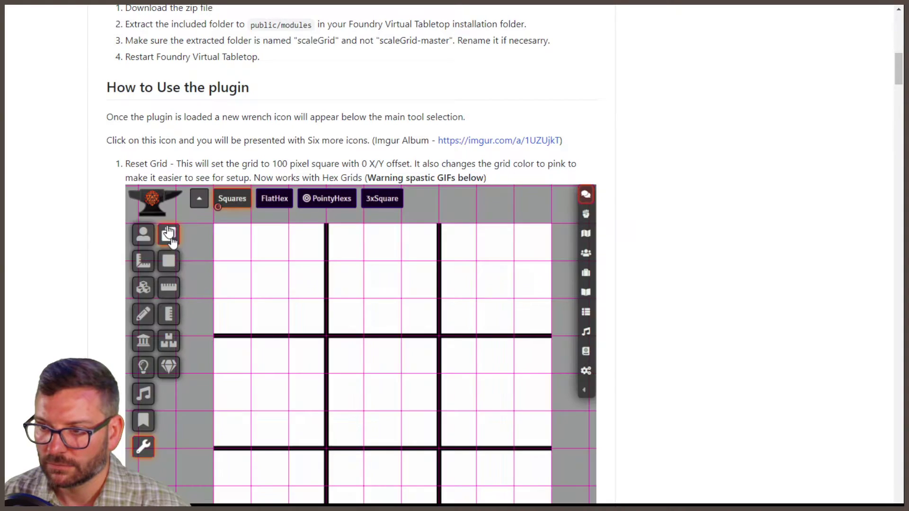
scroll(71, 246, "down", 8)
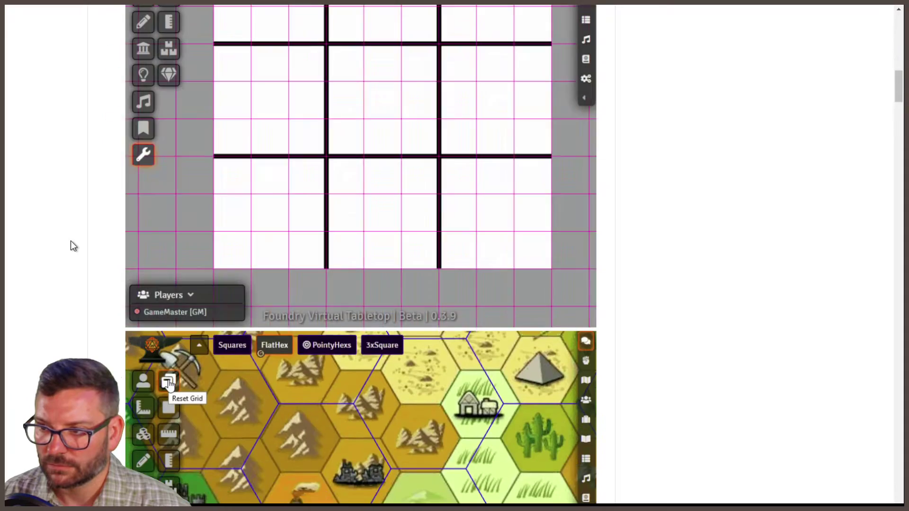
scroll(62, 240, "up", 10)
scroll(61, 251, "up", 5)
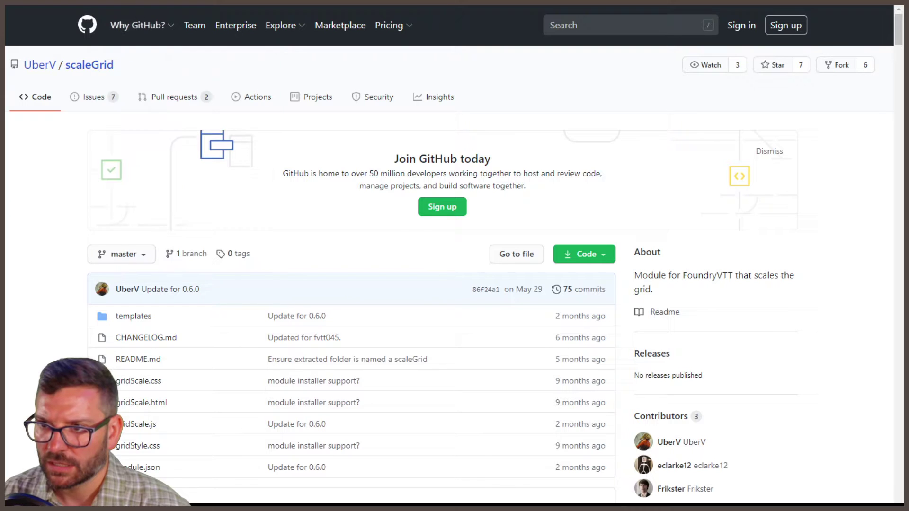
key("ctrl+w")
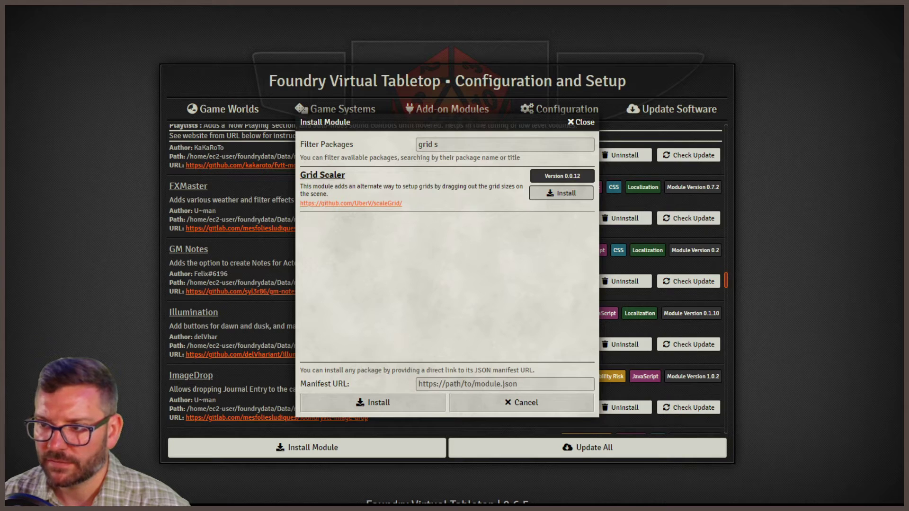
left_click(528, 402)
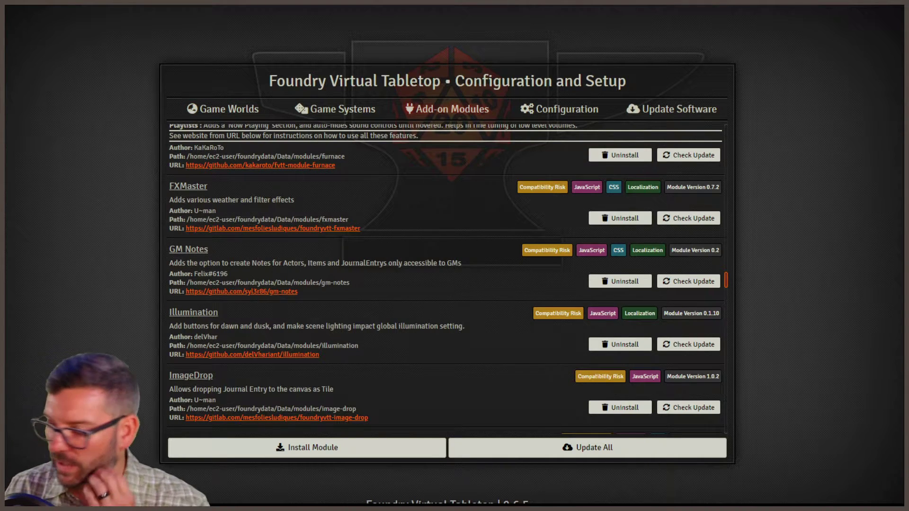
Review the installed add-on modules from Illumination through Multilevel Tokens, Permission Viewer and PopOut! down to Grid Scale Menu
scroll(414, 369, "down", 7)
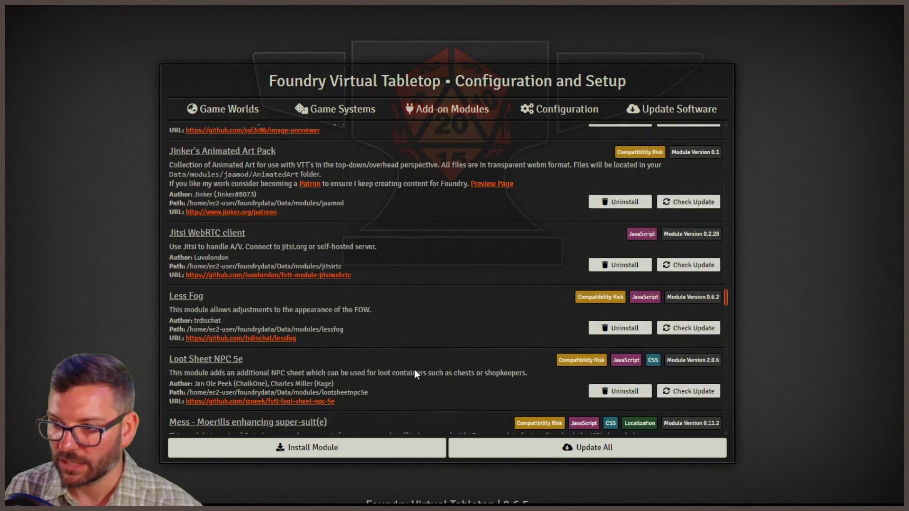
scroll(414, 369, "up", 4)
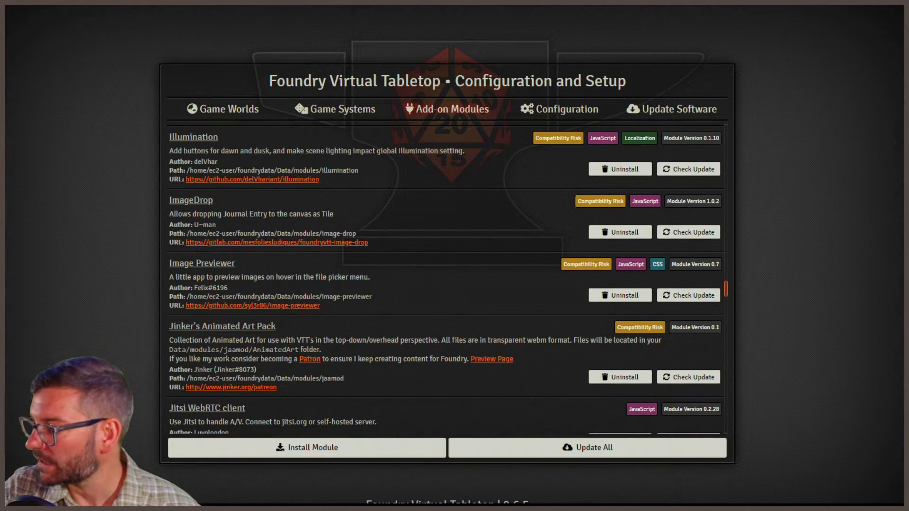
scroll(440, 337, "down", 14)
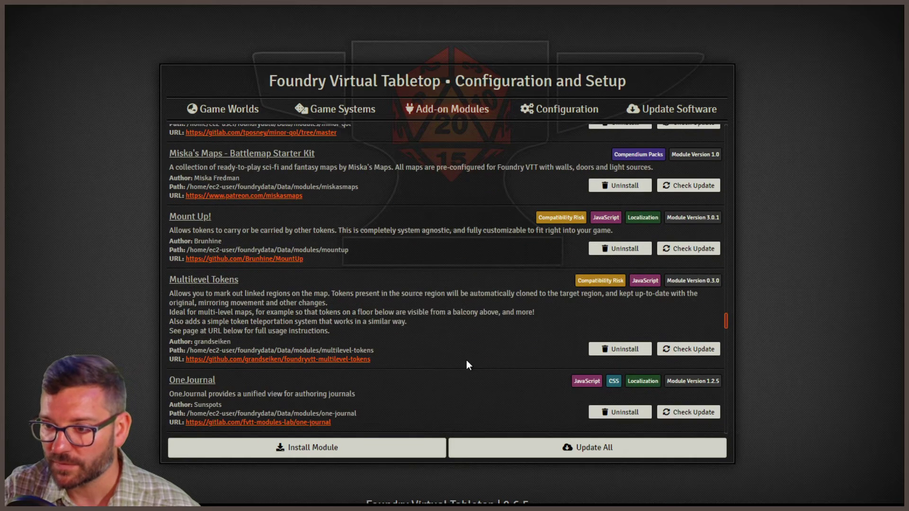
scroll(470, 347, "down", 4)
scroll(470, 348, "down", 1)
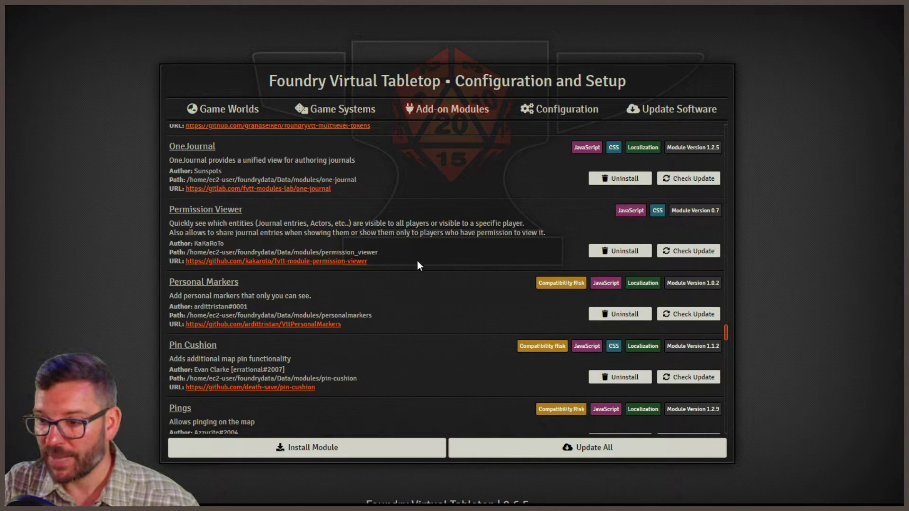
scroll(419, 265, "down", 5)
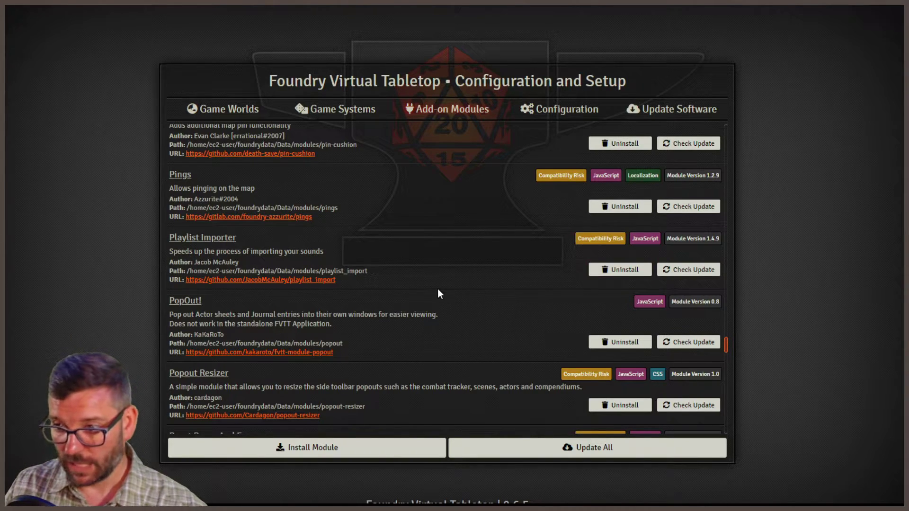
scroll(438, 290, "down", 3)
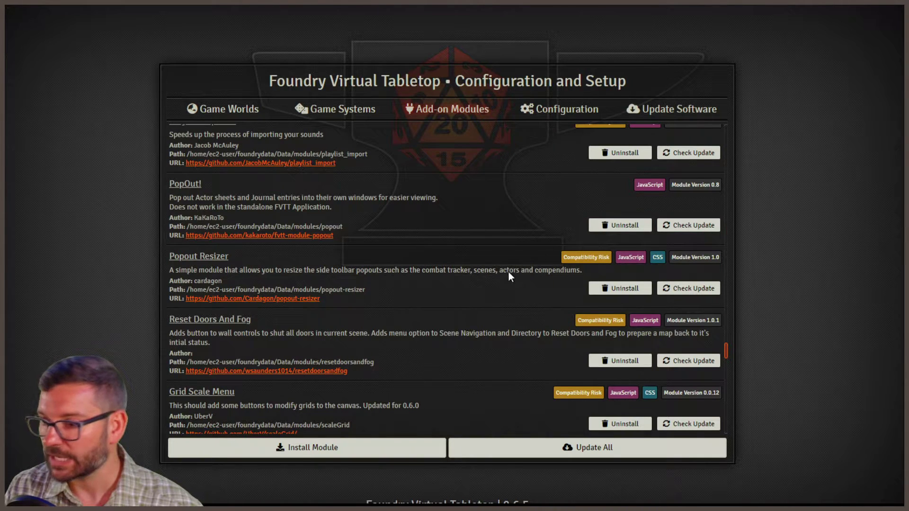
Review the installed add-on modules from Reset Doors And Fog down to Tiles Browser and open Tiles Browser's GitLab project page
scroll(502, 274, "down", 5)
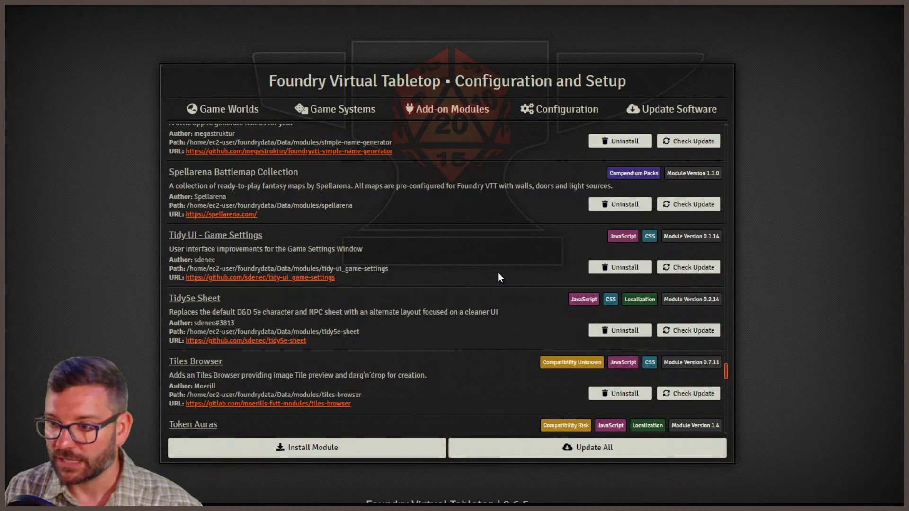
scroll(488, 273, "down", 3)
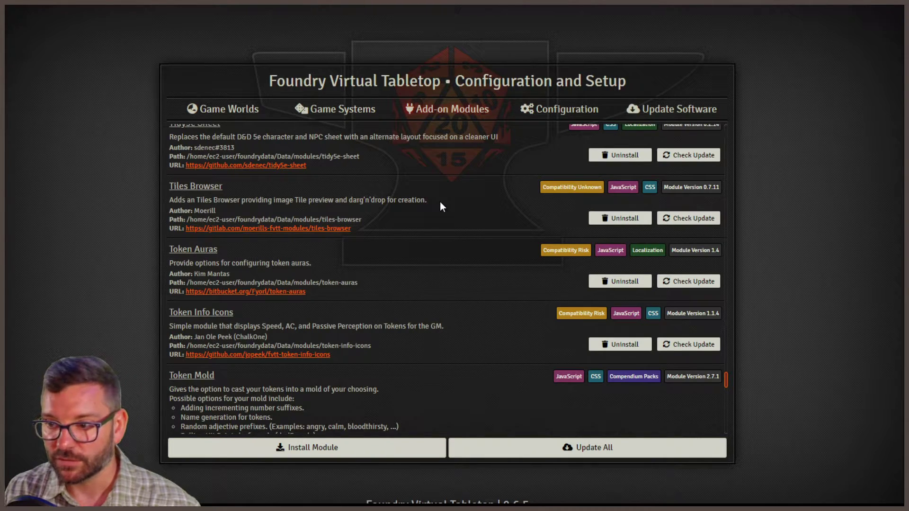
left_click(245, 229)
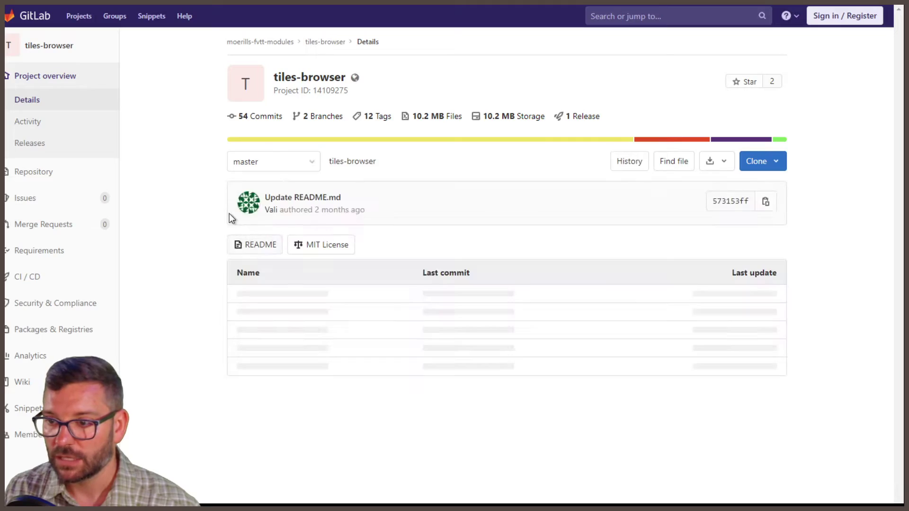
Read the Tiles Browser README's note on the module's current purpose and return to the installed add-on modules
scroll(176, 280, "down", 5)
scroll(175, 297, "down", 2)
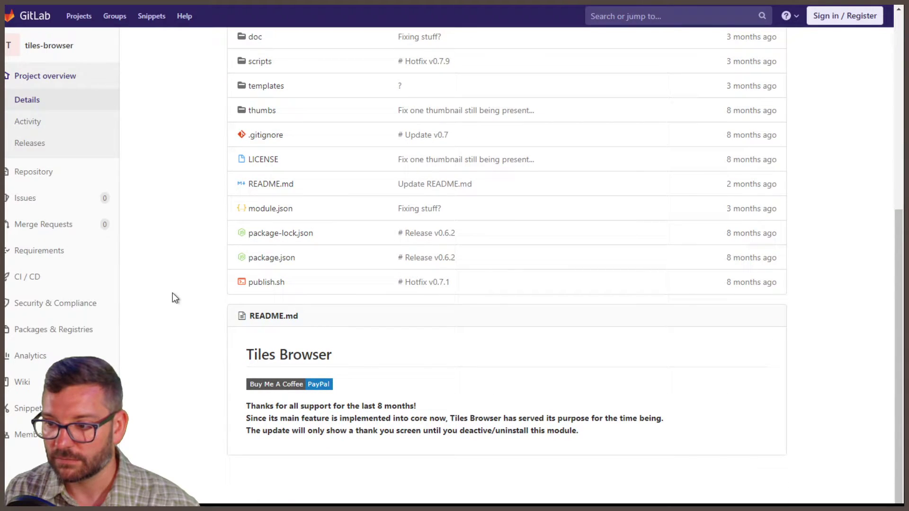
left_click_drag(287, 418, 477, 419)
left_click(624, 424)
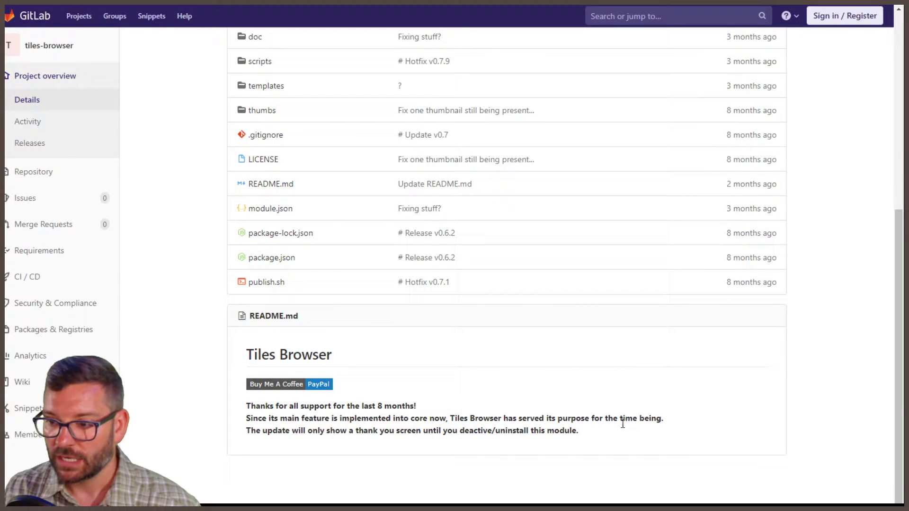
scroll(464, 479, "up", 7)
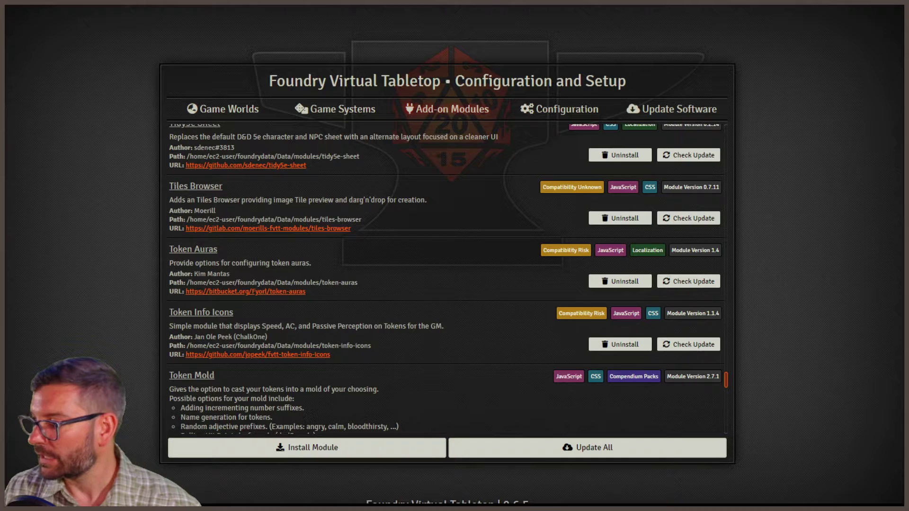
Review the add-on modules from Token Mold through Torch and Turn Marker, and open the GitHub page of Vance's Sidebar Resizer
scroll(414, 391, "down", 9)
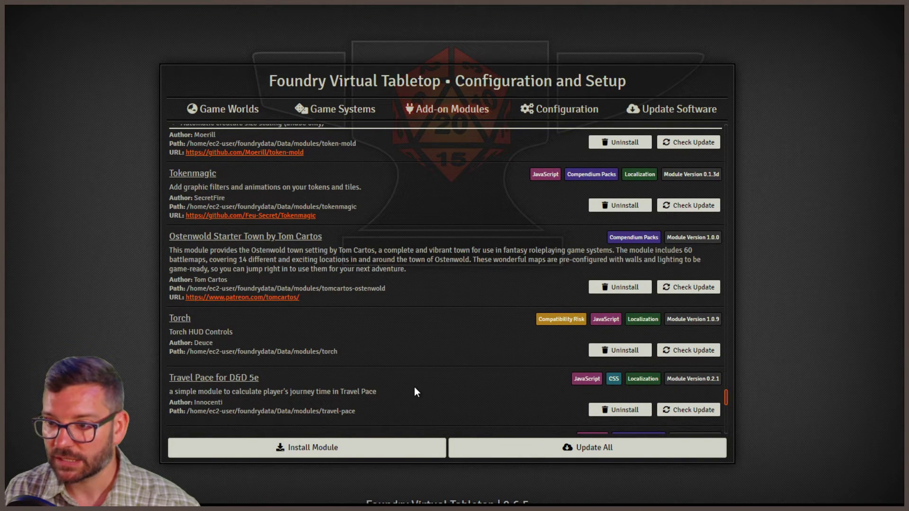
scroll(416, 392, "down", 6)
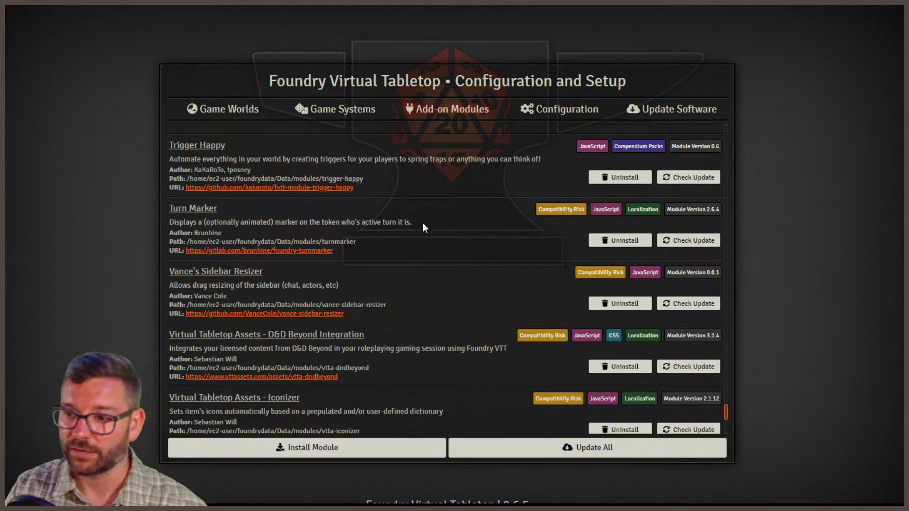
left_click(256, 313)
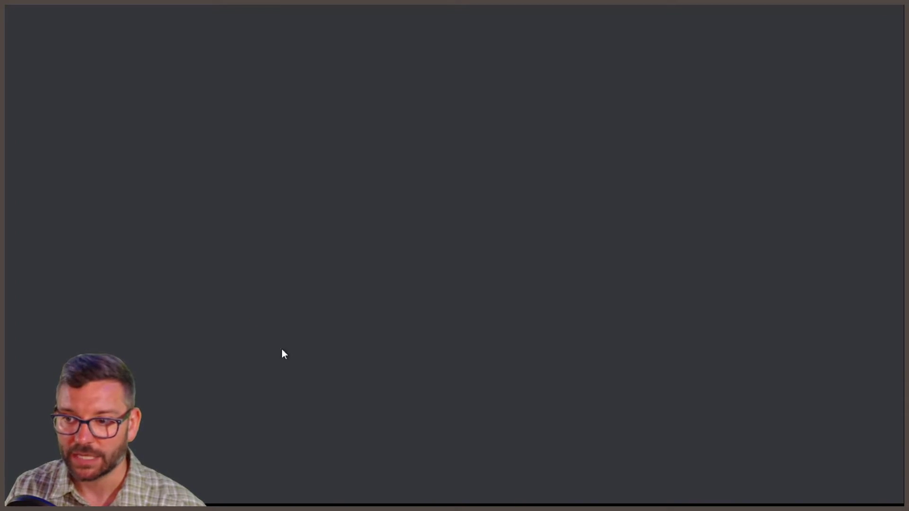
Read the README of Vance's Sidebar Resizer and return to the Foundry setup screen
scroll(286, 353, "down", 3)
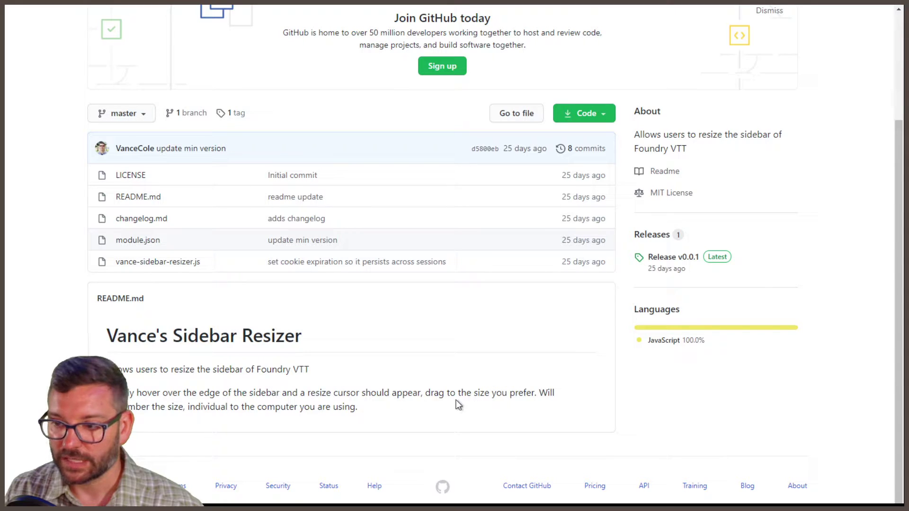
scroll(72, 356, "up", 1)
scroll(72, 355, "up", 3)
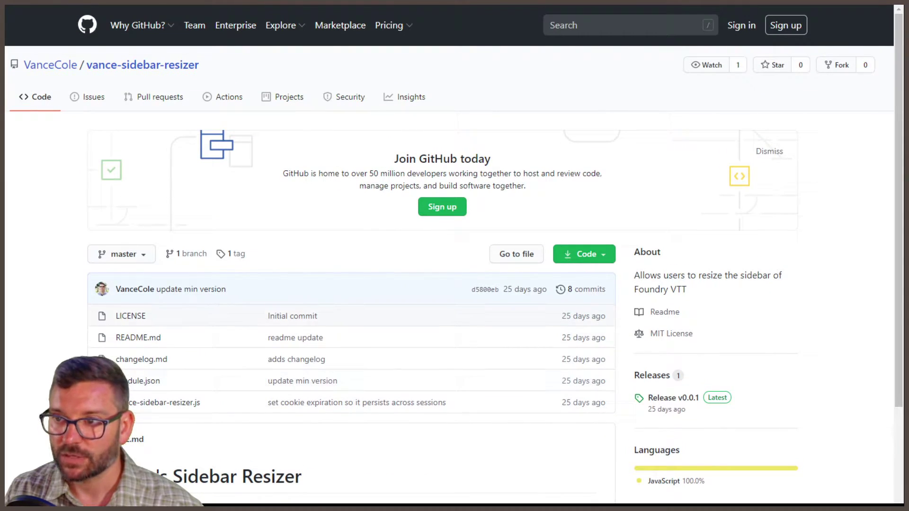
key("alt+Tab")
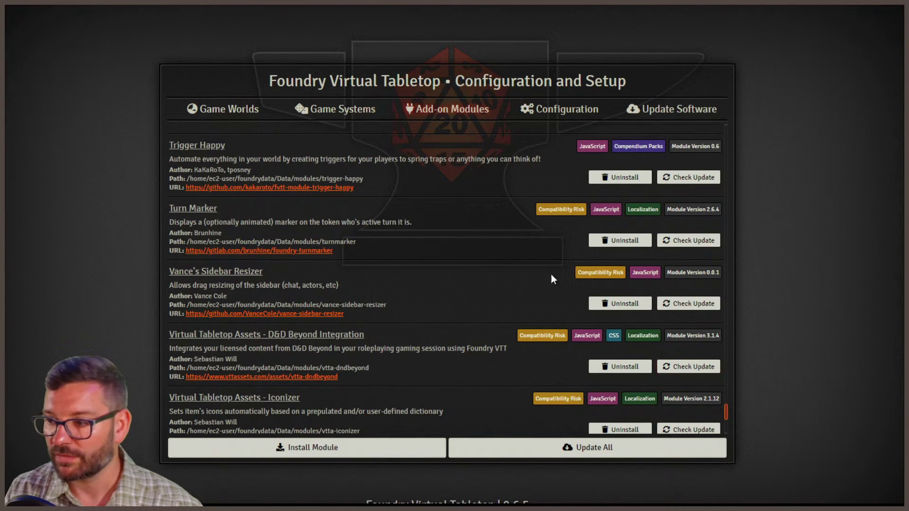
Launch the game world containing the Cragmaw Hideout scene and open the module settings in its game configuration
left_click(237, 113)
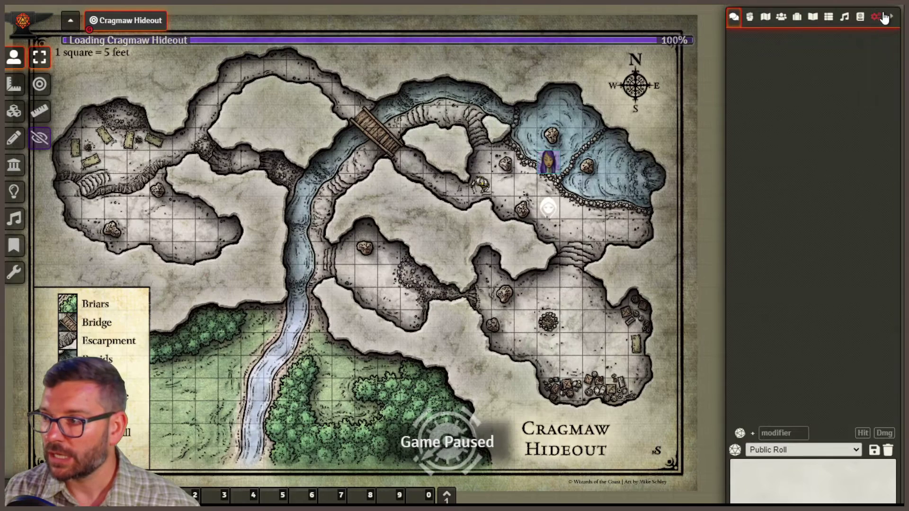
left_click(875, 16)
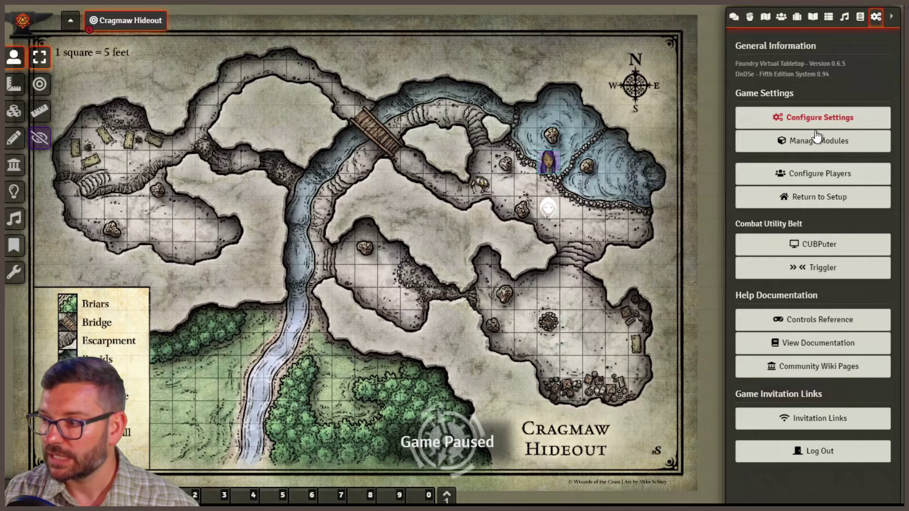
left_click(811, 117)
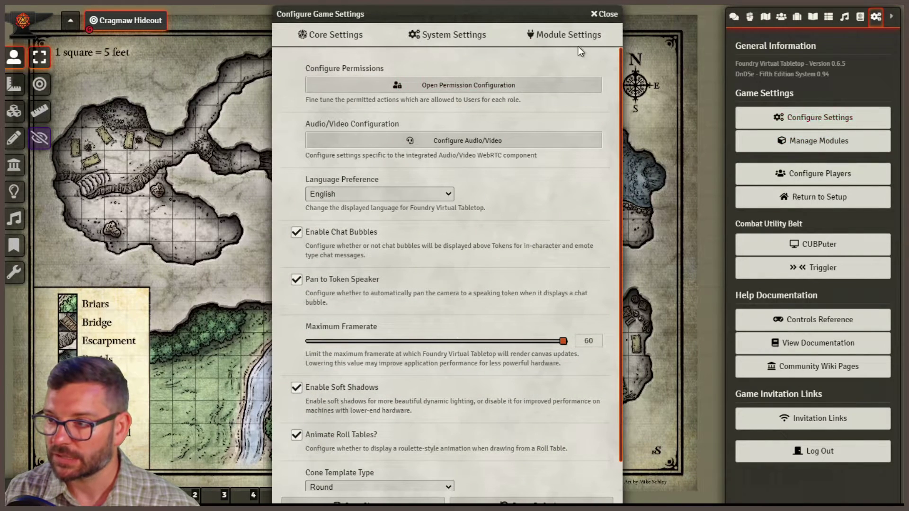
left_click(565, 35)
left_click_drag(373, 13, 336, 8)
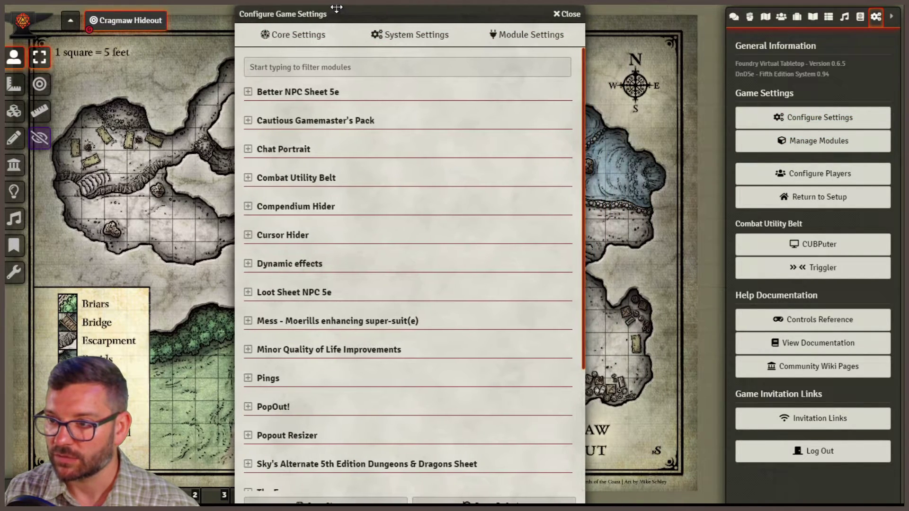
Examine the Chat Portrait module's portrait size, border shape and image options, and collapse its section
left_click(248, 149)
left_click(284, 189)
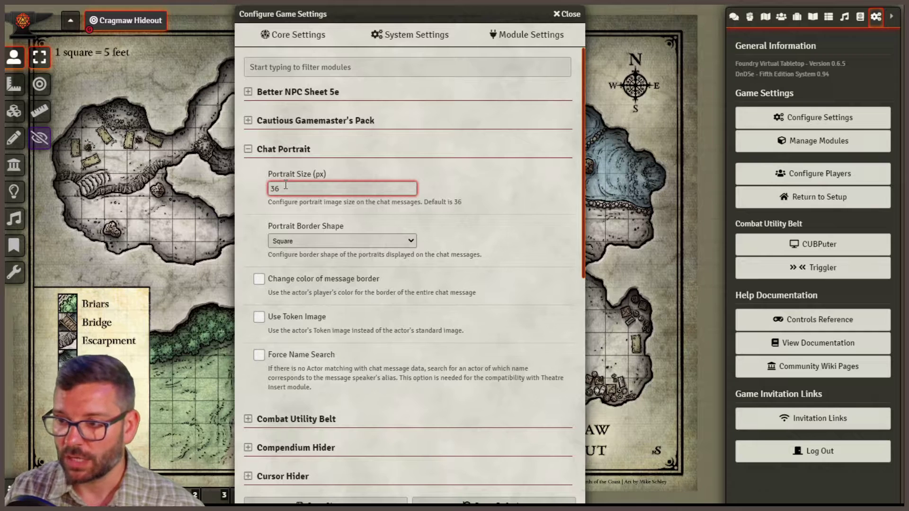
key("Tab")
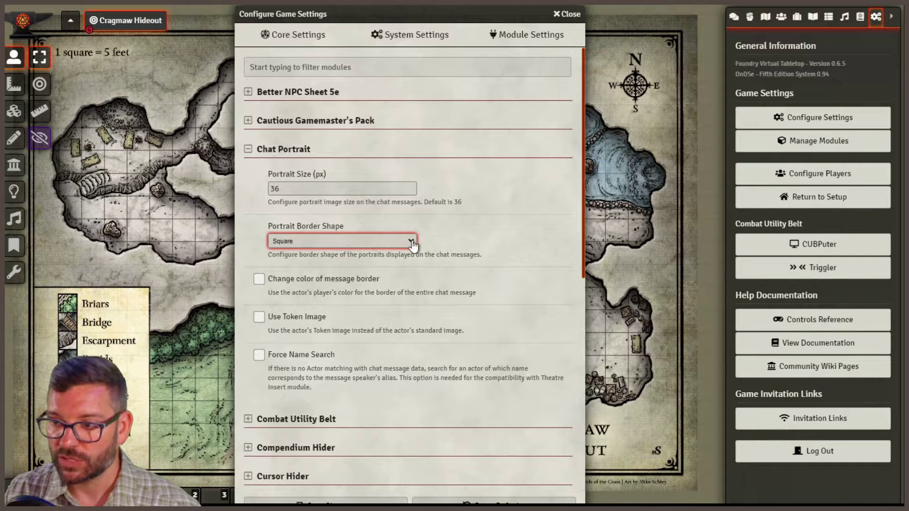
left_click(476, 240)
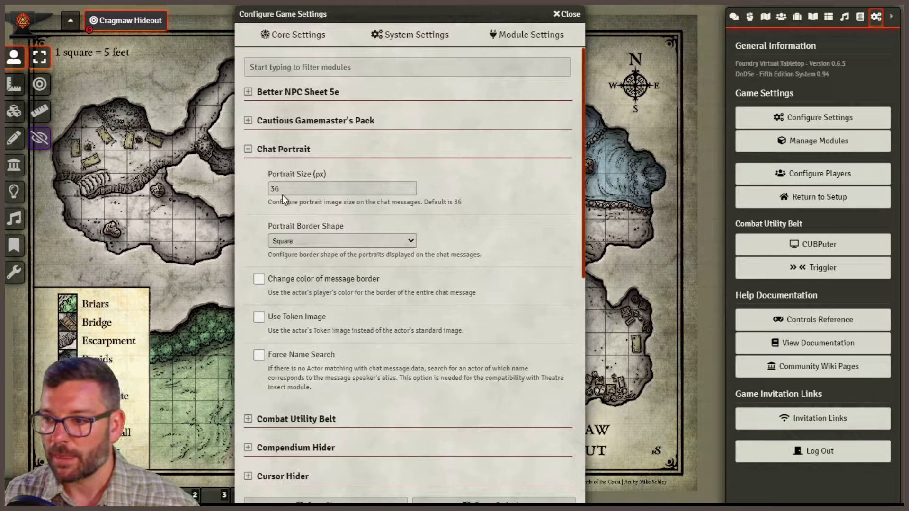
left_click(248, 151)
Post the message "test" in the chat log as the Gamemaster
left_click(734, 17)
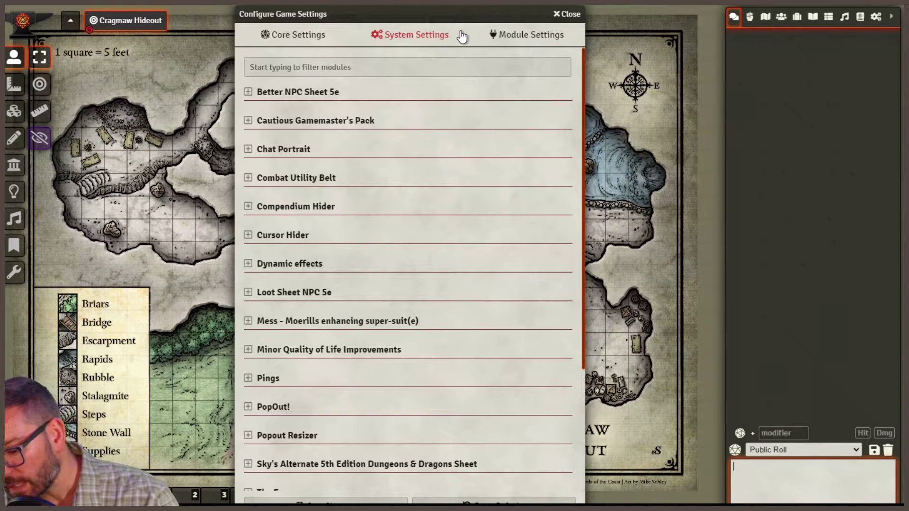
type("test")
key("Return")
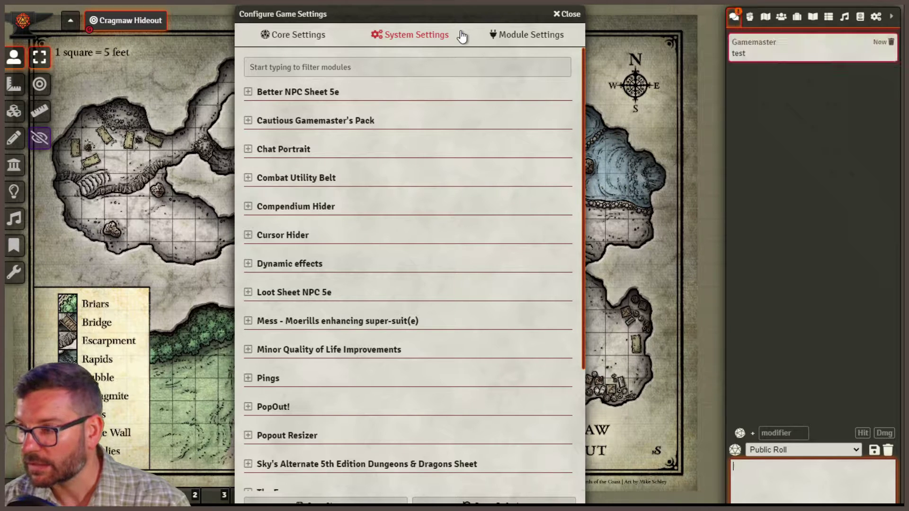
Move the settings window off the map, select the purple-haired character's token and post "test" in chat as that character
left_click_drag(313, 13, 174, 13)
left_click(547, 160)
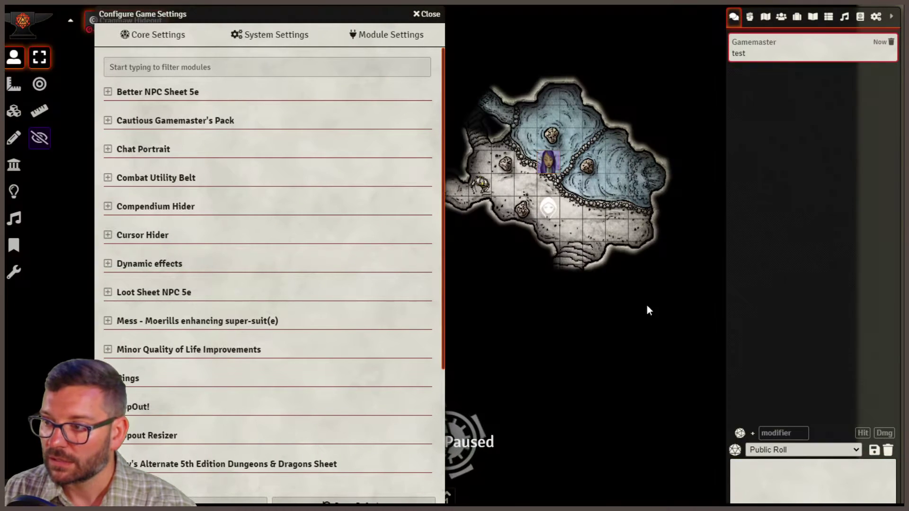
left_click(751, 469)
type("test")
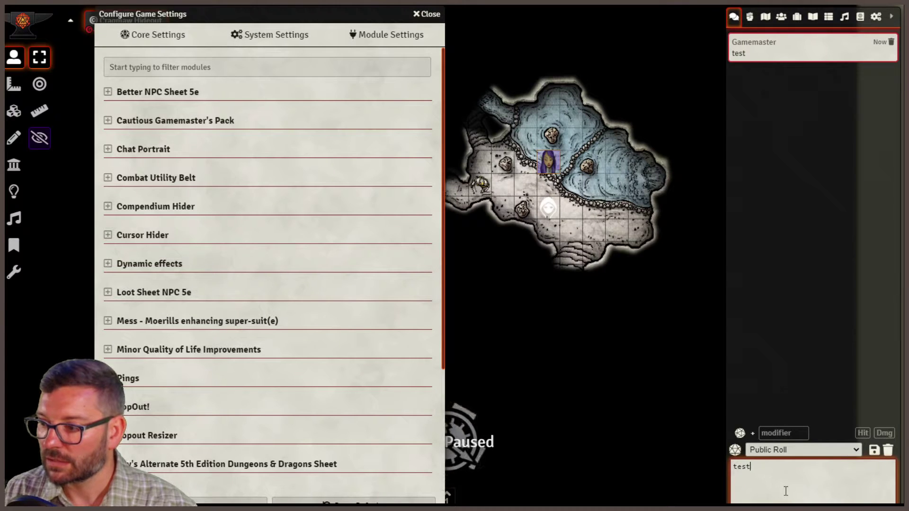
key("Return")
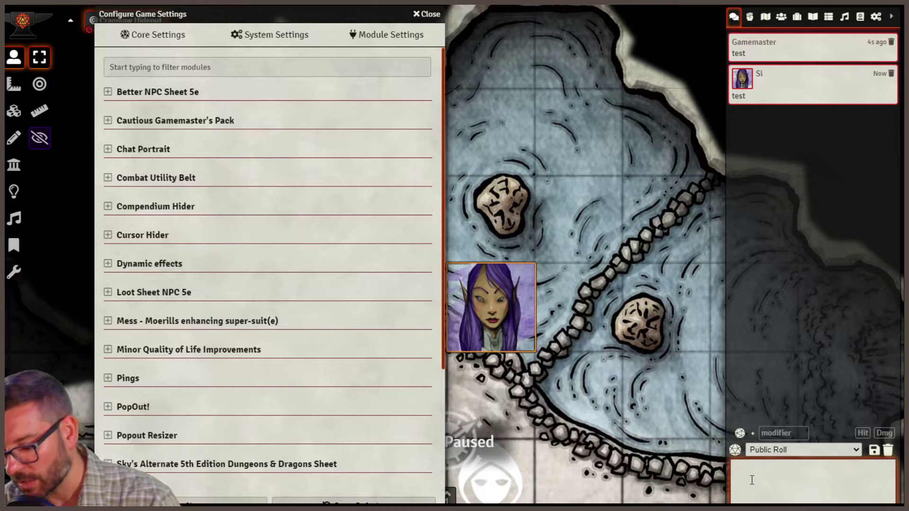
Post the chat message "let's check out the northern route" as the selected character
type("let's ch")
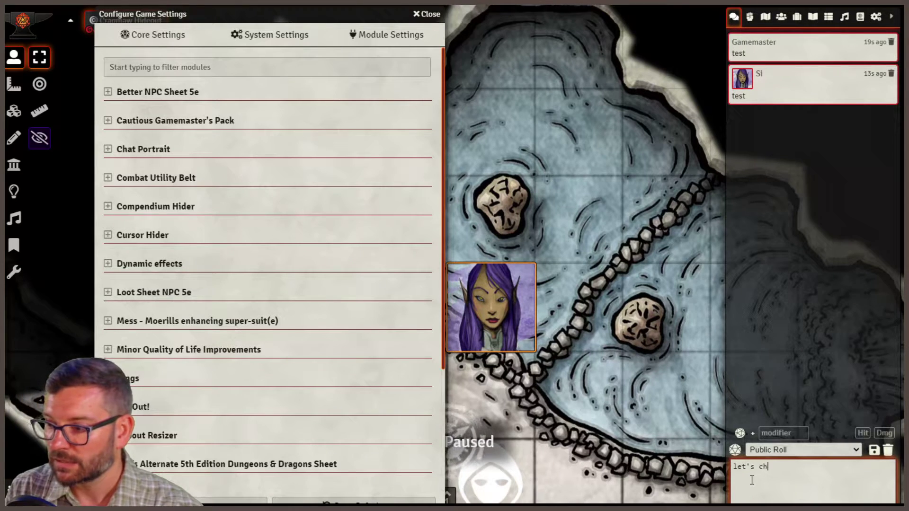
type("eck out the no")
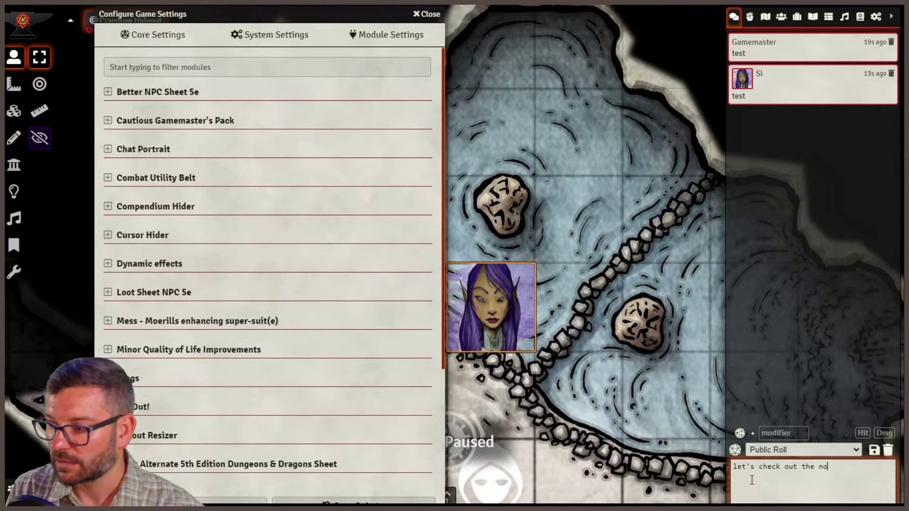
type("rthern route")
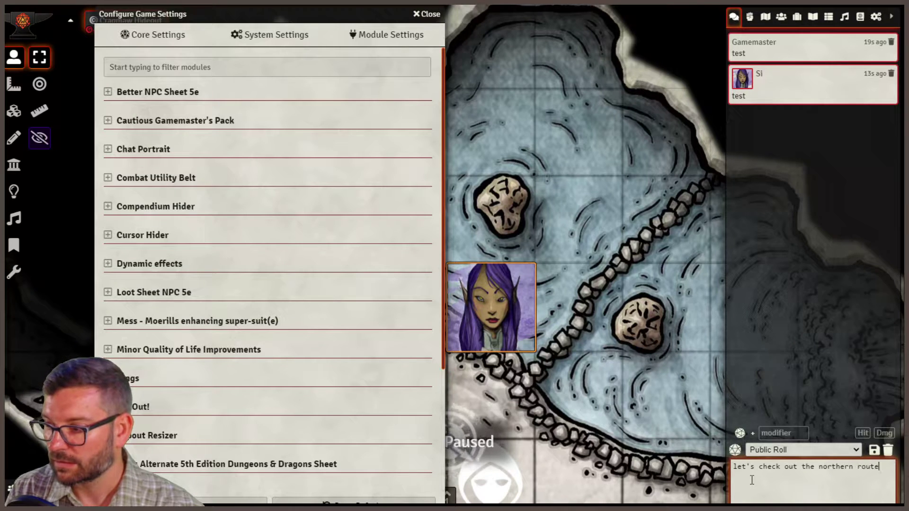
key("Return")
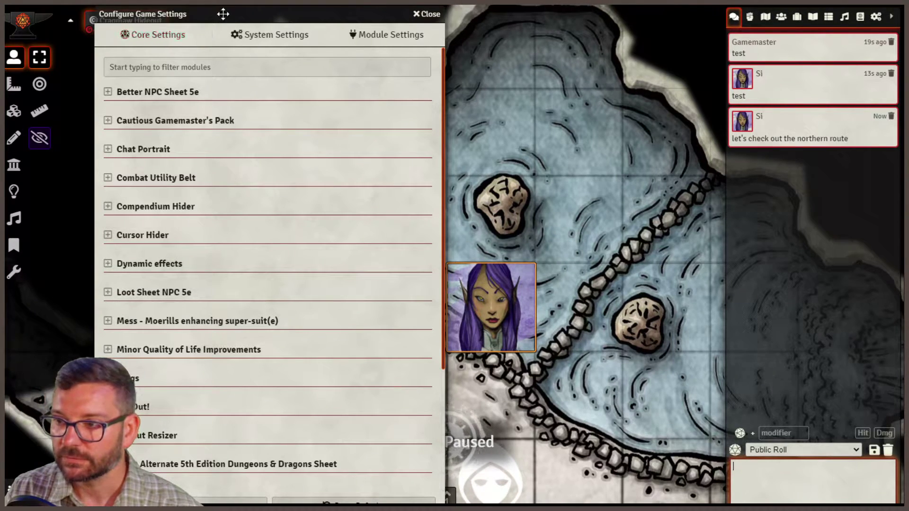
Reposition the game settings window and briefly expand the Chat Portrait section to check its options again
left_click_drag(212, 13, 249, 13)
scroll(520, 236, "down", 5)
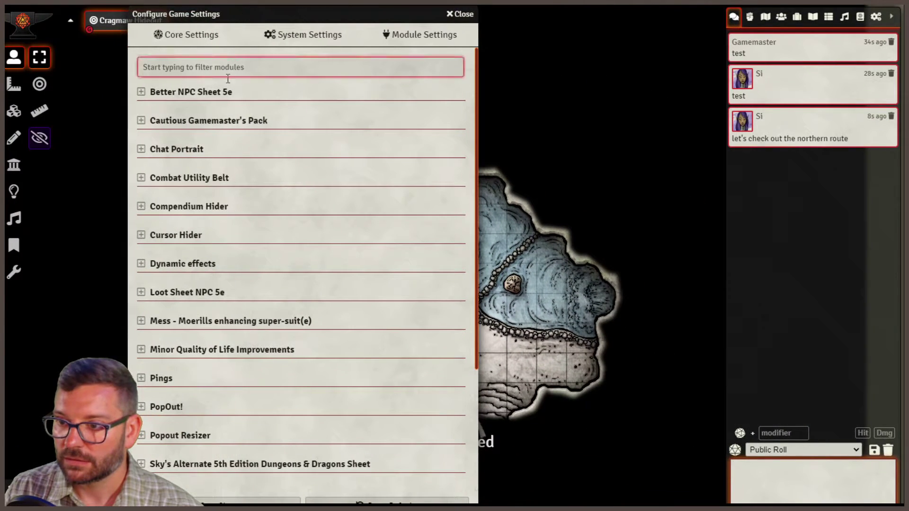
left_click(142, 149)
left_click(142, 149)
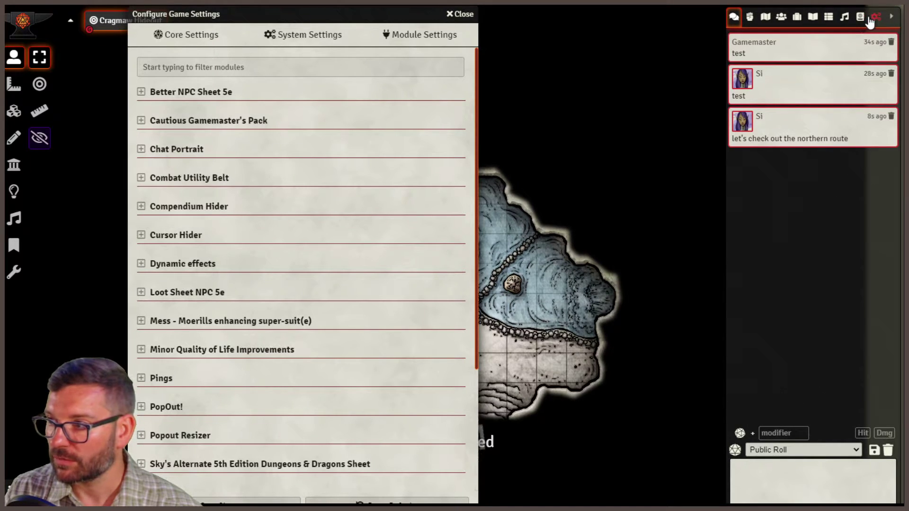
Search the My DDB Spells compendium for "fire" and open the Fire Bolt spell sheet
left_click(860, 19)
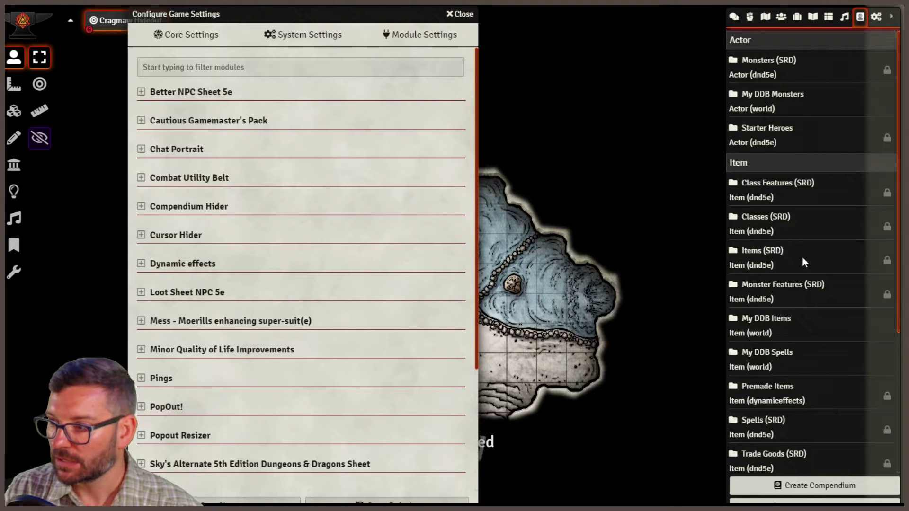
left_click(778, 357)
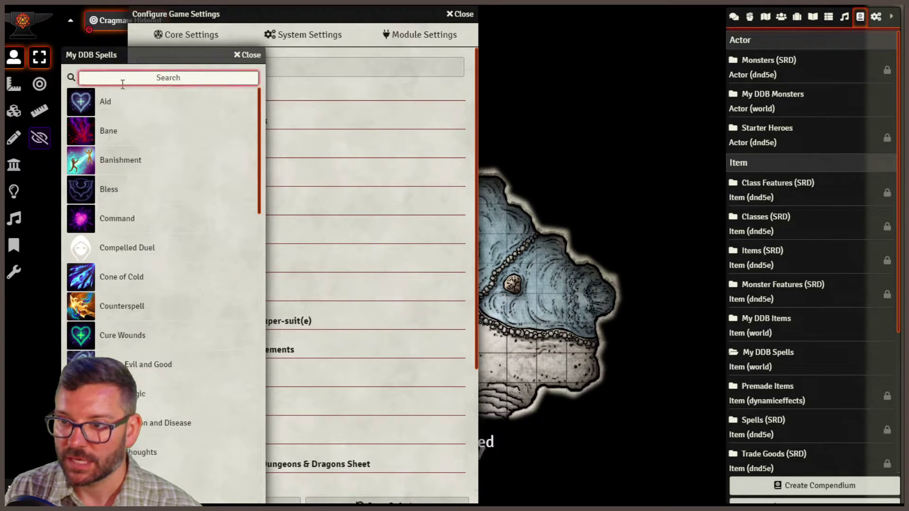
left_click(199, 79)
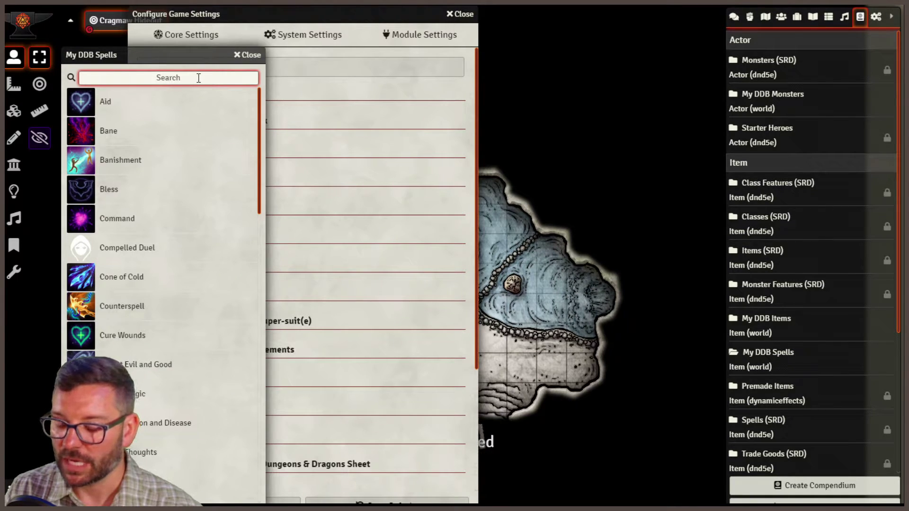
type("fire")
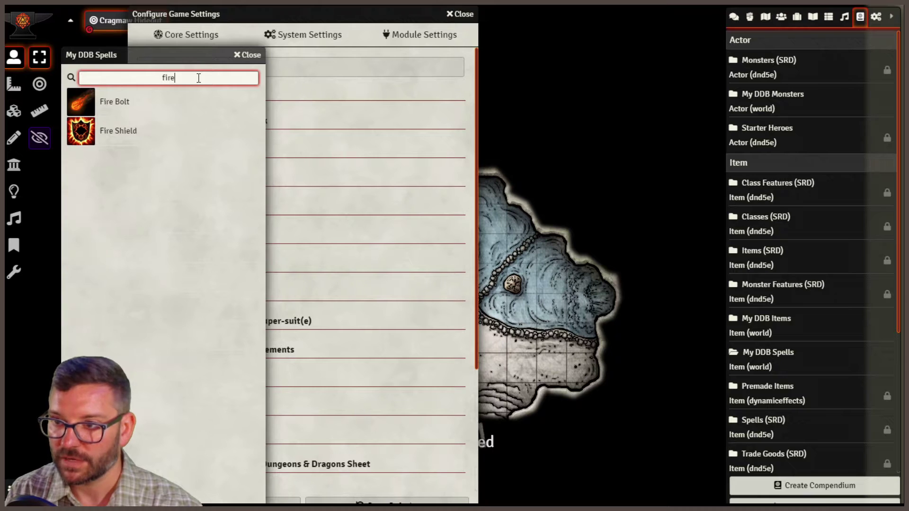
left_click(116, 104)
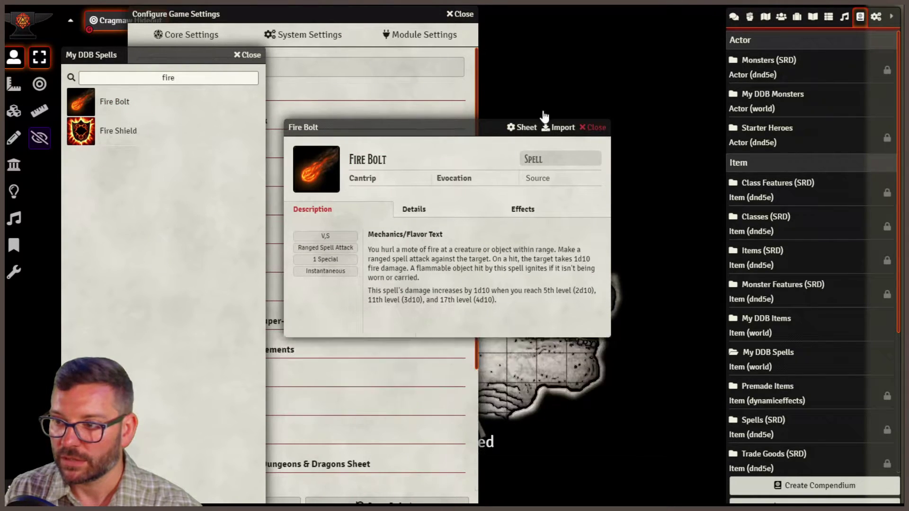
Close the My DDB Spells windows and search the Spells (SRD) compendium for "fireball" to view the Fireball spell sheet
left_click(593, 127)
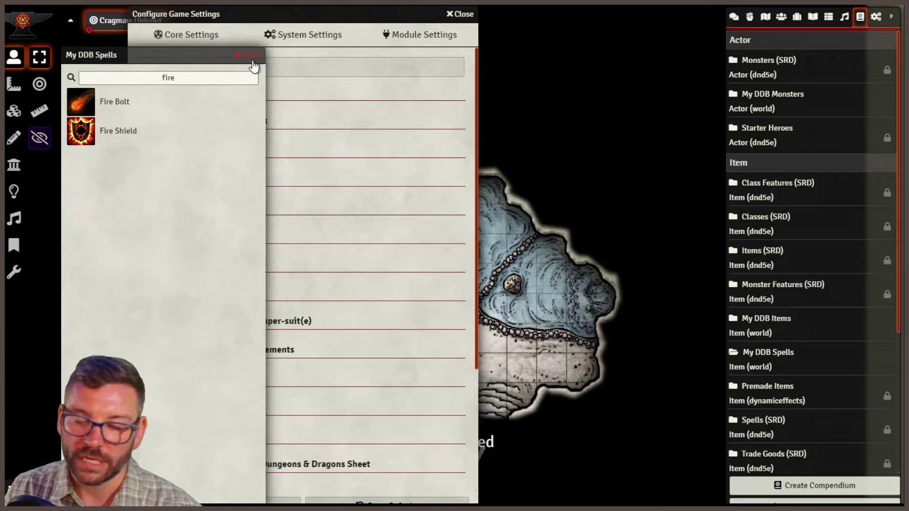
left_click(253, 61)
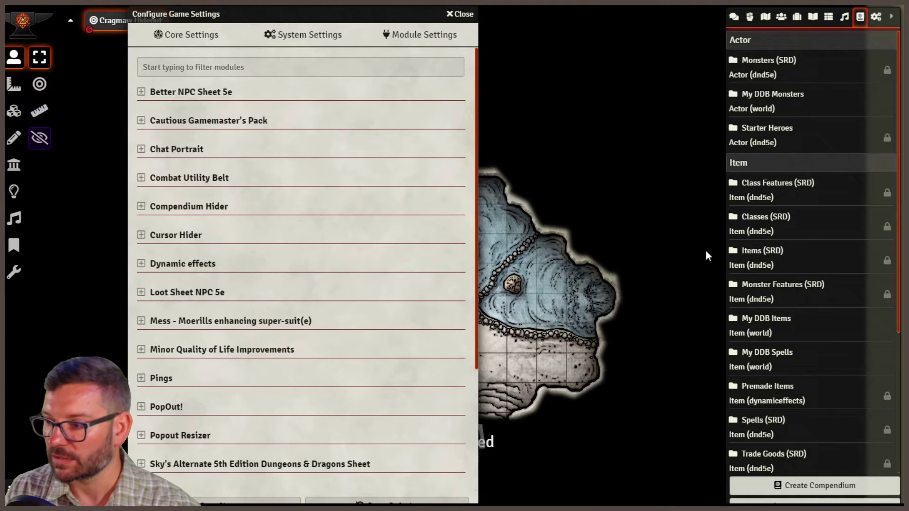
left_click(773, 426)
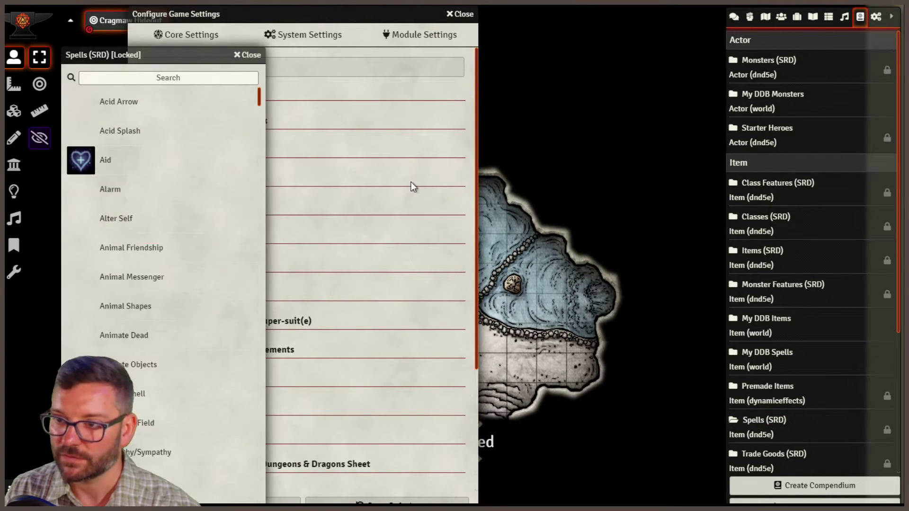
type("fireball")
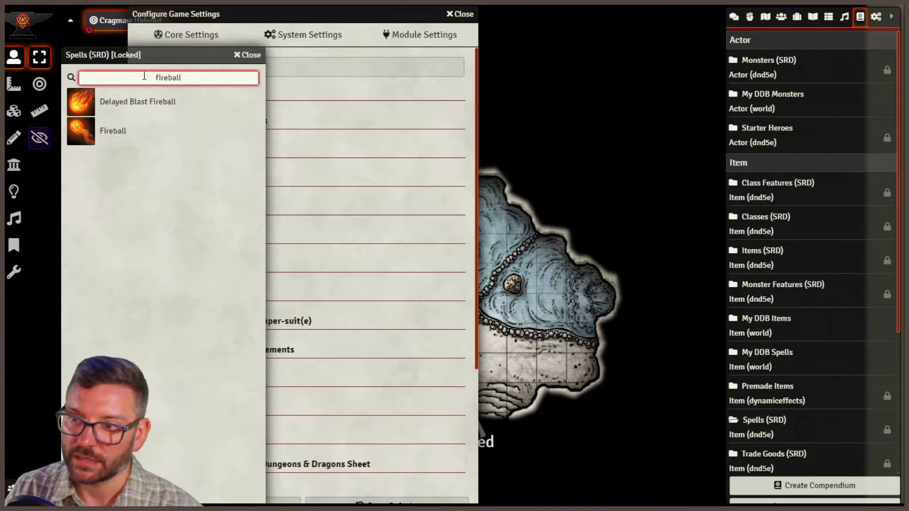
left_click(108, 138)
left_click(585, 129)
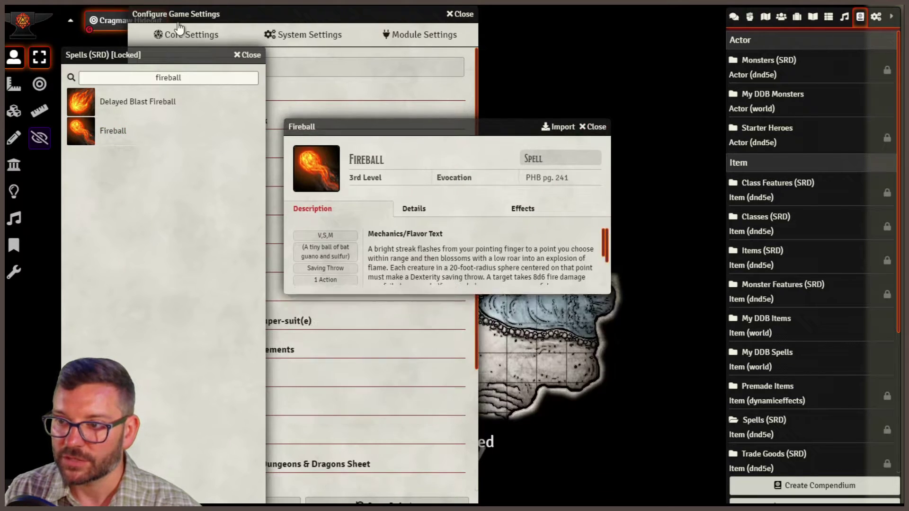
left_click(242, 55)
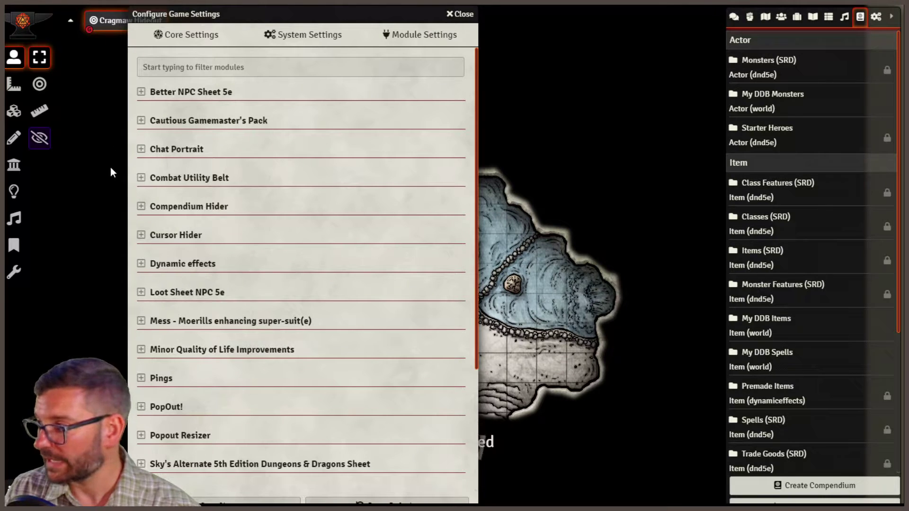
Hide the RollTable compendium Adjectives [token-mold] in the Compendium Hider settings and save
left_click(142, 206)
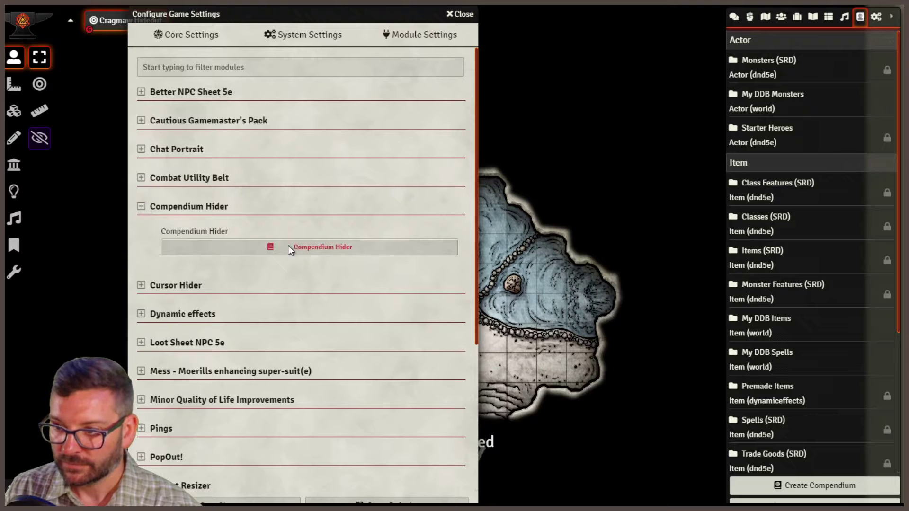
left_click(332, 258)
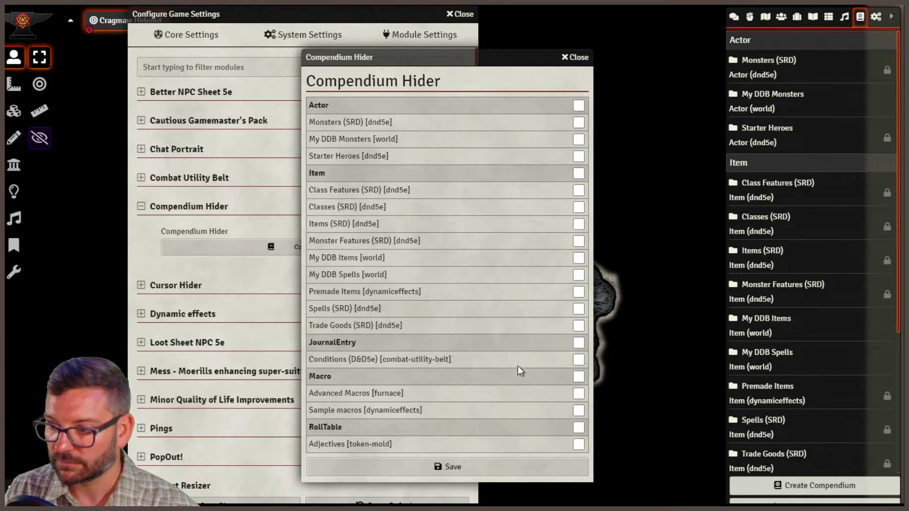
left_click(578, 444)
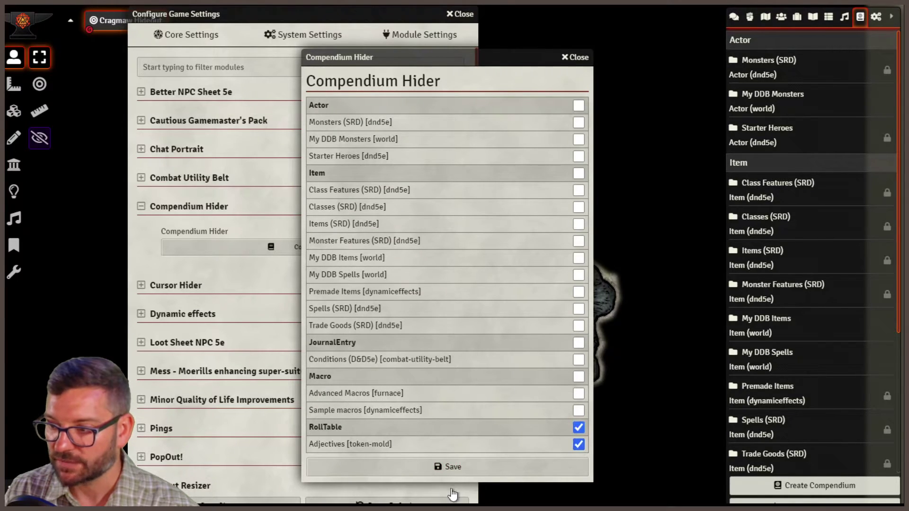
left_click(578, 411)
left_click(579, 411)
left_click(579, 444)
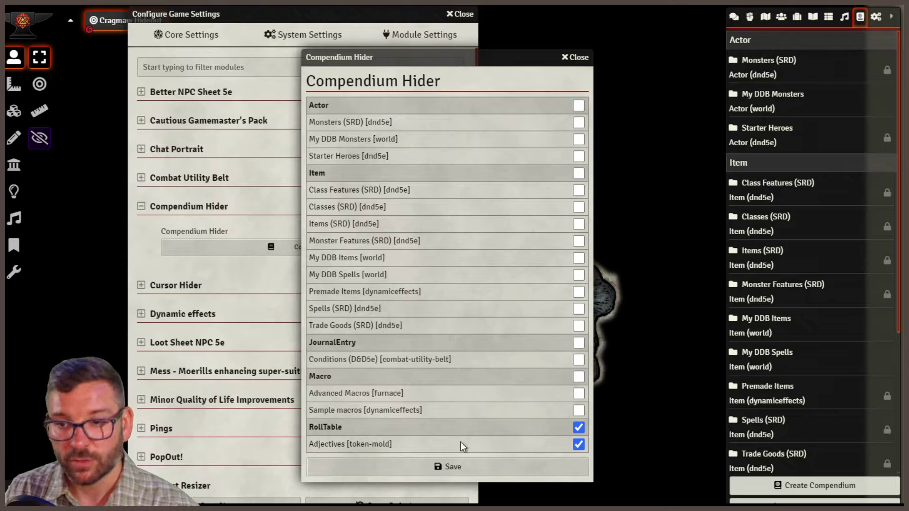
left_click(427, 467)
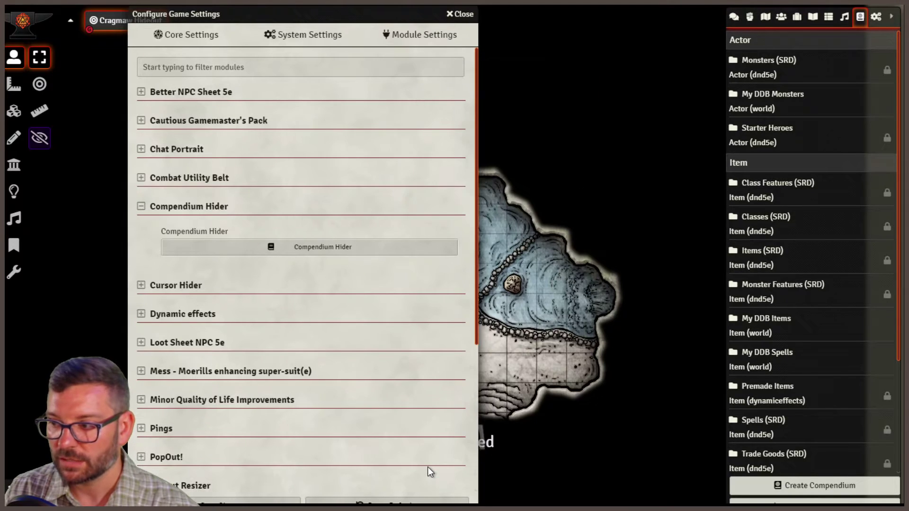
Check the compendium list, unhide the Adjectives RollTable compendium in the Compendium Hider, save, and collapse the module's section
scroll(782, 353, "down", 3)
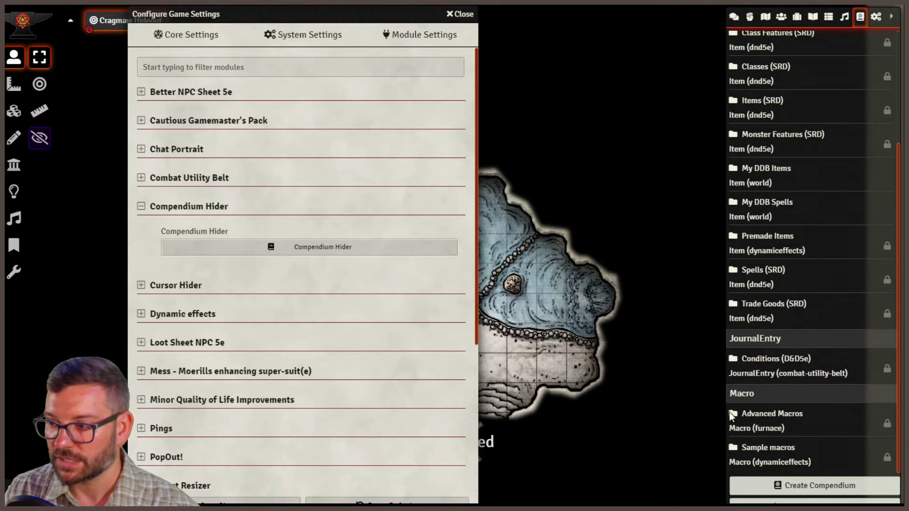
left_click(337, 254)
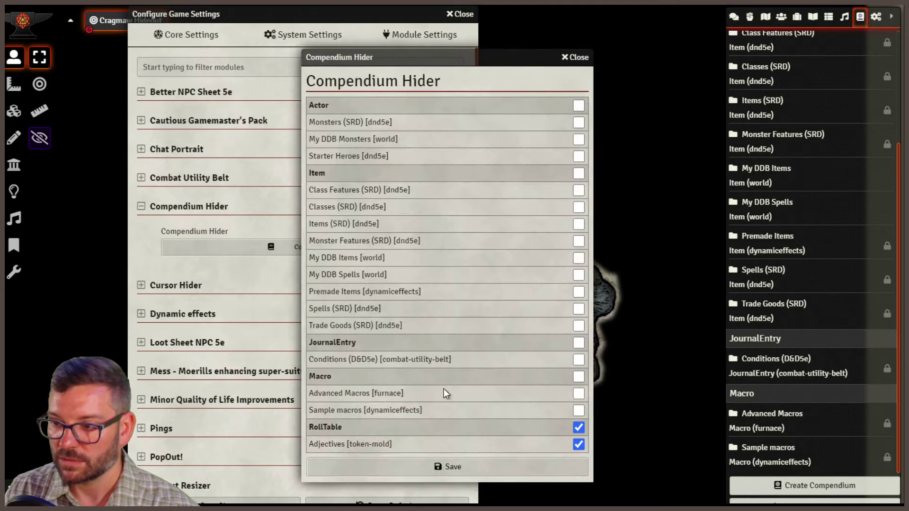
left_click(493, 466)
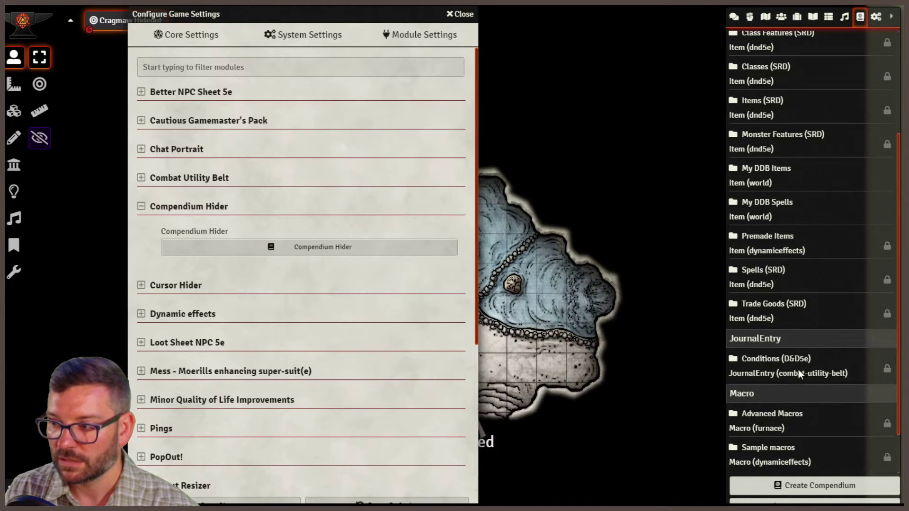
scroll(798, 369, "down", 2)
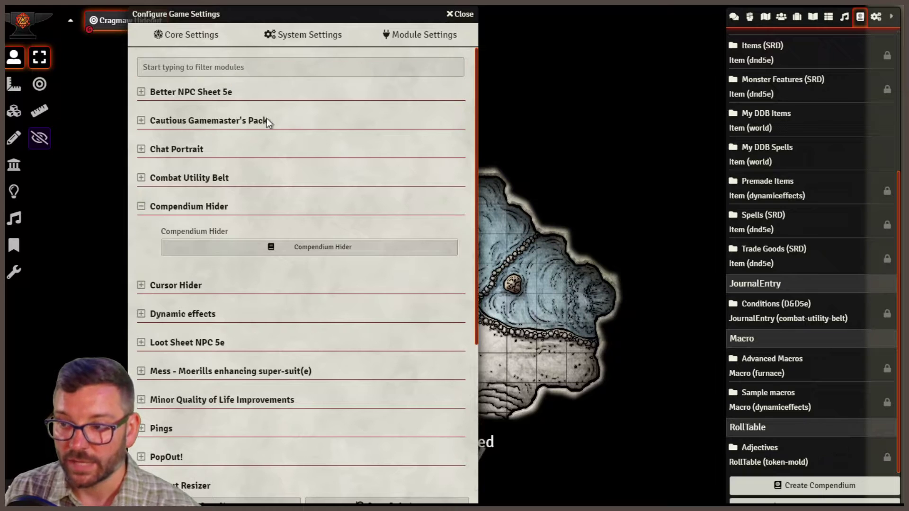
left_click(152, 212)
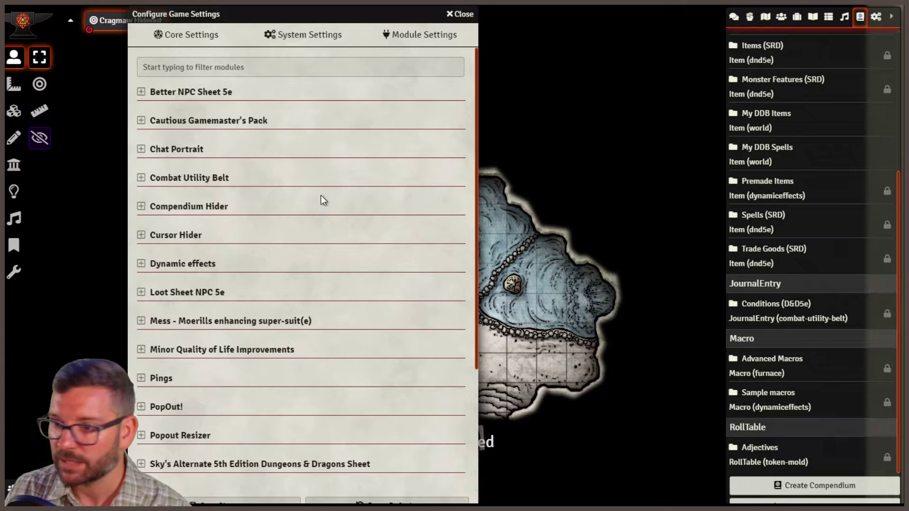
Review the Minimum Permission setting of the Cursor Hider module and enable Hide by Default
left_click(141, 236)
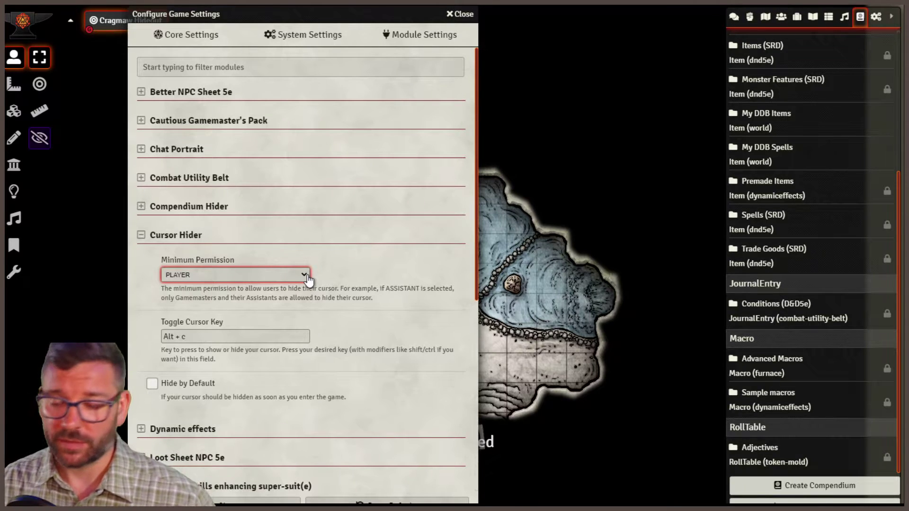
left_click(327, 254)
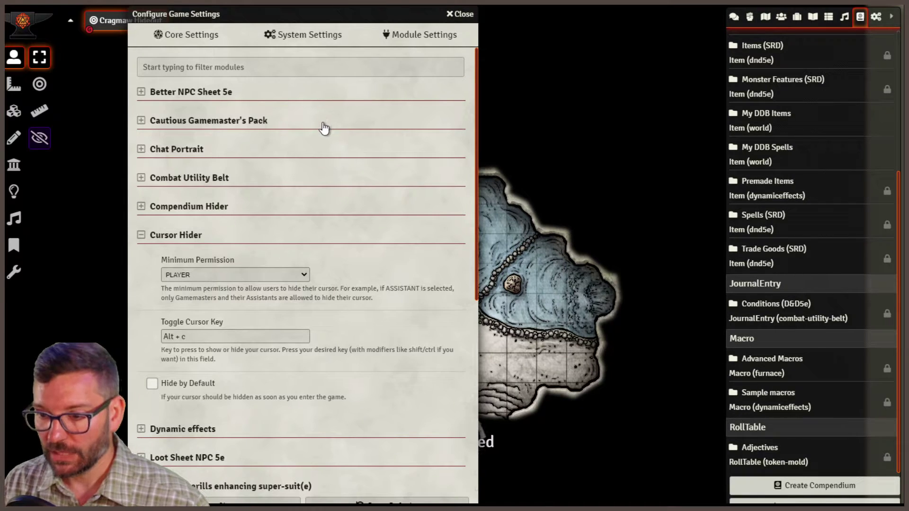
left_click(152, 384)
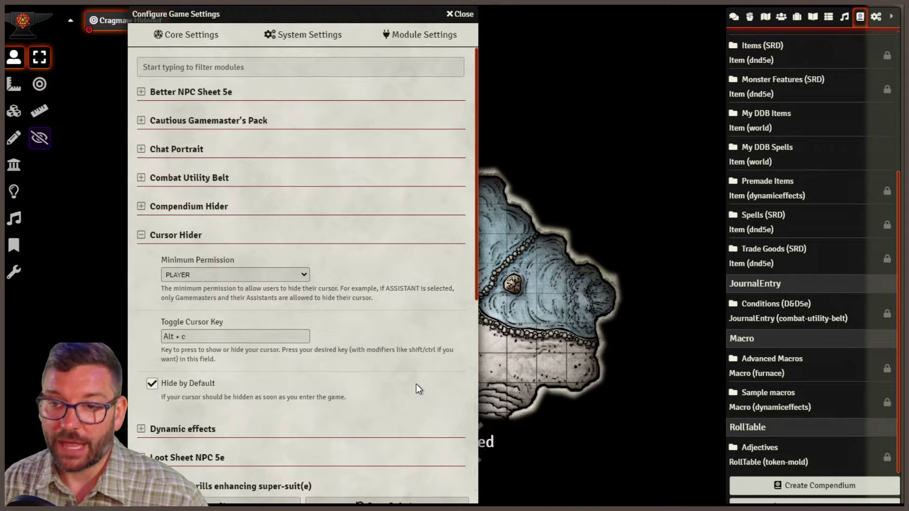
left_click(145, 239)
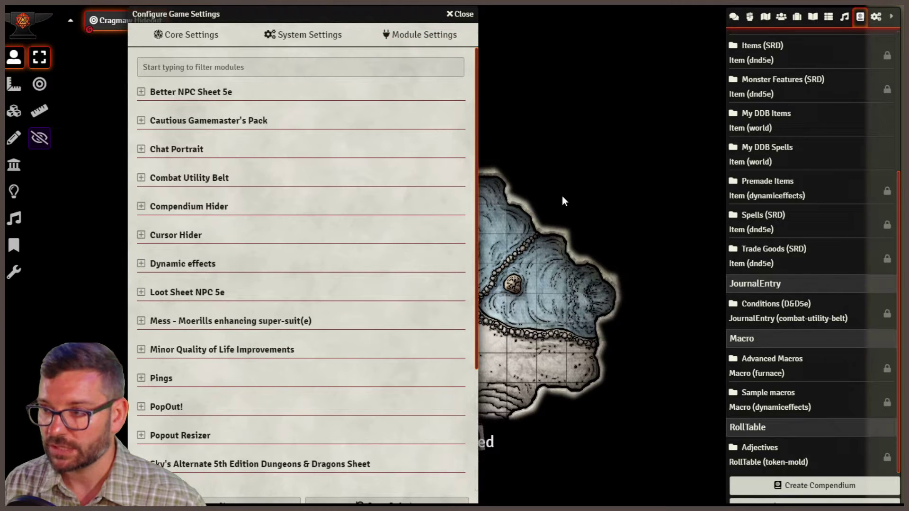
Select and deselect tokens on the cave map to compare a character's limited vision with the full scene view
scroll(561, 201, "up", 3)
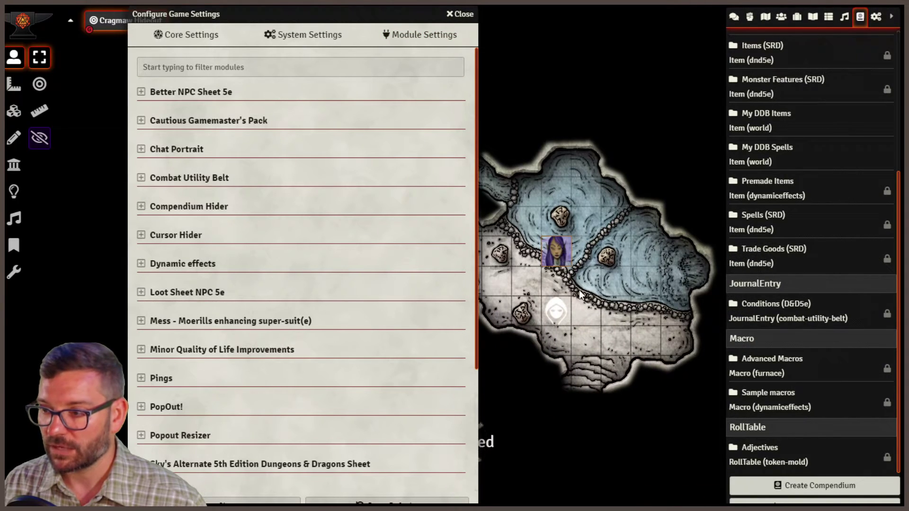
left_click(611, 257)
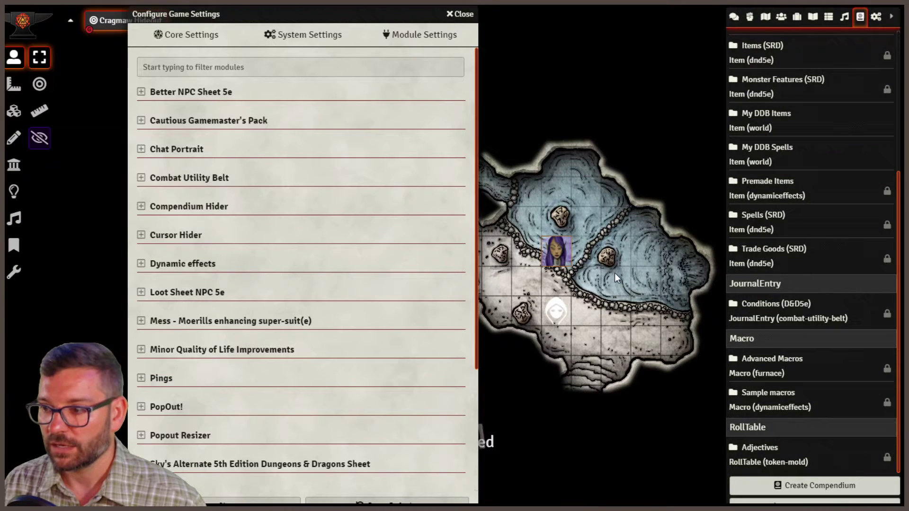
left_click(549, 314)
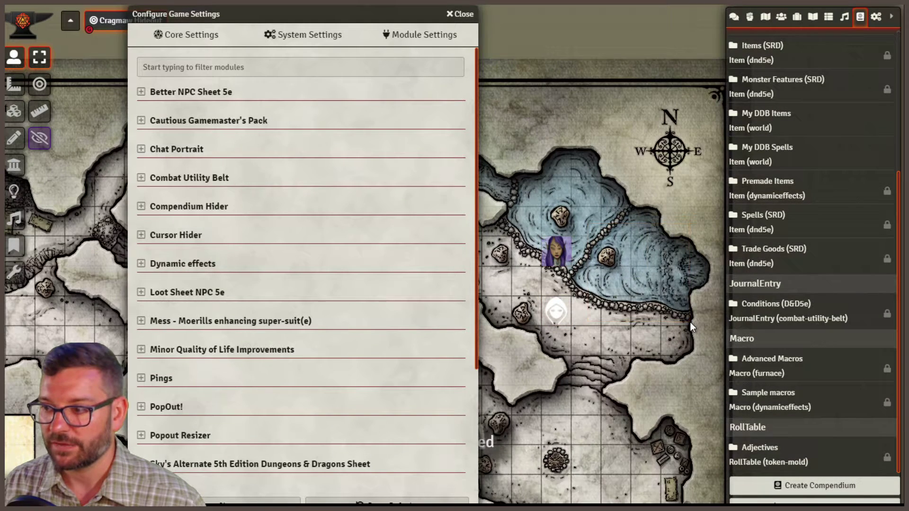
left_click(559, 259)
left_click(617, 297)
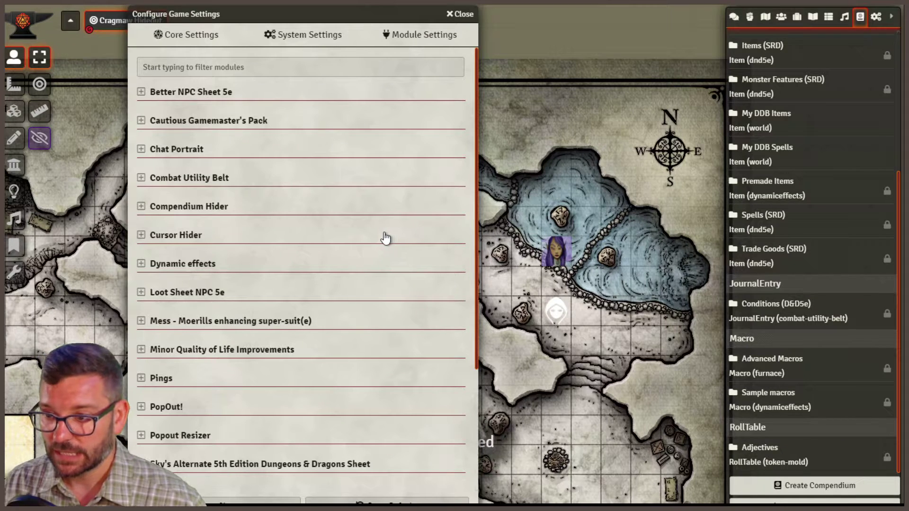
Toggle the surrounding interface off and on several times, moving the game settings window aside to view the scene navigation
left_click(31, 24)
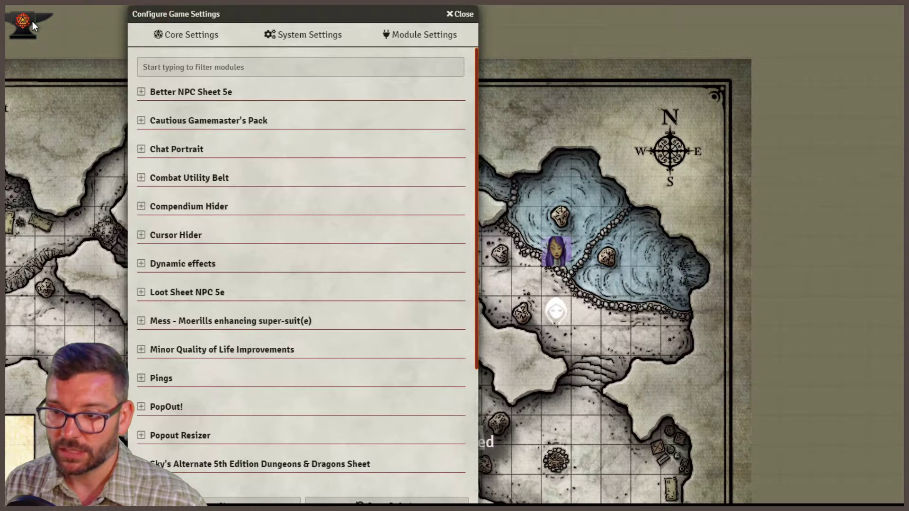
left_click(32, 21)
left_click(32, 21)
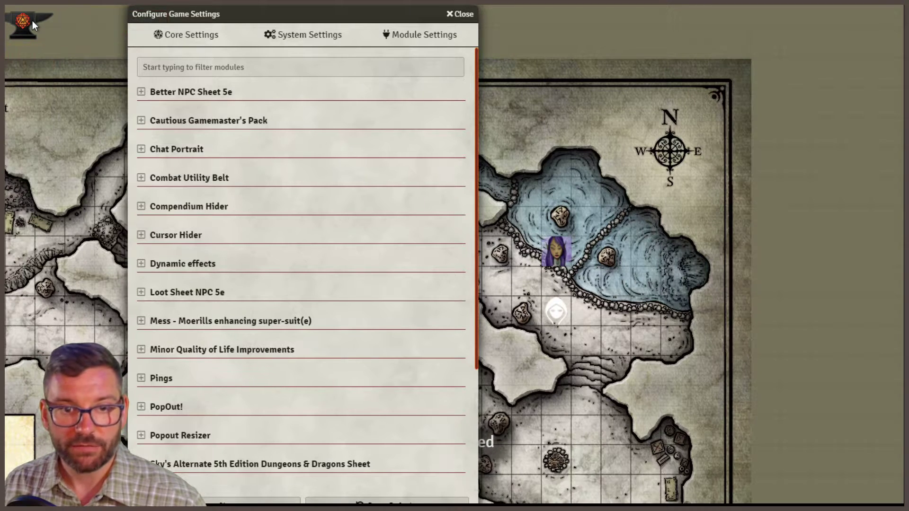
left_click(32, 20)
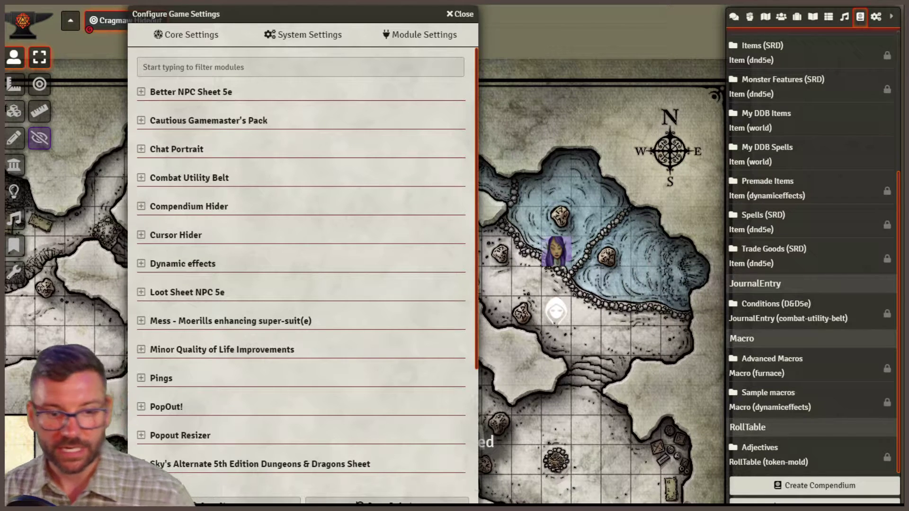
left_click_drag(270, 17, 538, 19)
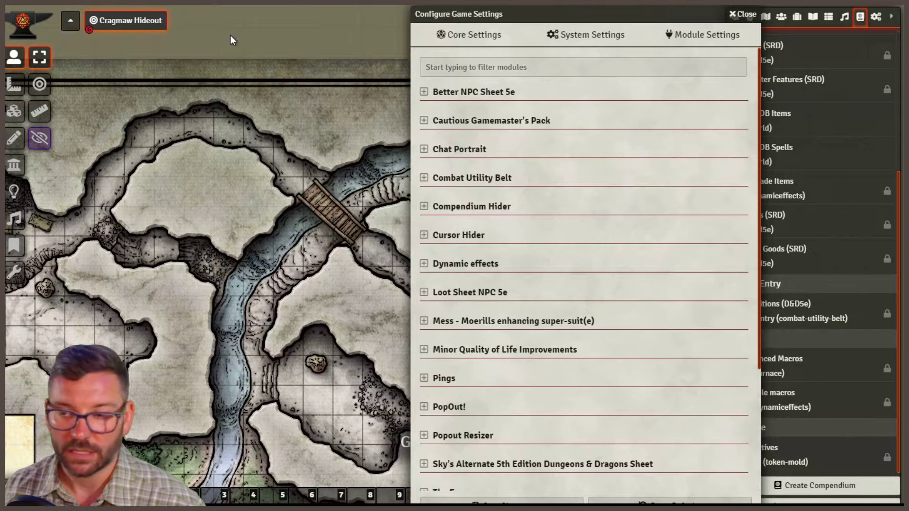
left_click(22, 20)
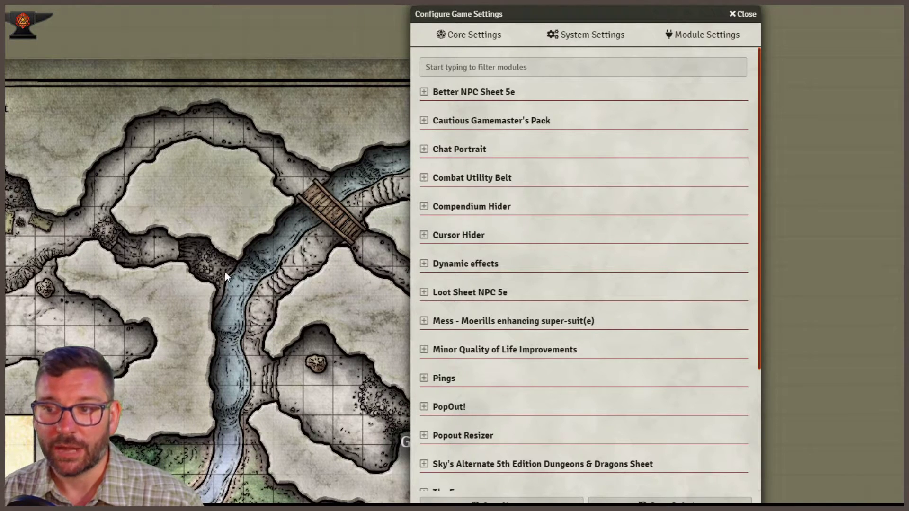
left_click(18, 28)
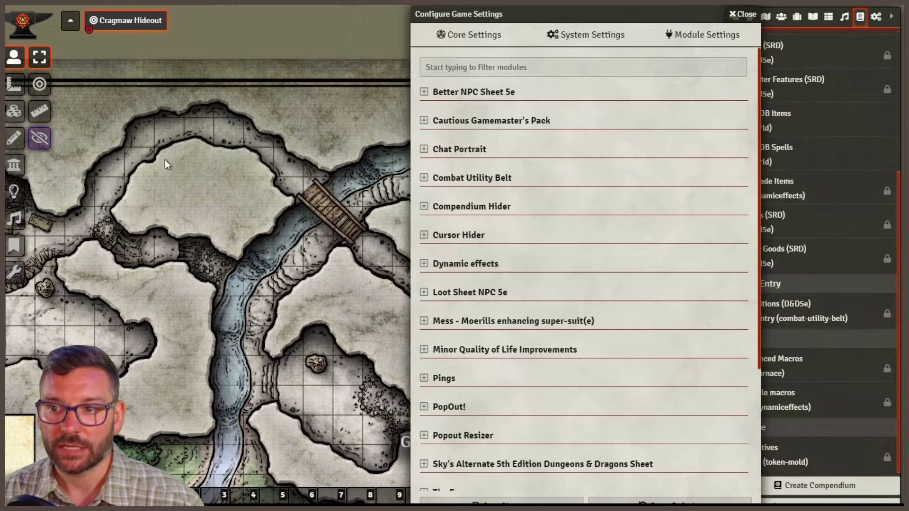
Move the game settings window off the tokens, briefly display the purple-haired character's token HUD, and deselect the token
left_click_drag(529, 13, 367, 14)
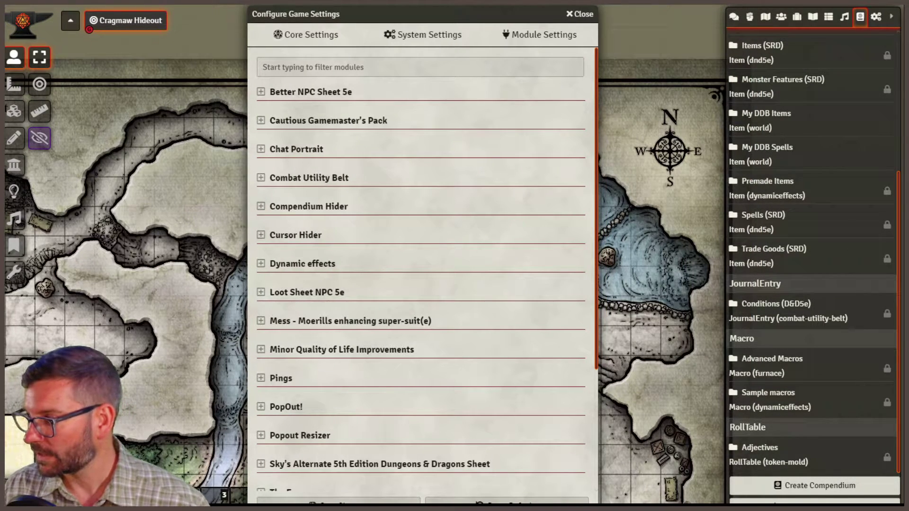
scroll(435, 395, "down", 1)
scroll(434, 395, "up", 1)
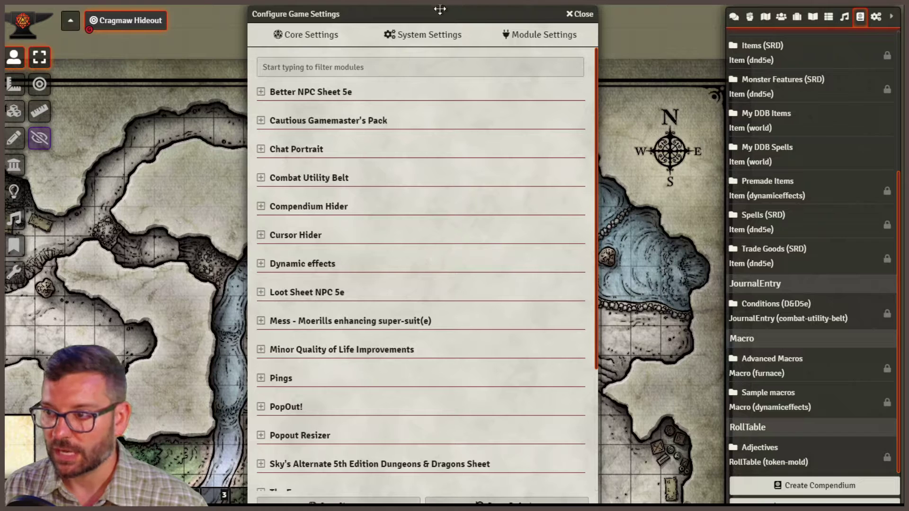
left_click_drag(339, 13, 171, 14)
left_click(557, 251)
right_click(559, 253)
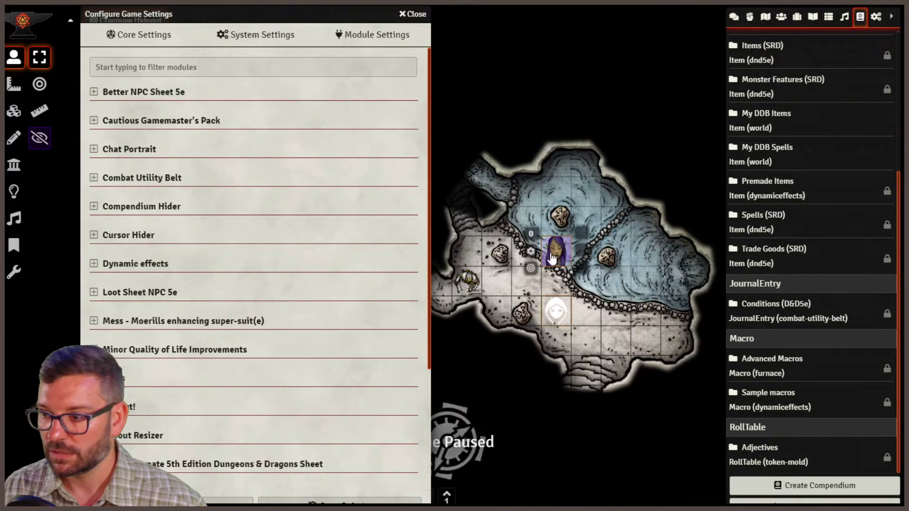
left_click(607, 334)
Move the game settings window aside and view the options available for the Cragmaw Hideout scene
left_click_drag(210, 14, 328, 17)
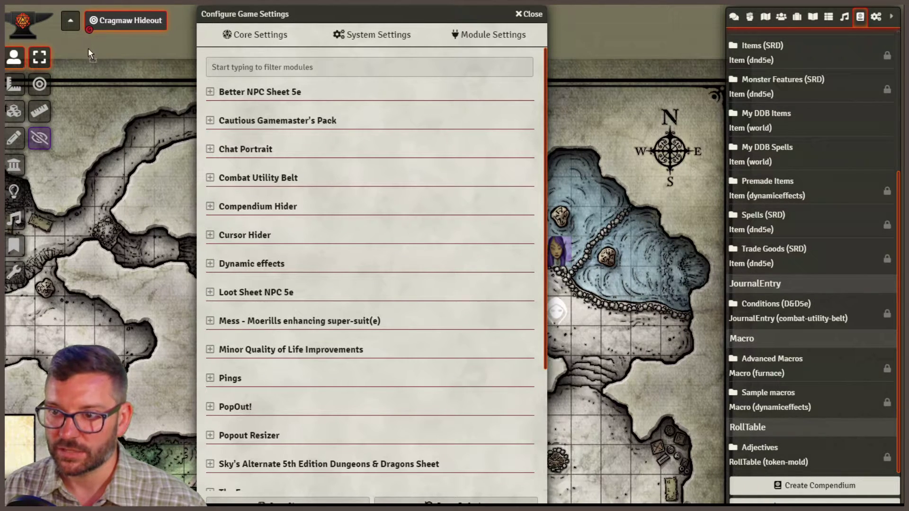
right_click(88, 30)
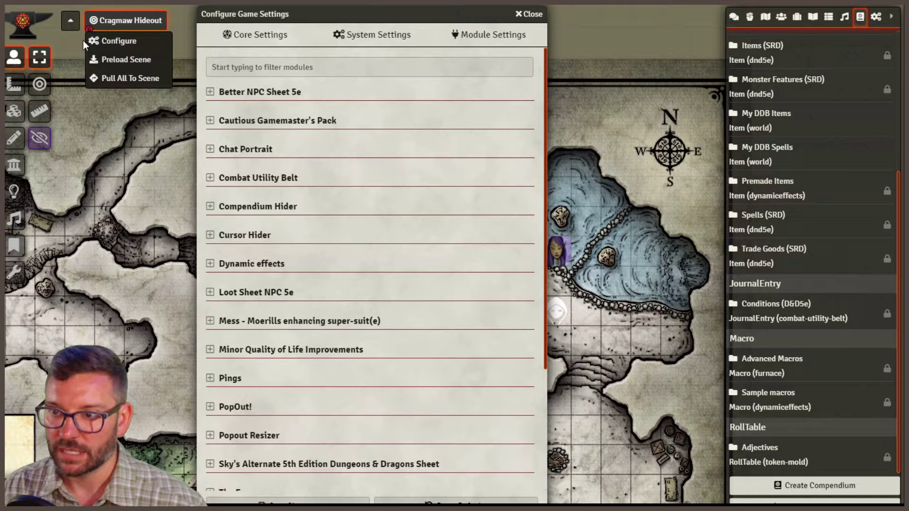
left_click(102, 206)
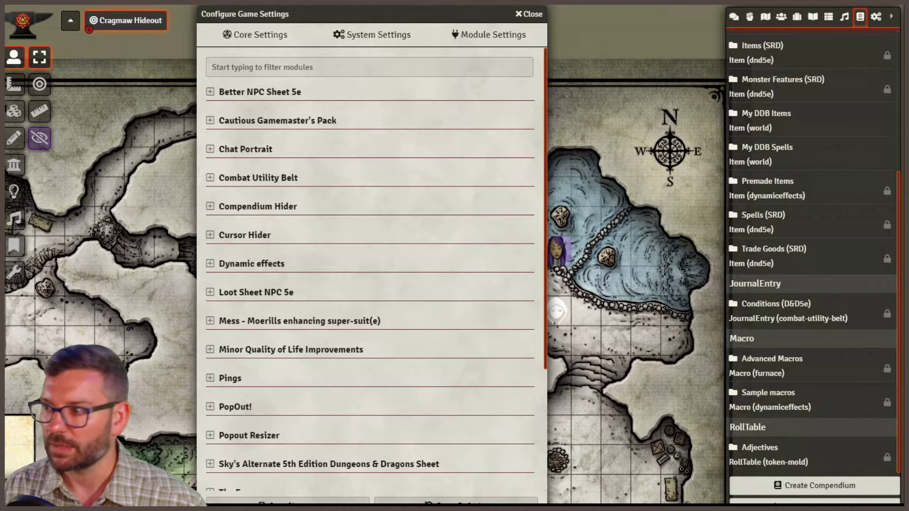
Create a new scene in the Lost Mine of Phandelver folder of the scene directory
left_click(766, 20)
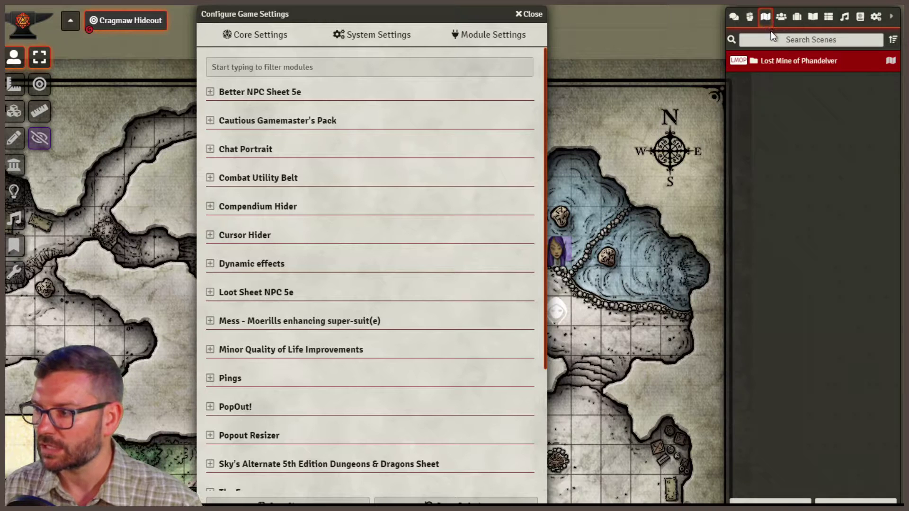
left_click(796, 61)
left_click(778, 67)
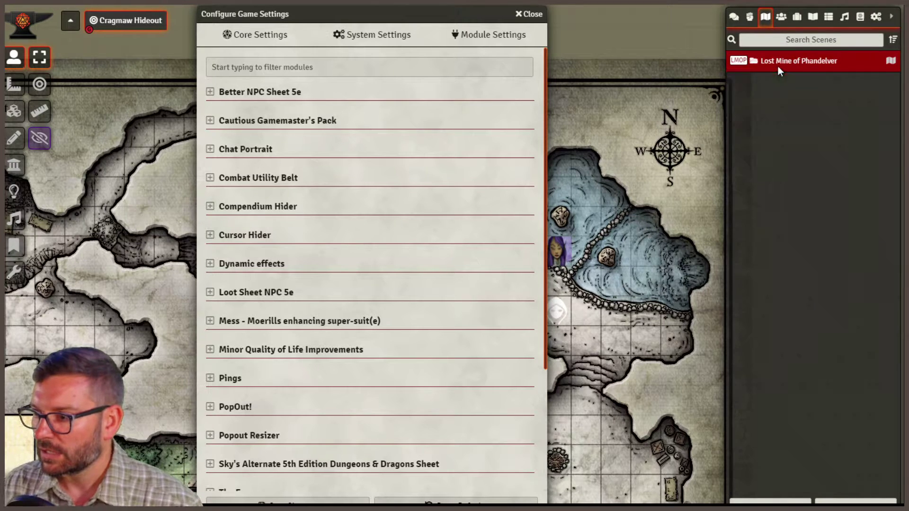
left_click(890, 61)
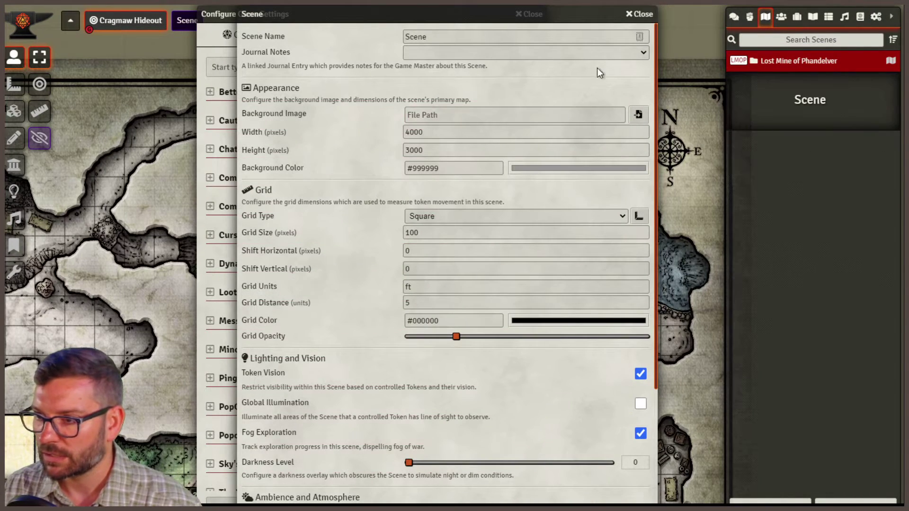
Set the new scene's background image to Ground.jpg from the maps/still folder
left_click(635, 119)
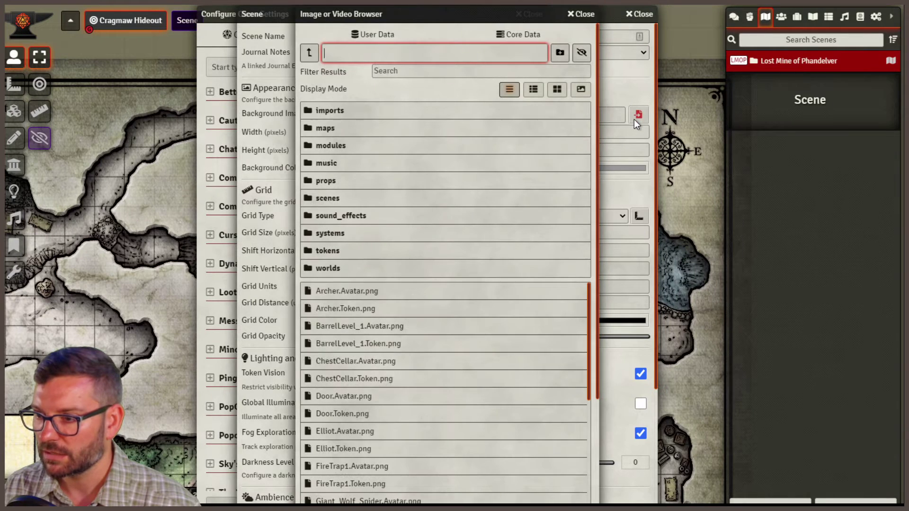
left_click(334, 132)
left_click(318, 146)
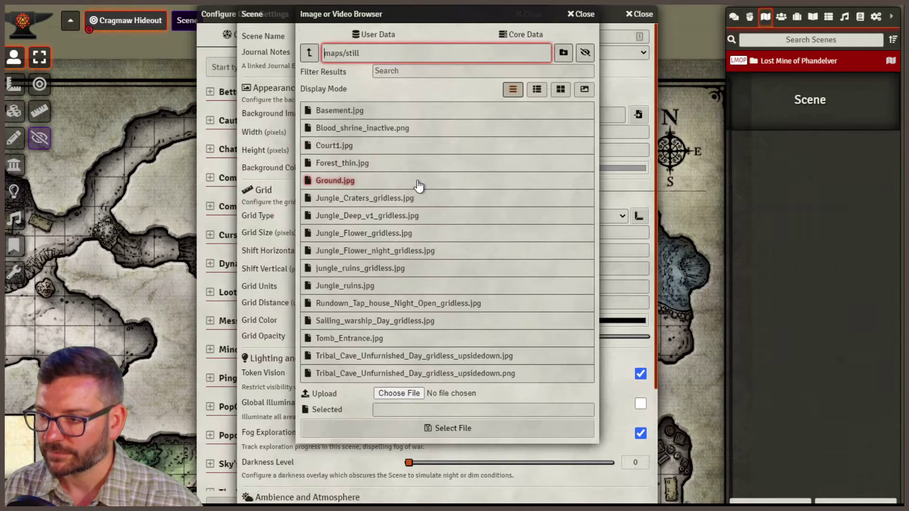
left_click(331, 146)
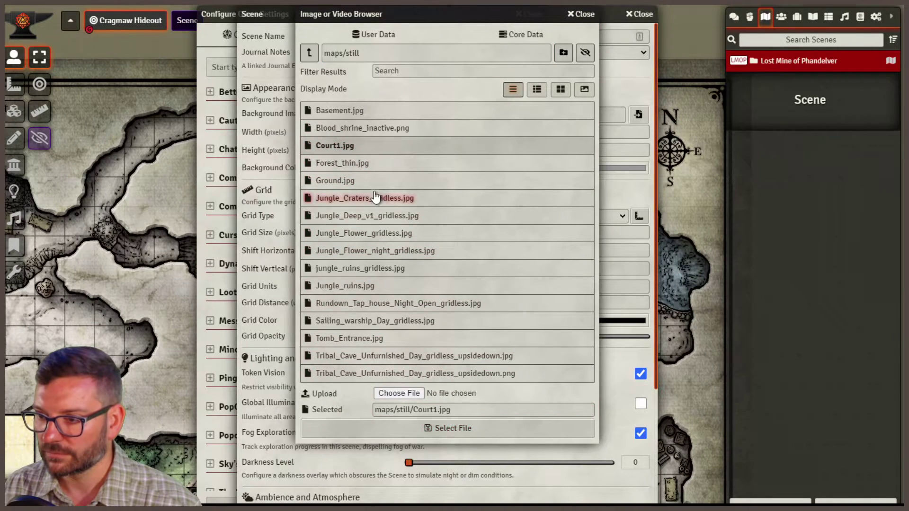
left_click(343, 181)
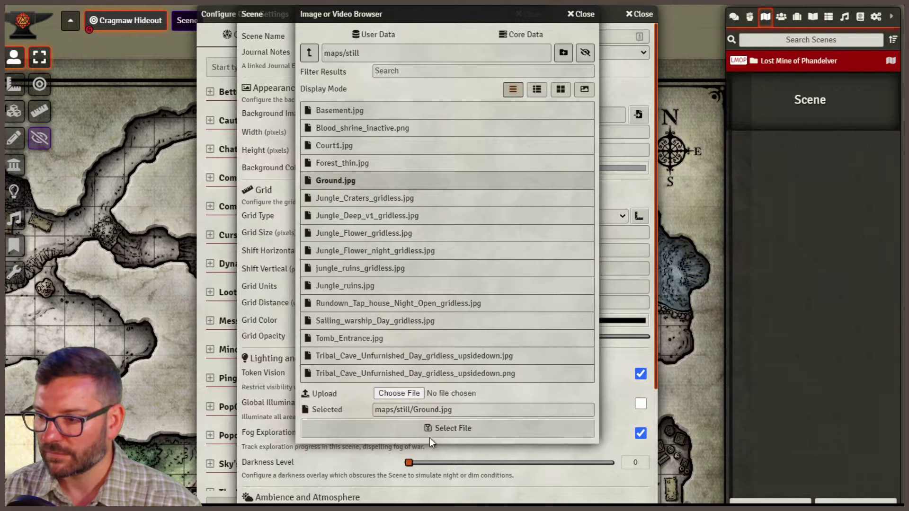
left_click(440, 428)
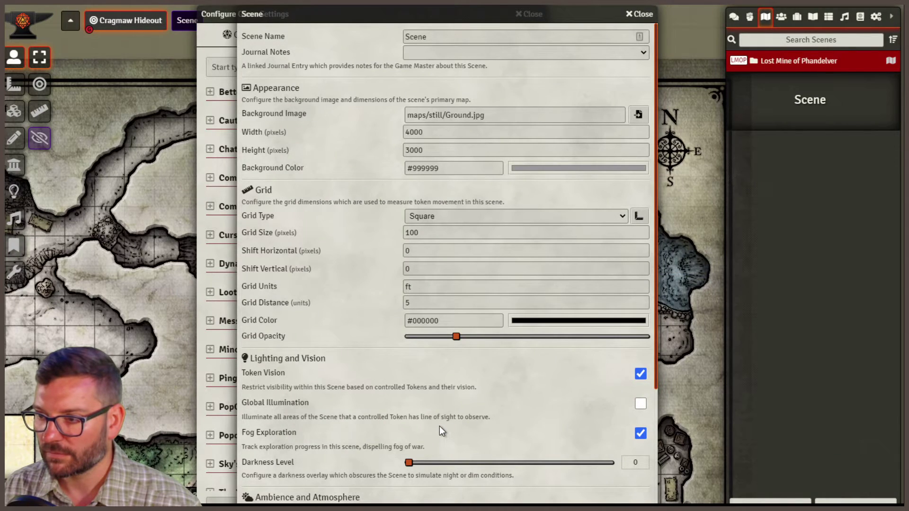
Display the new scene and close the game settings window to show the whole building map
left_click(184, 29)
scroll(365, 396, "down", 4)
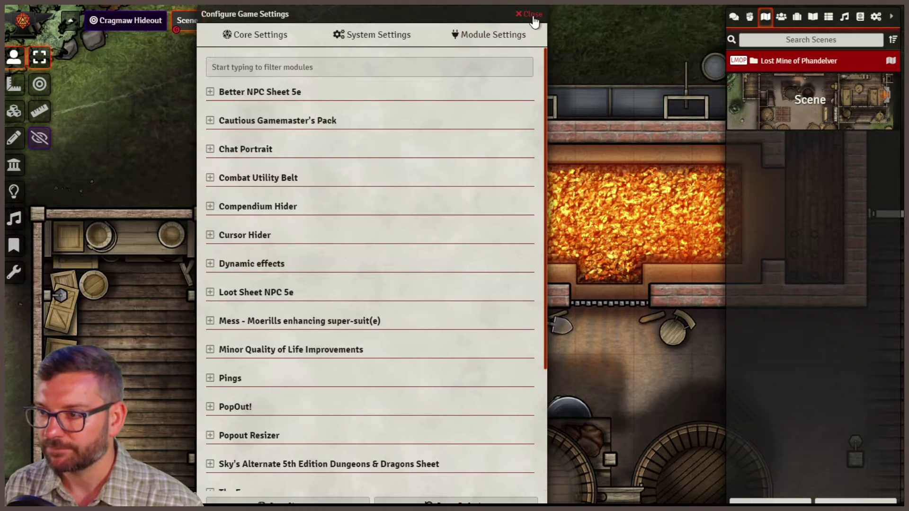
left_click(532, 15)
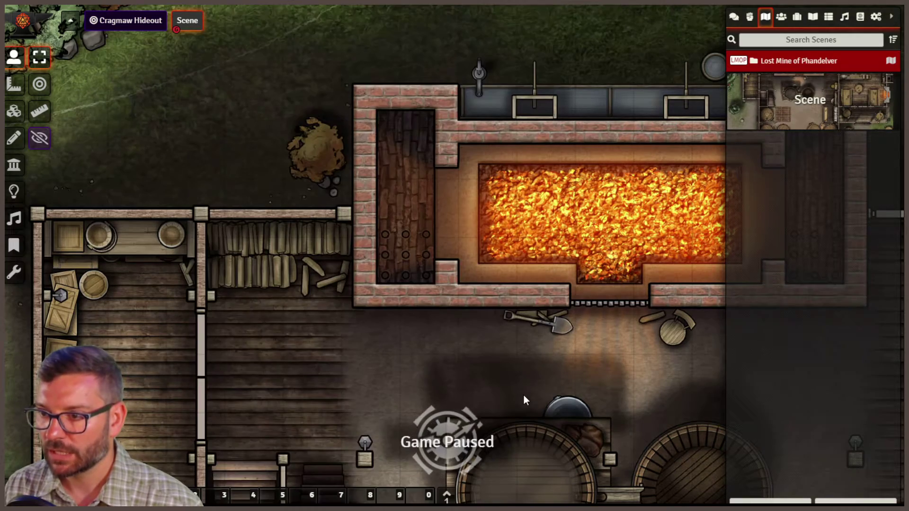
scroll(515, 310, "down", 3)
left_click_drag(538, 345, 356, 266)
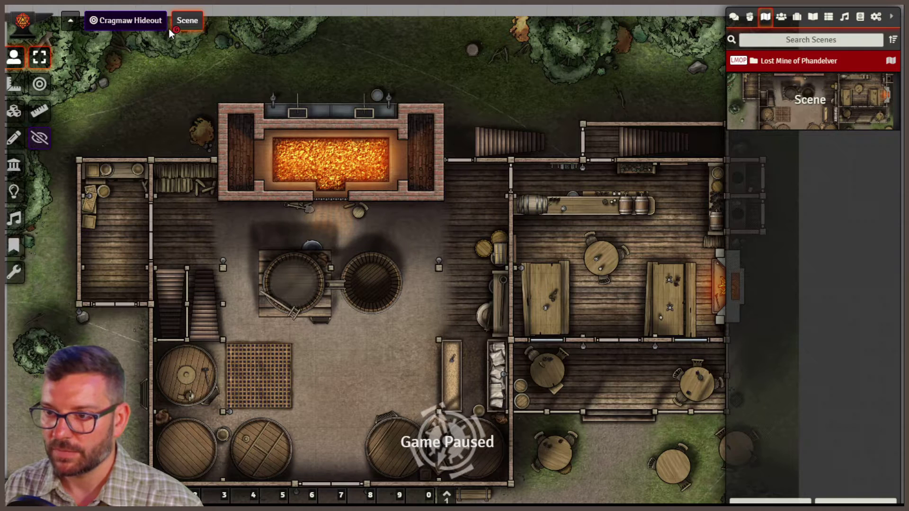
Pull all players to the Cragmaw Hideout scene from the scene navigation
right_click(121, 28)
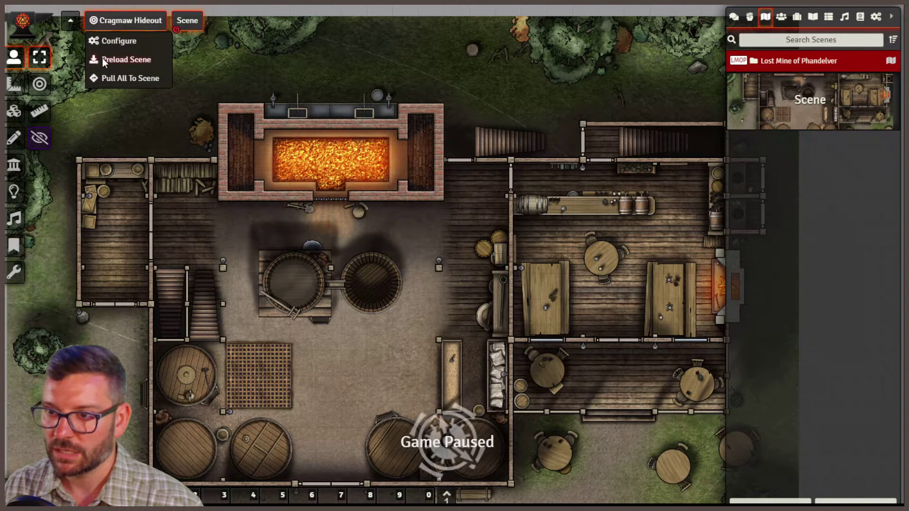
left_click(101, 78)
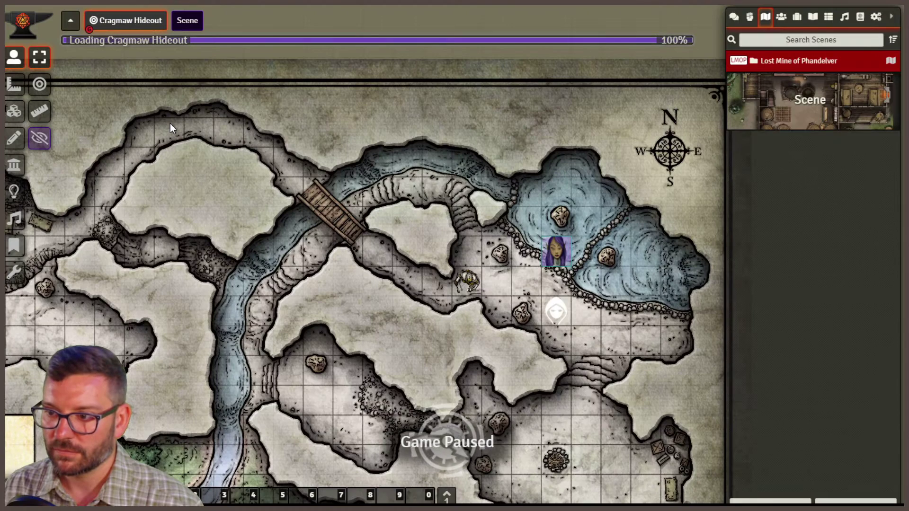
left_click_drag(245, 180, 313, 119)
Compare the navigation options of Cragmaw Hideout and the new scene, switching to the new scene and back to Cragmaw Hideout
right_click(124, 23)
left_click(185, 20)
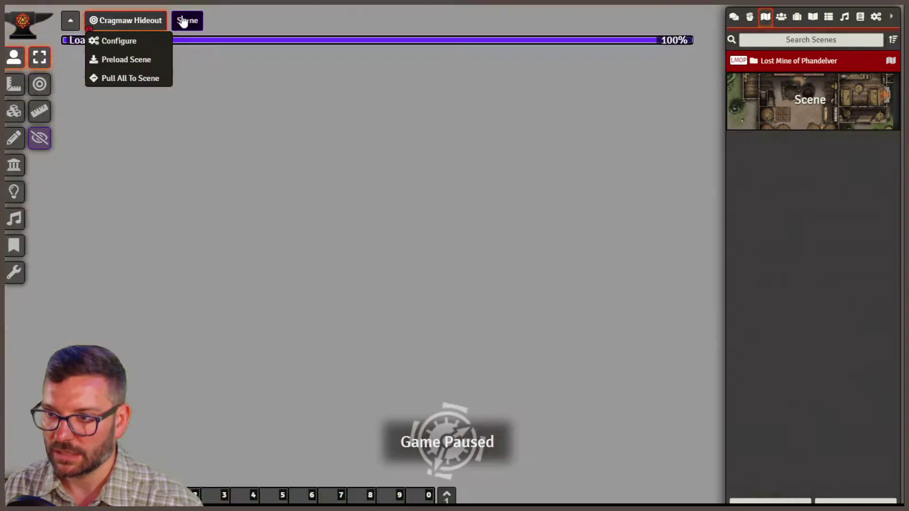
right_click(190, 21)
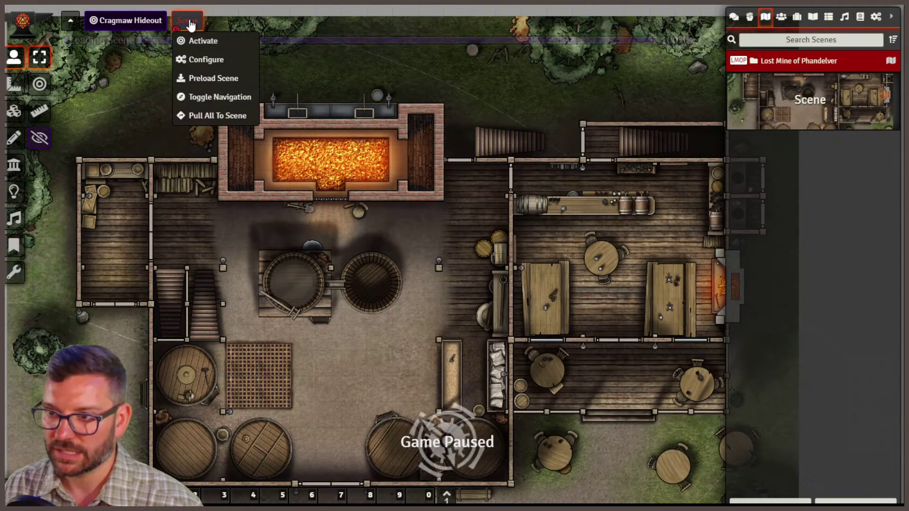
right_click(139, 21)
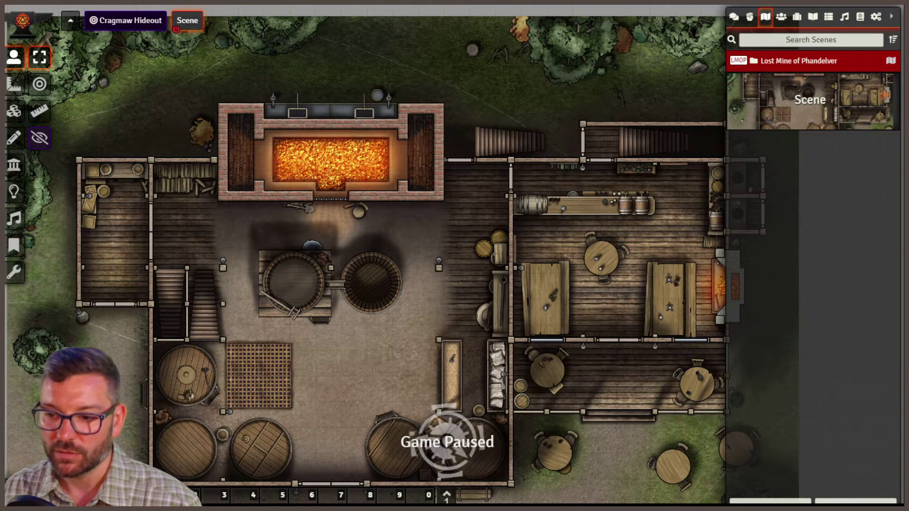
right_click(138, 22)
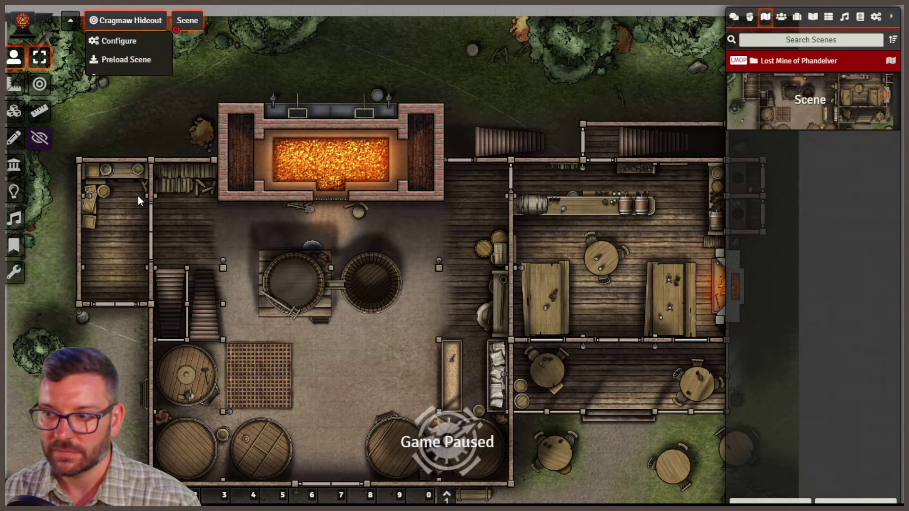
left_click(125, 21)
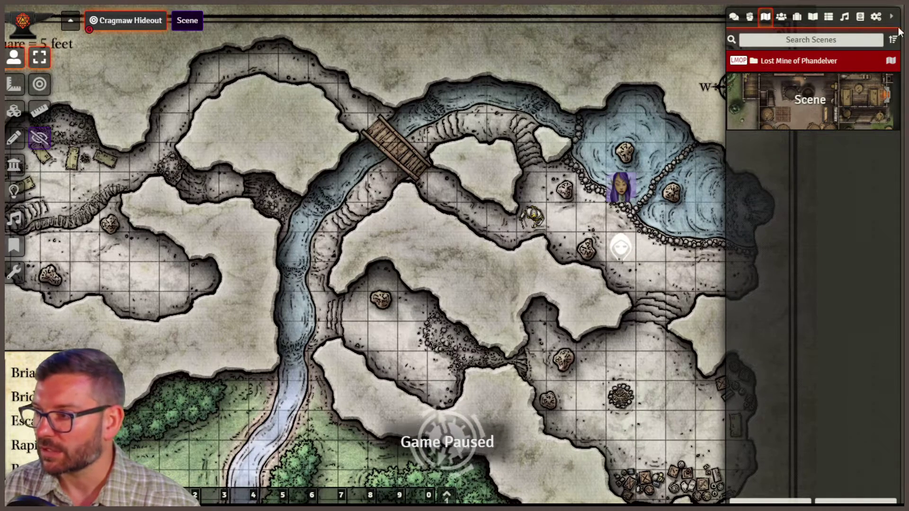
Look through the list of modules with configurable settings in the game settings, then close the window
left_click(875, 16)
left_click(808, 124)
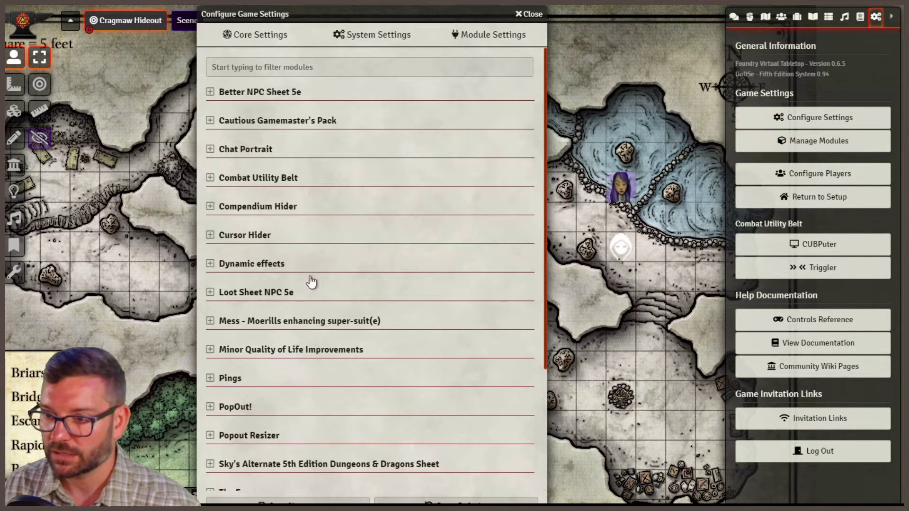
scroll(327, 336, "down", 4)
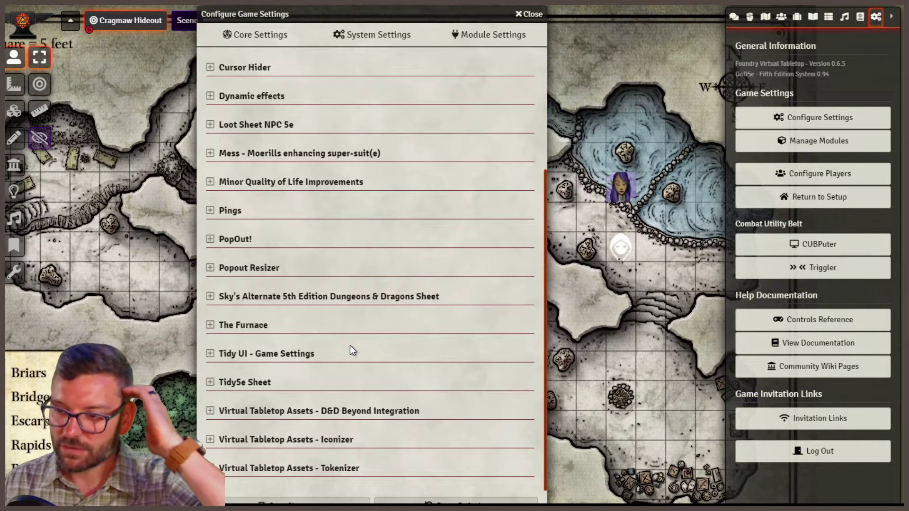
scroll(350, 345, "up", 4)
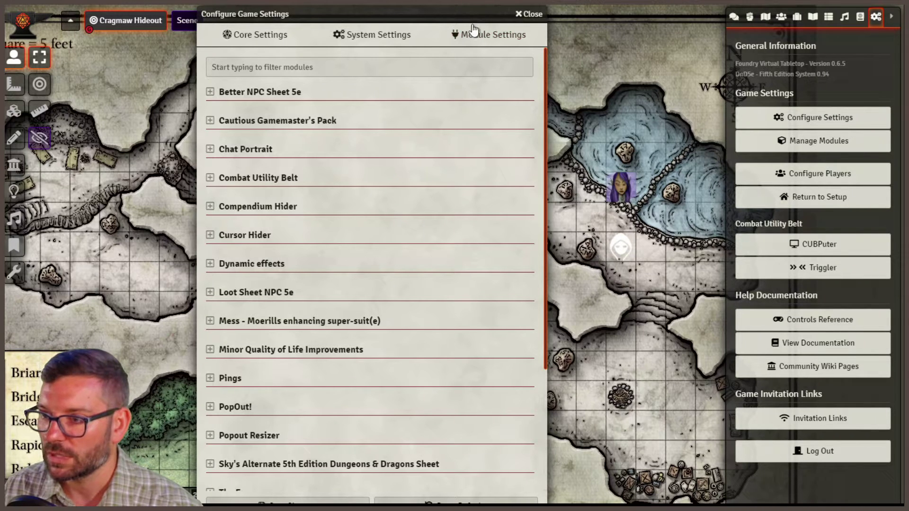
scroll(444, 318, "down", 3)
scroll(445, 318, "down", 1)
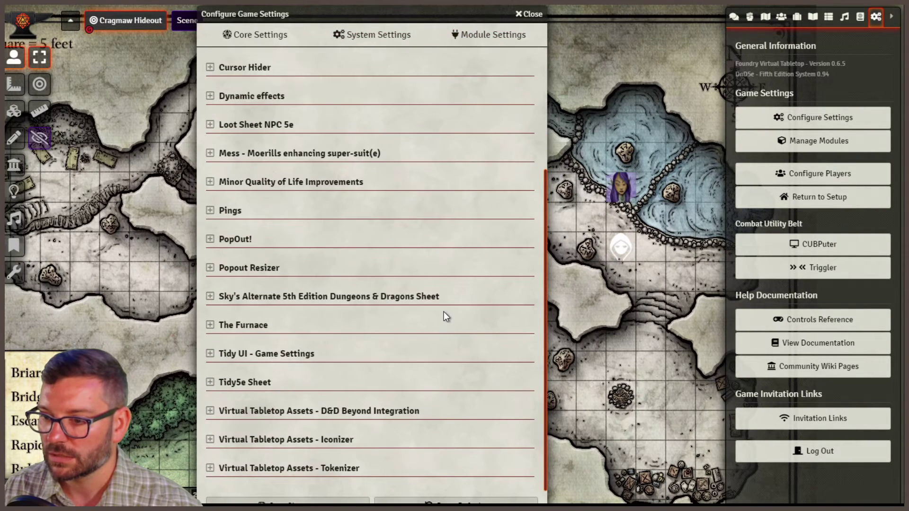
left_click(525, 14)
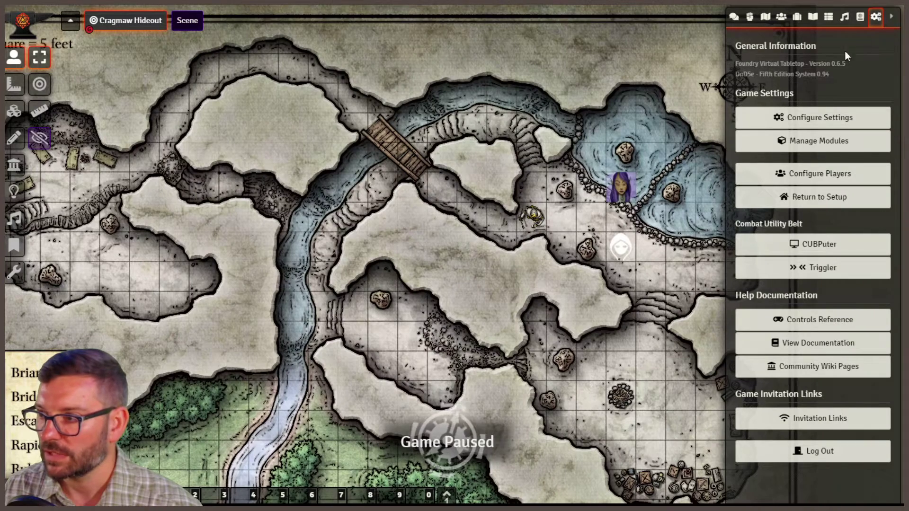
Display detailed module information in Module Management and locate the Grid Scale Menu entry
left_click(819, 140)
scroll(419, 380, "down", 20)
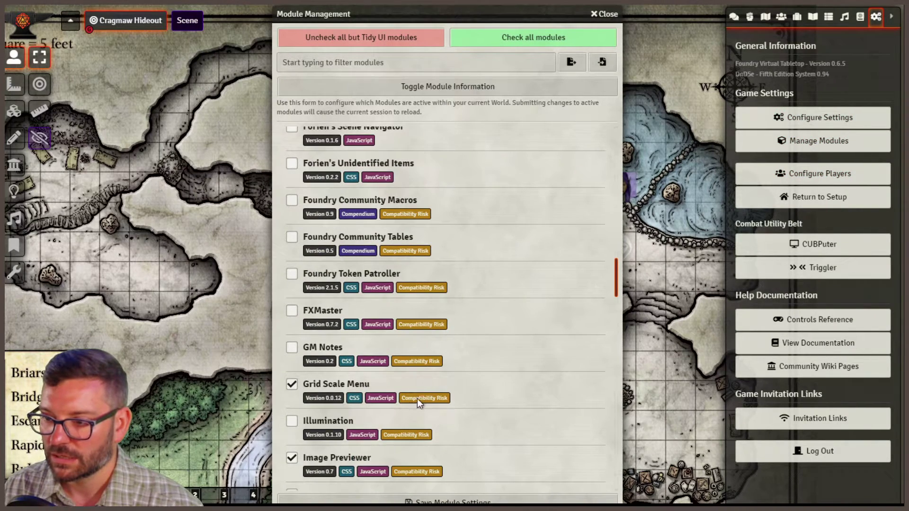
left_click(338, 391)
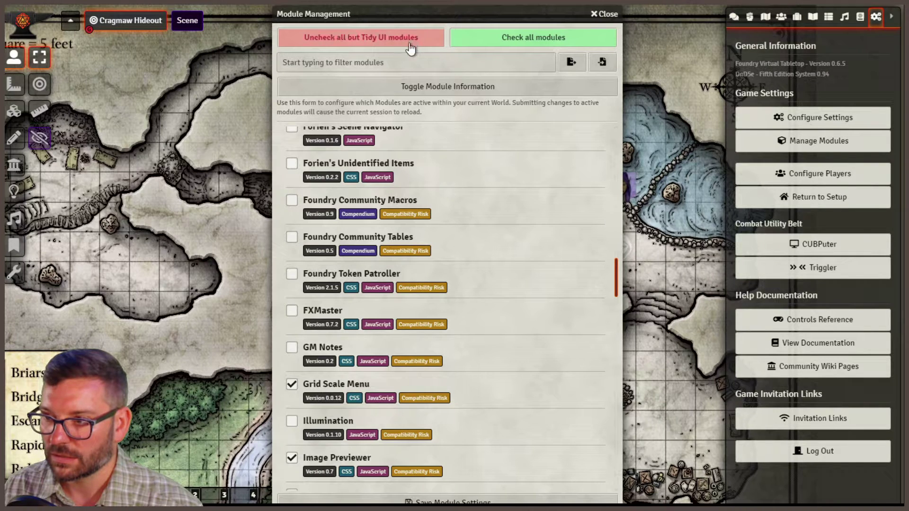
left_click(416, 87)
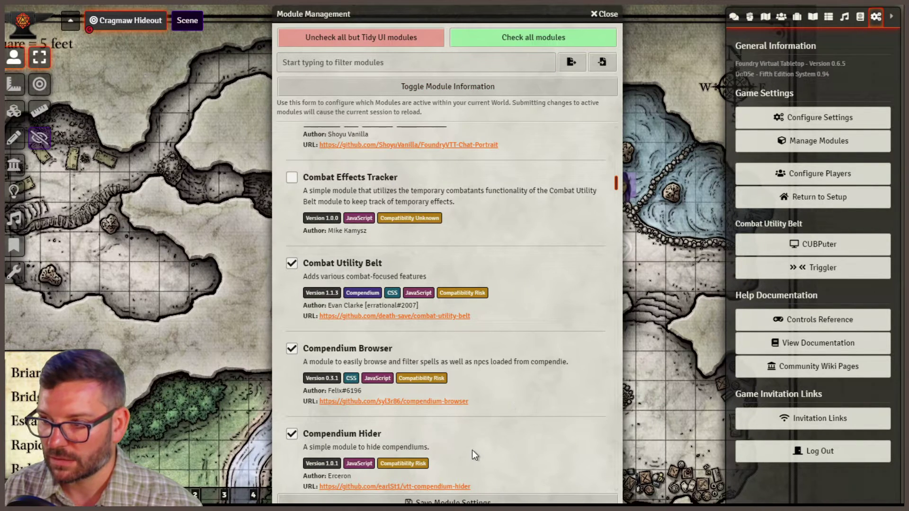
scroll(472, 453, "down", 15)
scroll(484, 450, "down", 12)
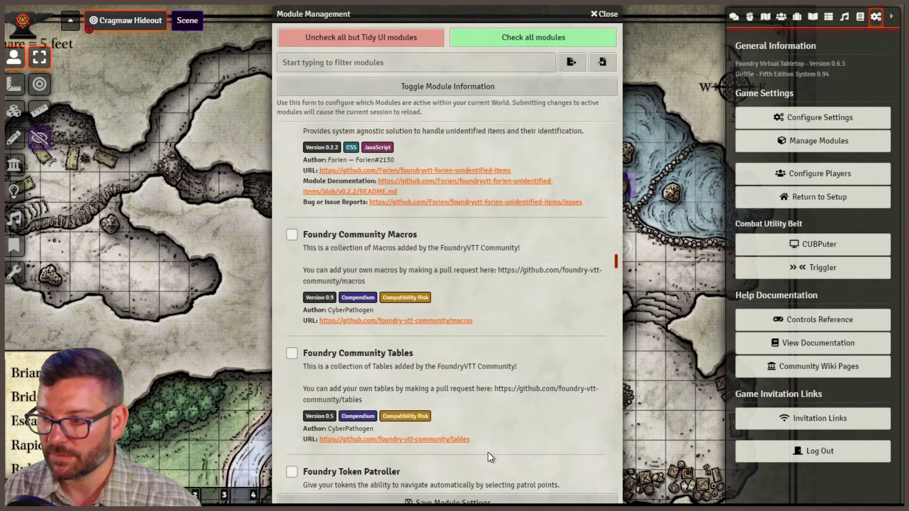
scroll(487, 453, "down", 10)
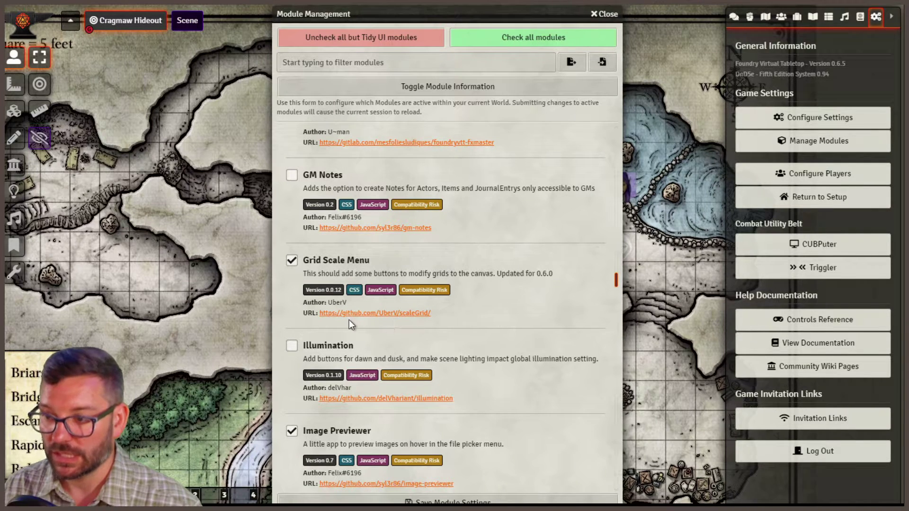
Open the Grid Scale Menu module's GitHub page and examine the README instructions on using the plugin
left_click(409, 313)
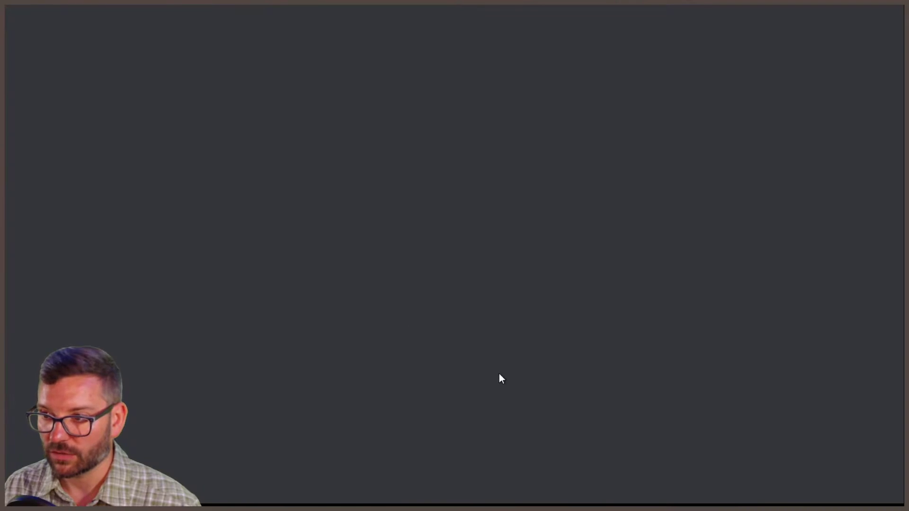
scroll(422, 387, "down", 10)
scroll(419, 392, "up", 12)
scroll(331, 298, "down", 5)
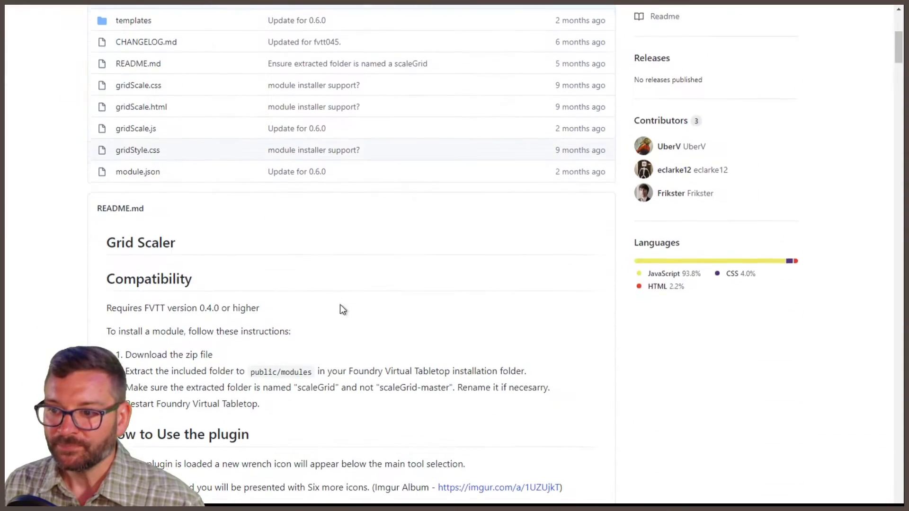
scroll(450, 337, "down", 5)
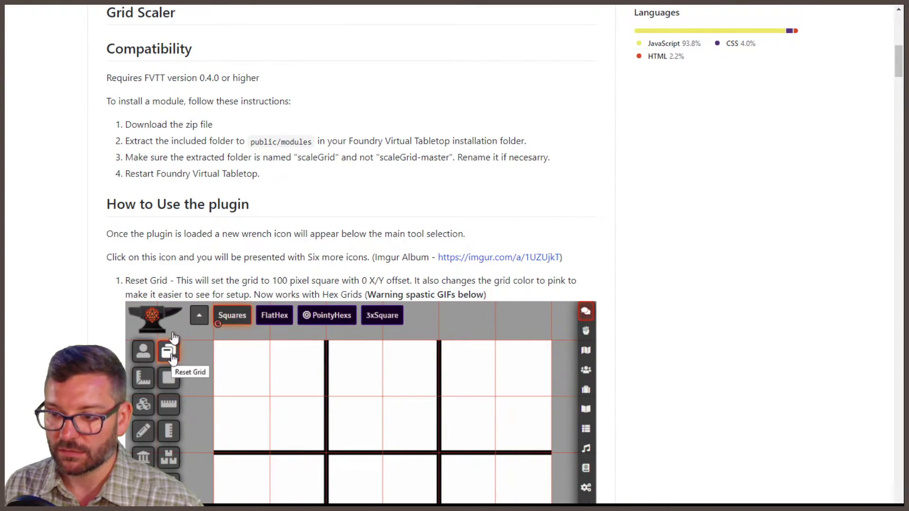
scroll(174, 337, "down", 1)
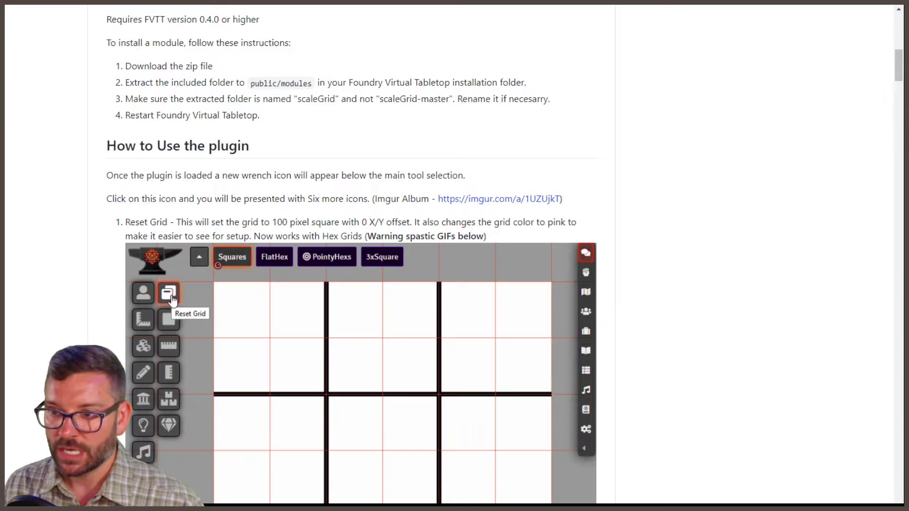
Read the README instructions for the Reset Grid, Auto Adjust Grid and Set GridSquare Size tools
scroll(56, 312, "down", 2)
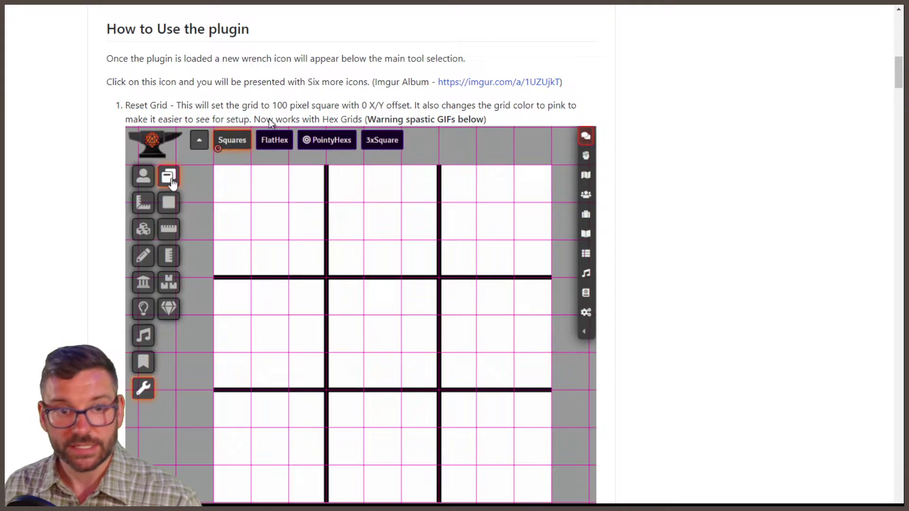
scroll(647, 365, "down", 8)
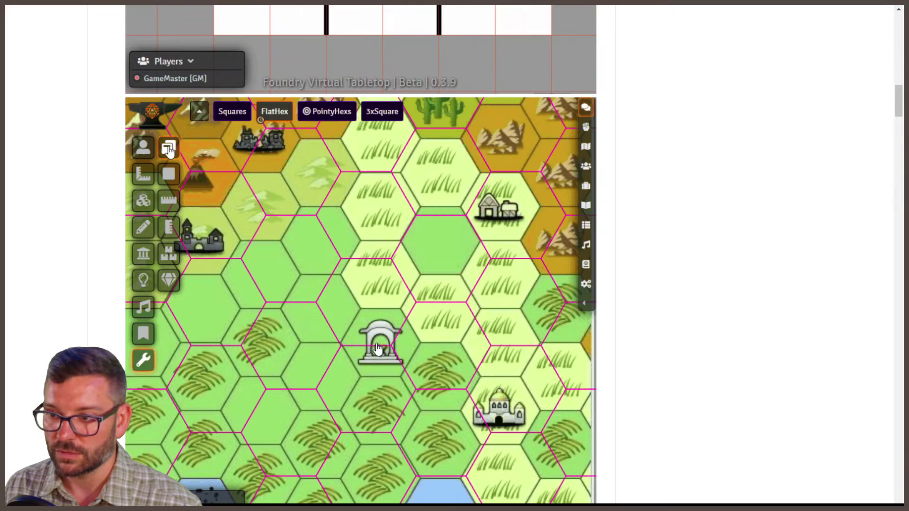
scroll(379, 350, "down", 8)
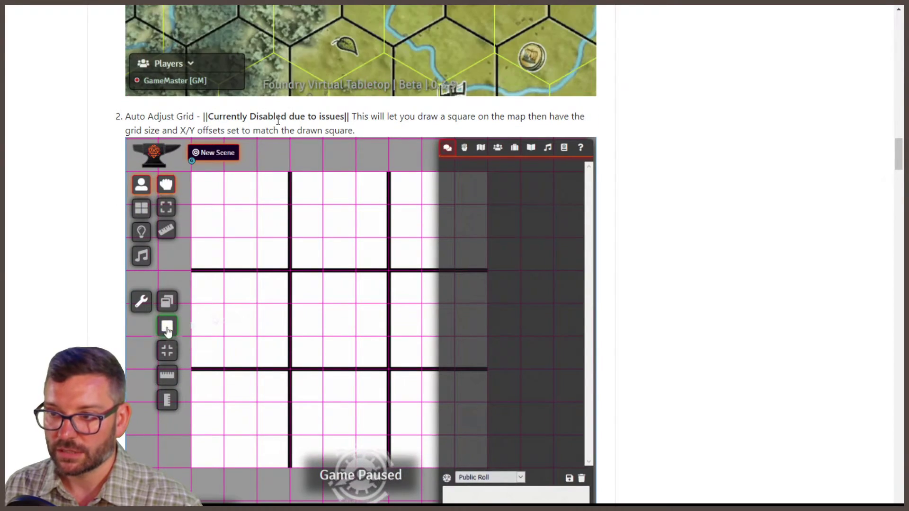
left_click_drag(209, 116, 346, 116)
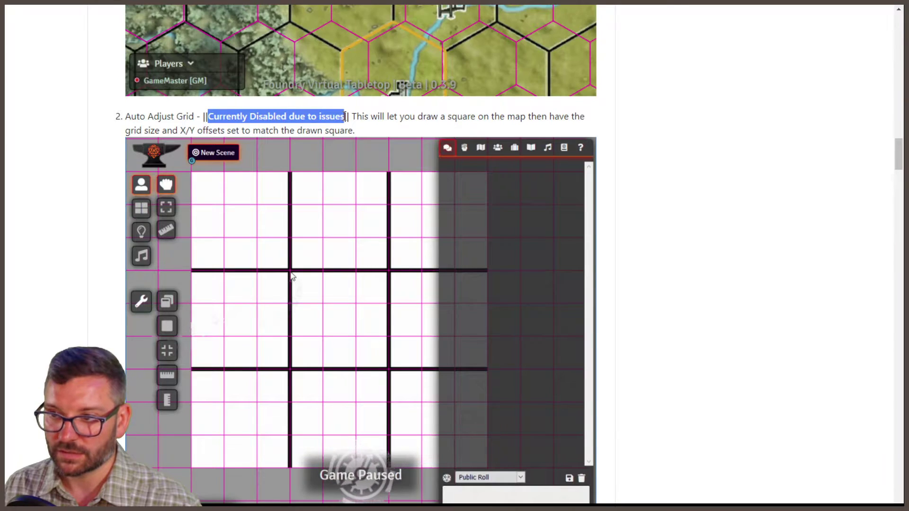
left_click(532, 152)
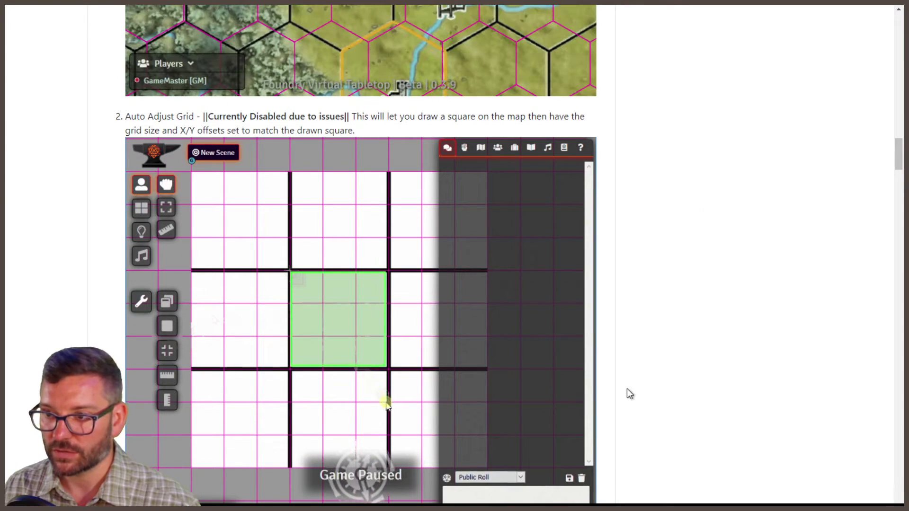
scroll(628, 391, "down", 10)
scroll(628, 388, "up", 3)
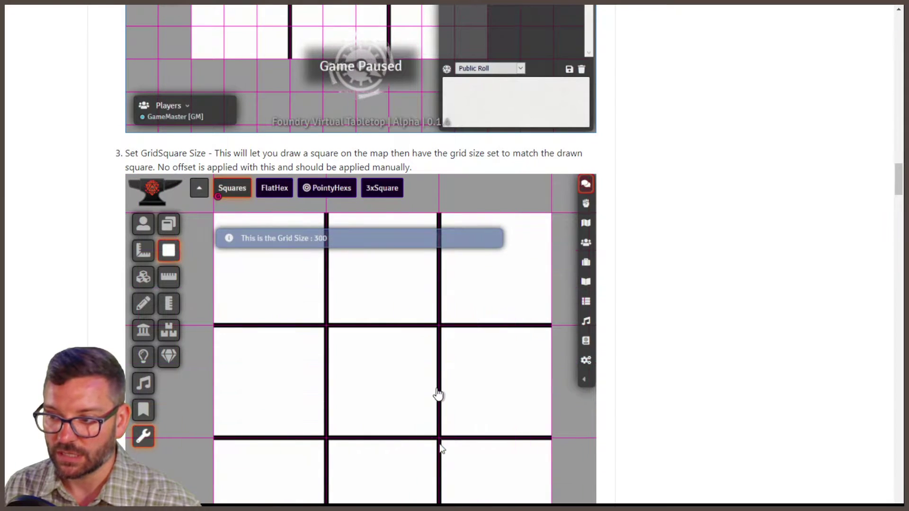
Examine the README sections on Adjust X, Adjust Y, the 3x3 grid square and the version changes, then return to the page's beginning
scroll(439, 450, "down", 9)
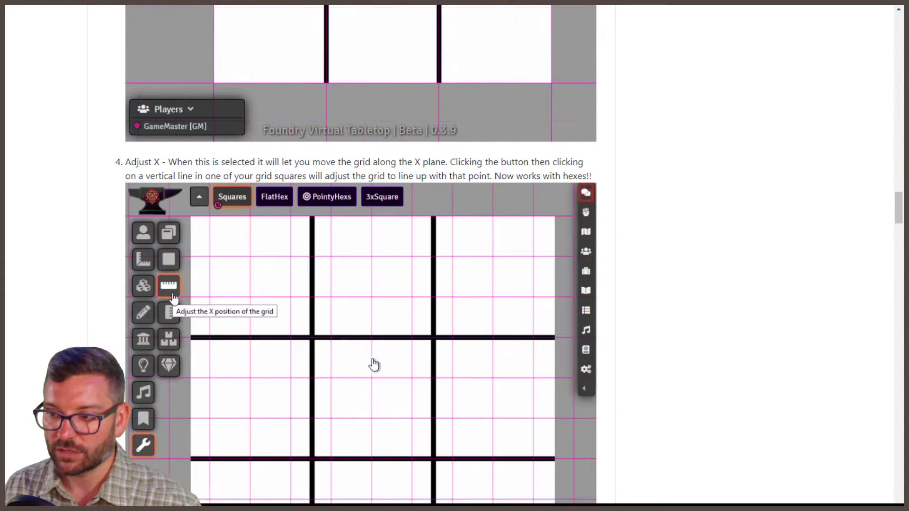
scroll(302, 416, "down", 20)
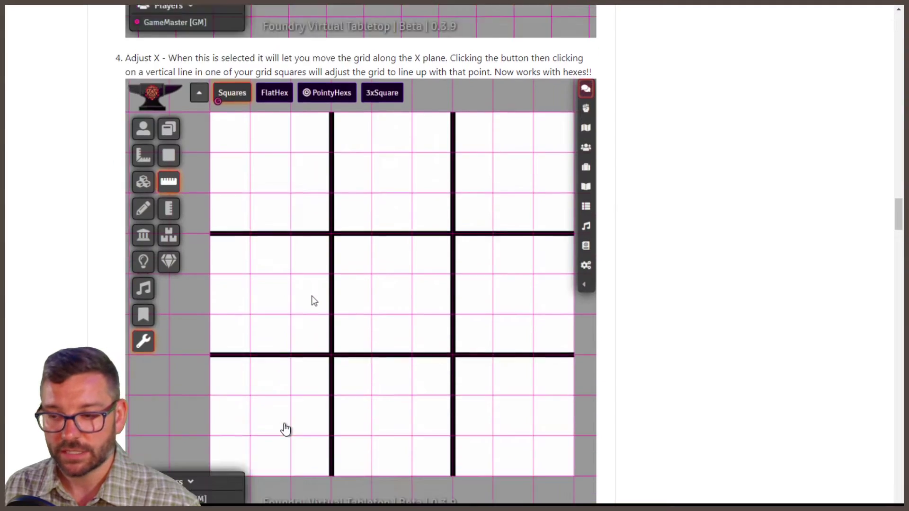
scroll(291, 429, "down", 8)
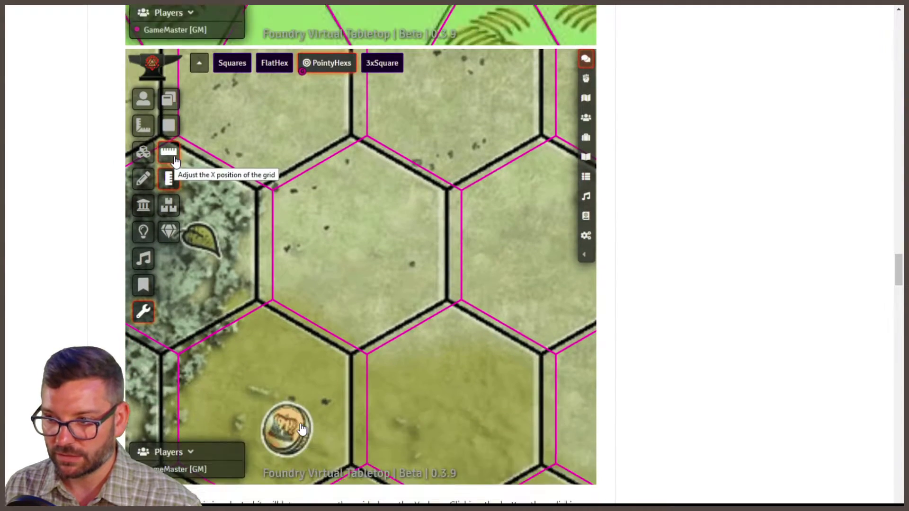
scroll(303, 431, "down", 8)
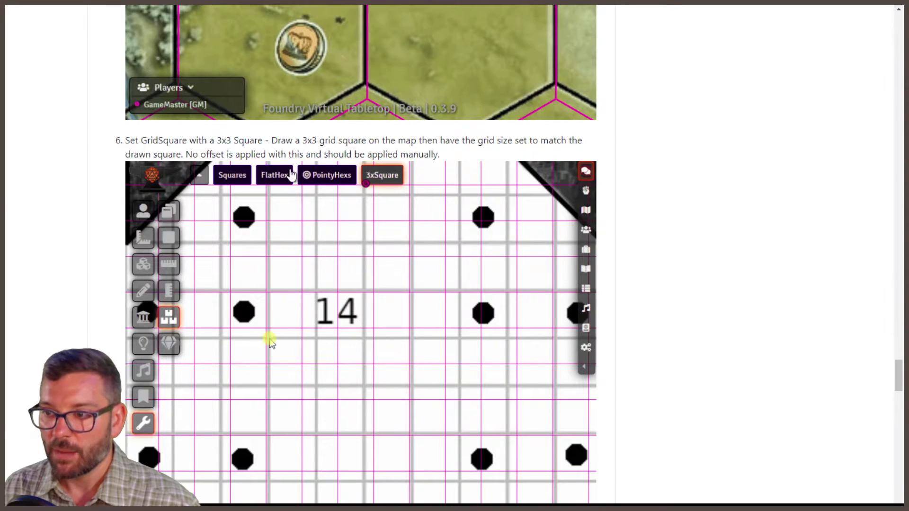
scroll(359, 255, "up", 10)
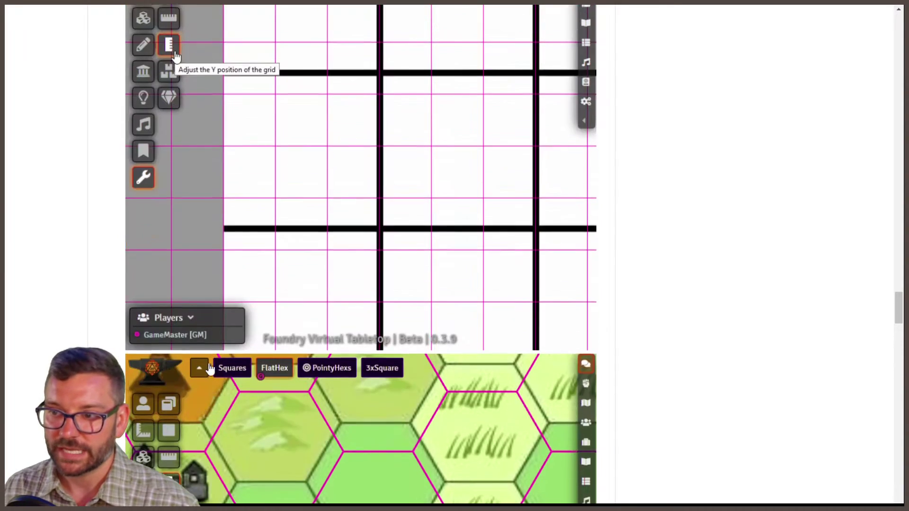
scroll(148, 256, "up", 8)
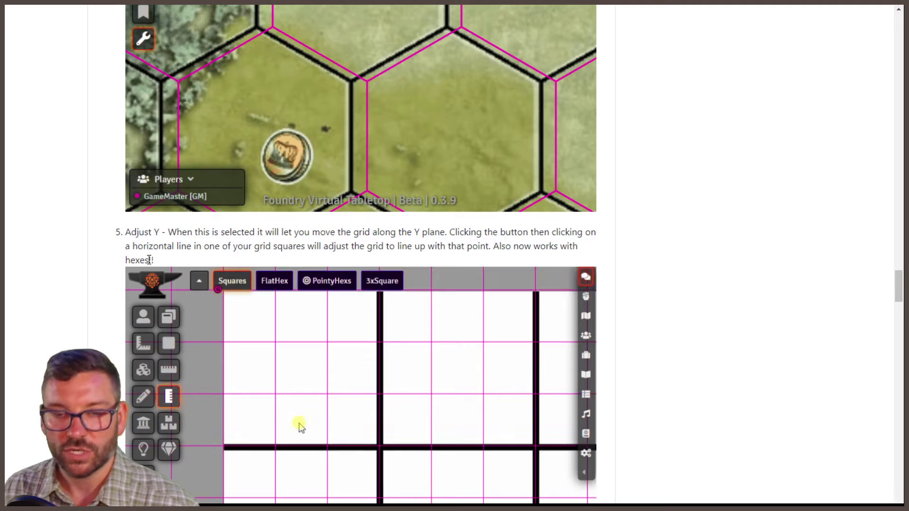
scroll(217, 377, "down", 13)
scroll(217, 377, "down", 17)
scroll(211, 386, "down", 2)
scroll(269, 199, "down", 15)
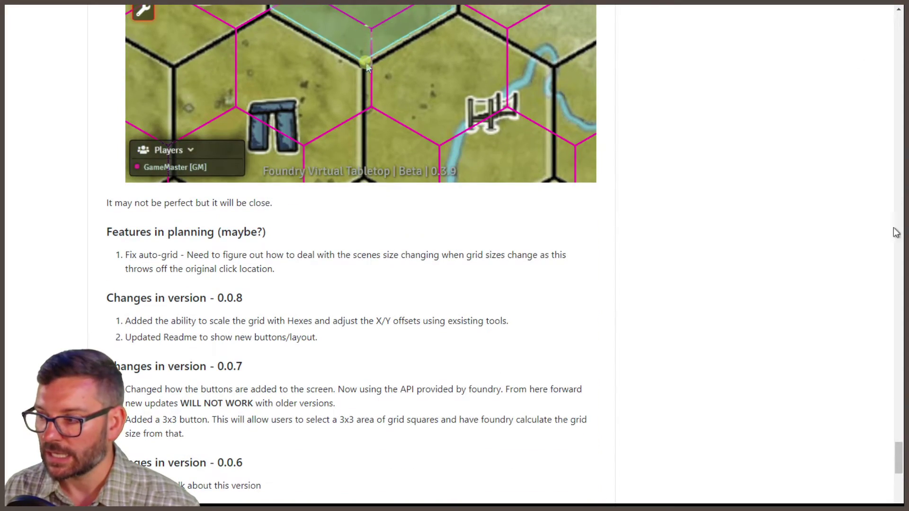
left_click_drag(898, 461, 898, 28)
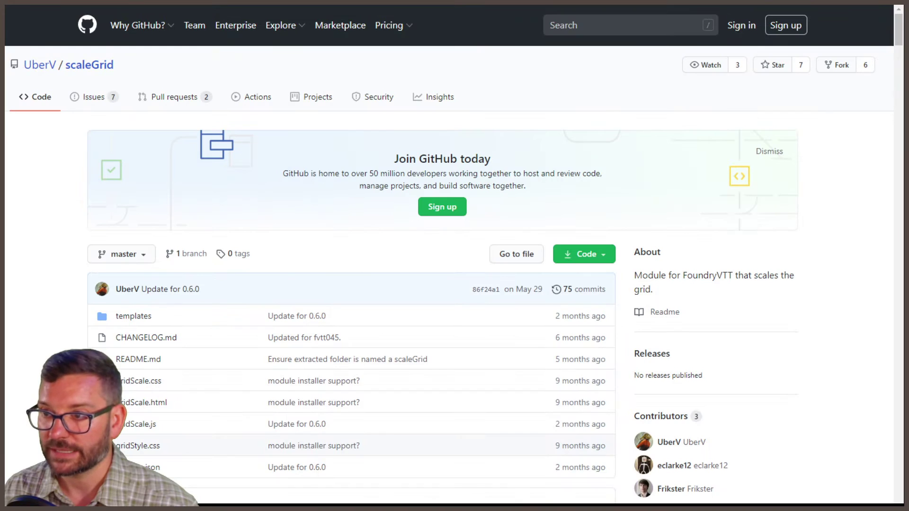
Switch back to Foundry Virtual Tabletop, close Module Management and show the list of scenes
key("alt+Tab")
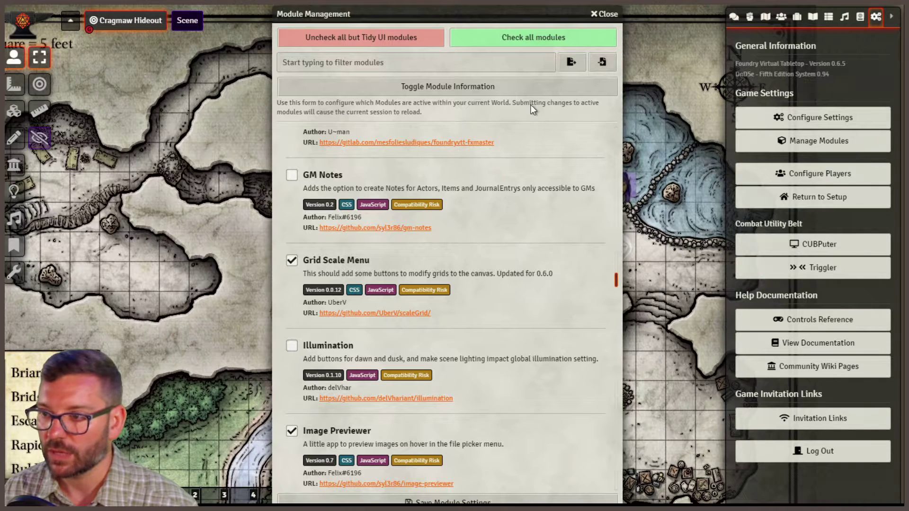
left_click(604, 15)
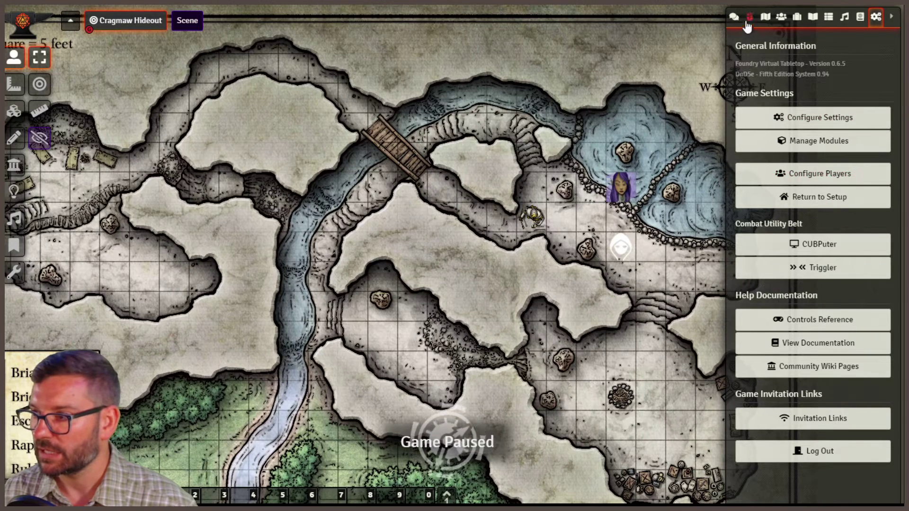
left_click(769, 20)
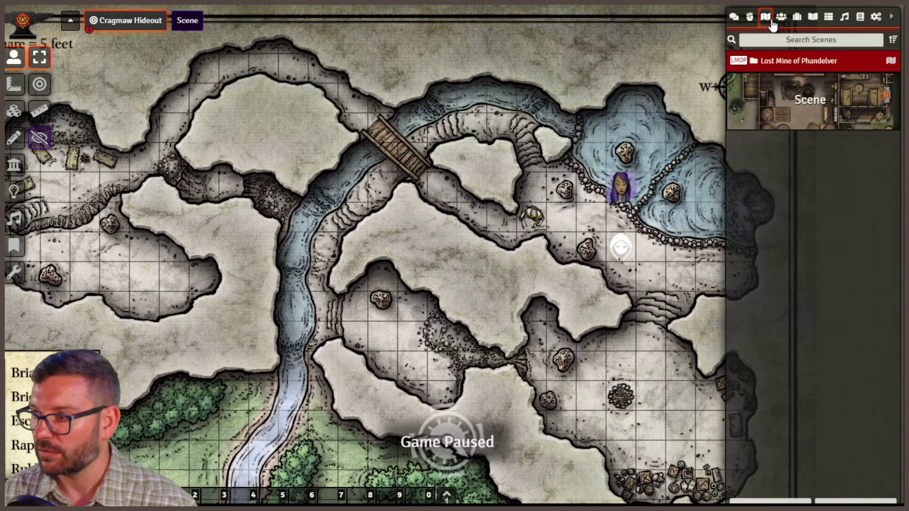
Close the existing scene's configuration without changes, activate that scene and create a new scene
left_click(793, 126)
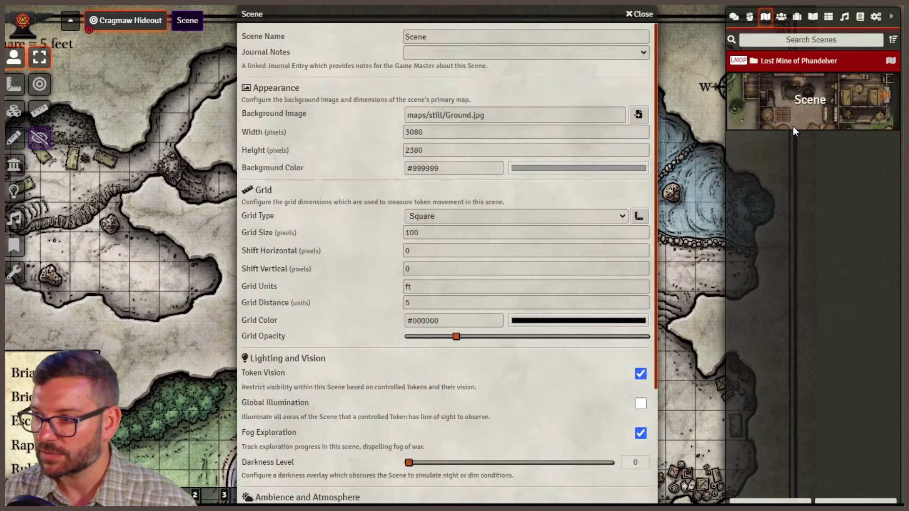
left_click(637, 16)
right_click(752, 88)
left_click(756, 140)
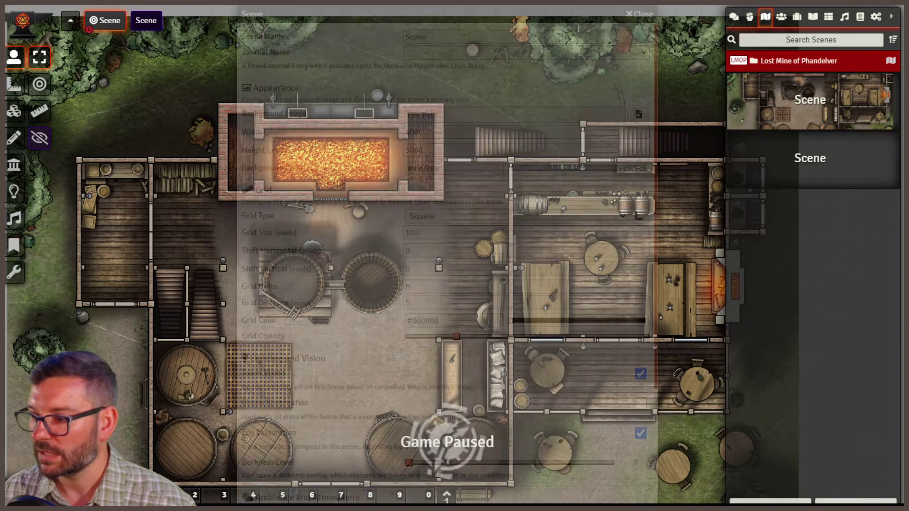
Give the new scene the background image maps/still/Blood_shrine_inactive.png, name it Grid Test and save its configuration
left_click(643, 118)
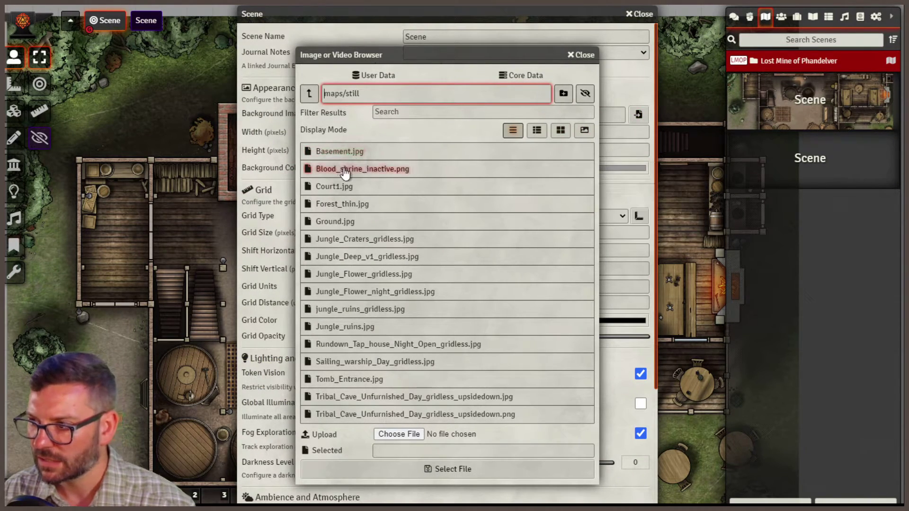
mouse_move(343, 178)
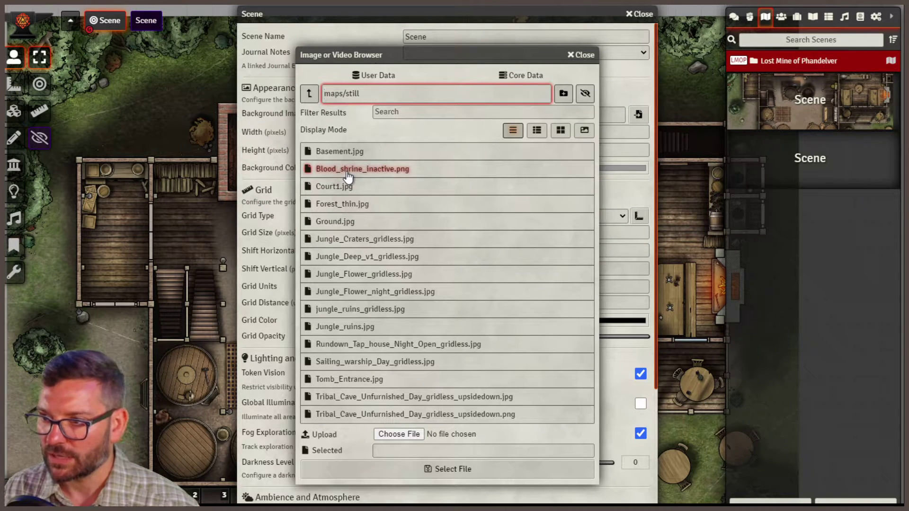
left_click(346, 175)
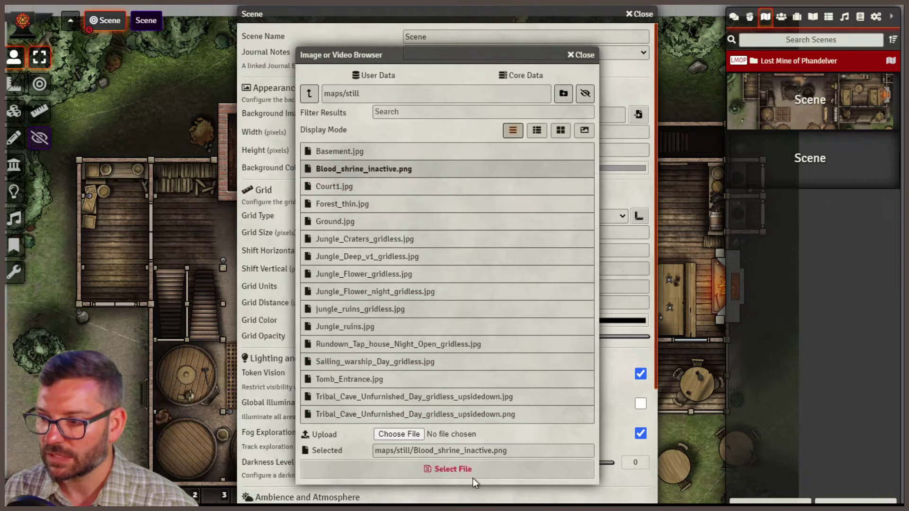
left_click(472, 474)
left_click(440, 40)
type("Grid Test")
scroll(473, 248, "down", 4)
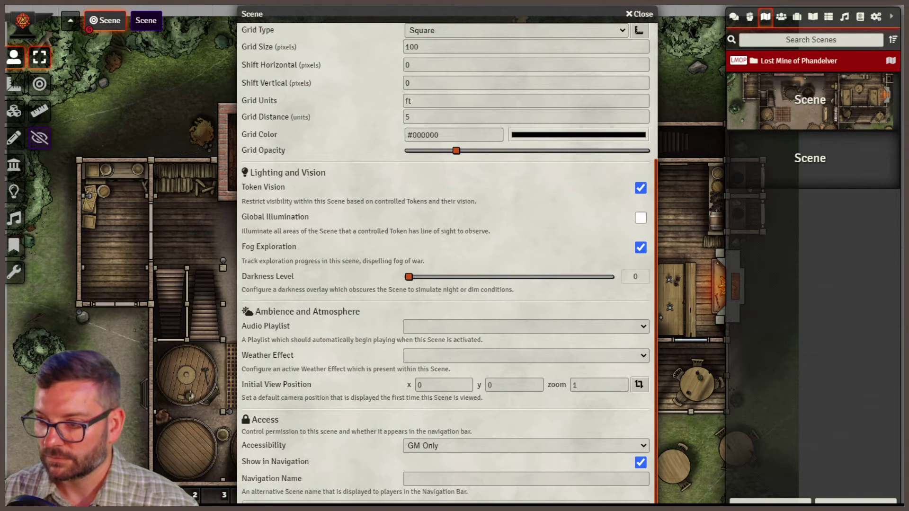
key("Return")
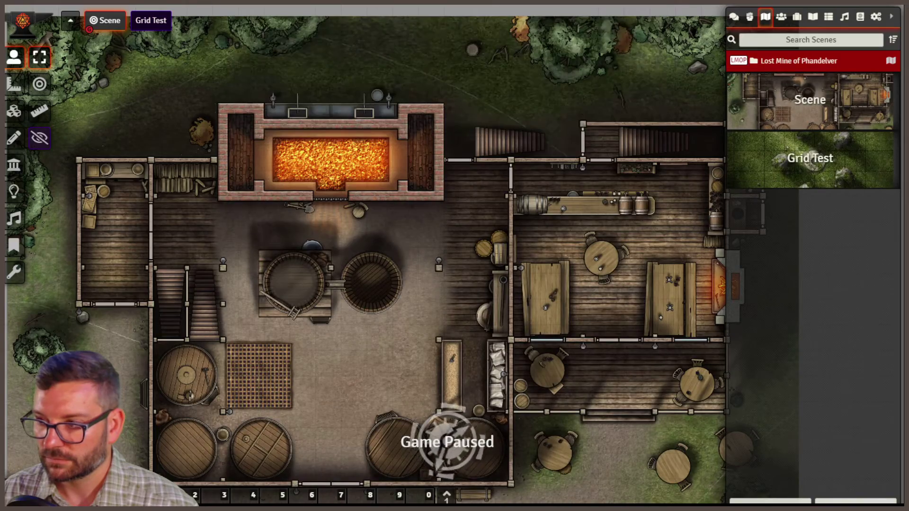
Activate the Grid Test scene and set its grid scale to 200 by drawing a 3x3 grid square on the map
right_click(784, 174)
left_click(779, 198)
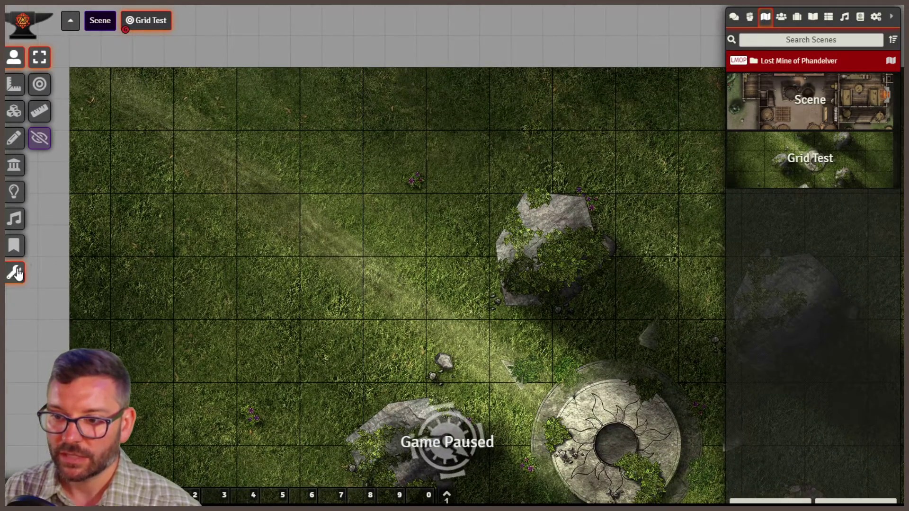
left_click(16, 273)
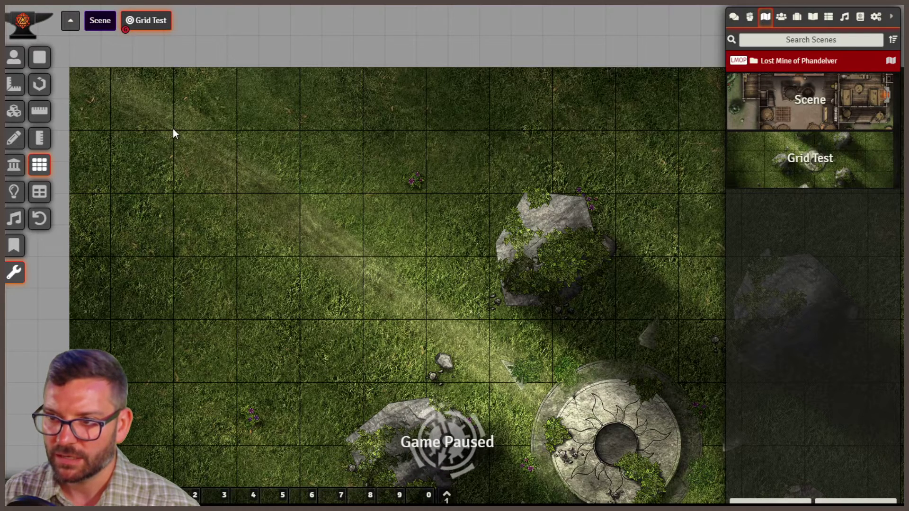
left_click_drag(173, 130, 363, 320)
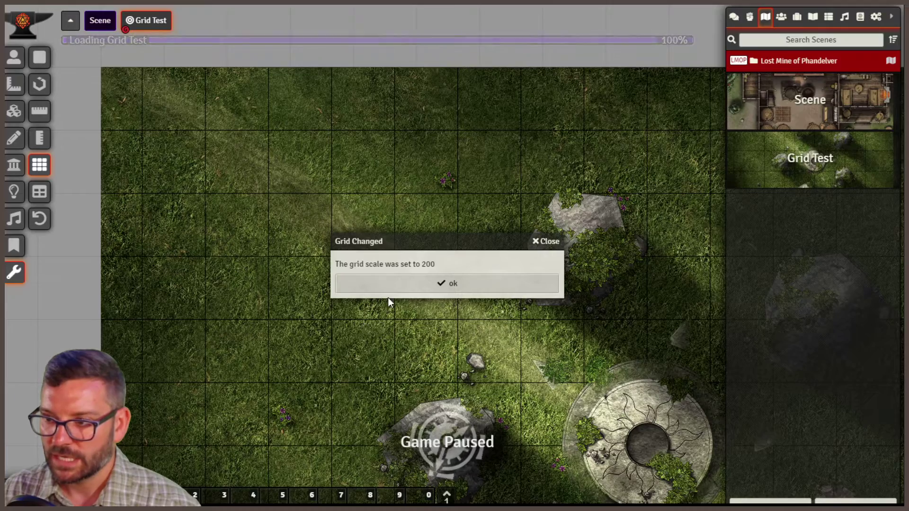
left_click(441, 287)
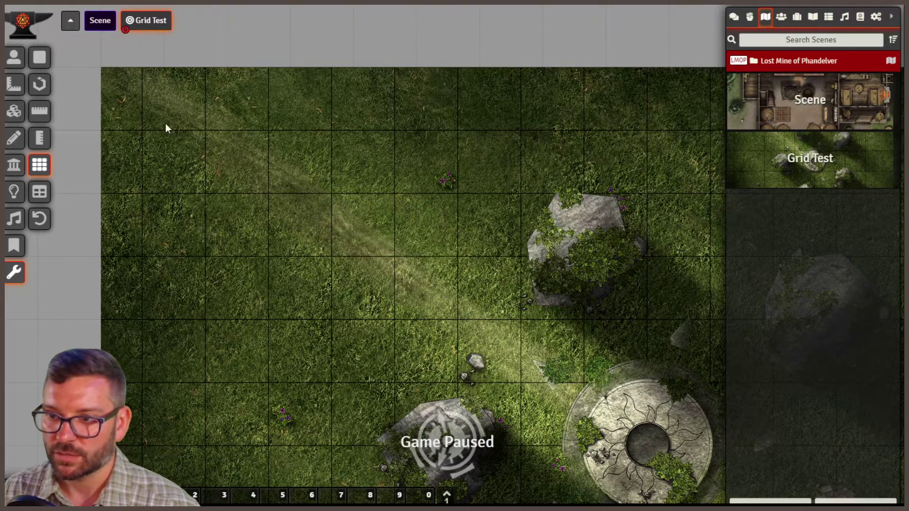
Adjust the X position of the Grid Test grid to an offset of -29 using the map's upper edge
left_click_drag(249, 70, 257, 227)
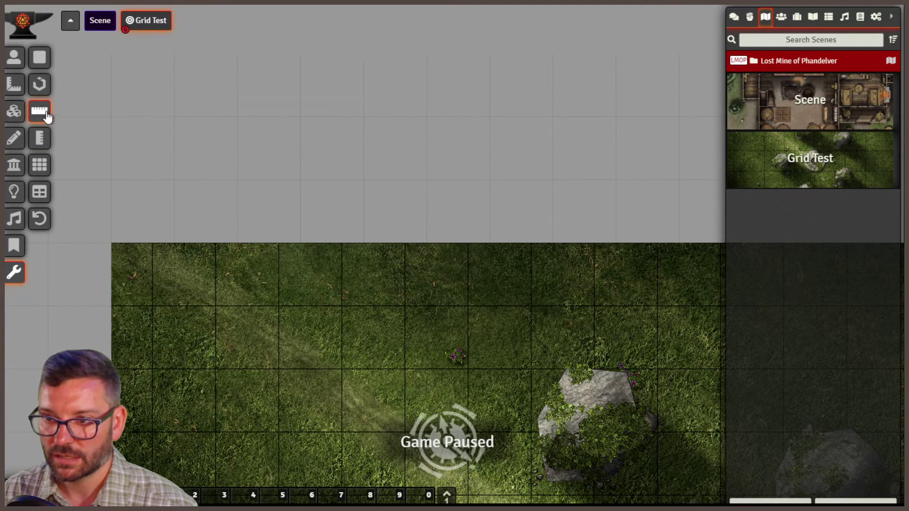
left_click(223, 240)
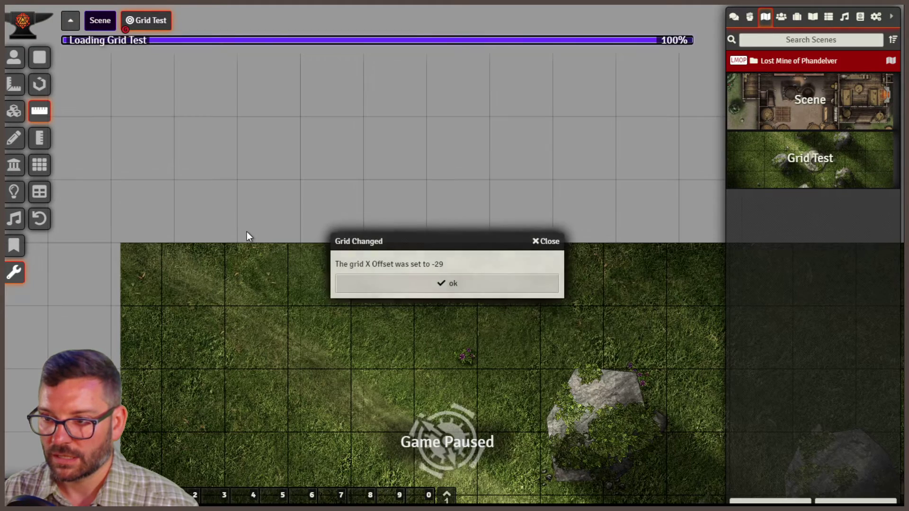
left_click(381, 282)
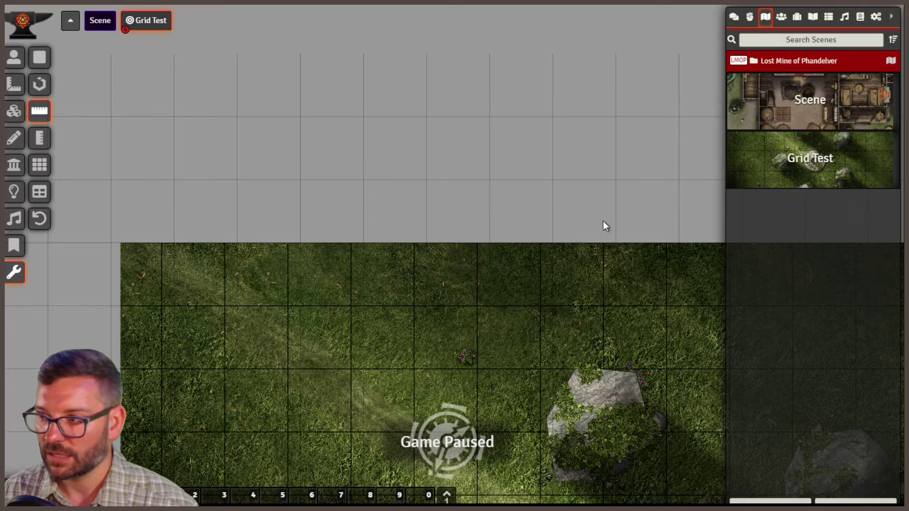
Change the horizontal grid shift in the Grid Test scene's configuration and save it
right_click(149, 26)
left_click(161, 42)
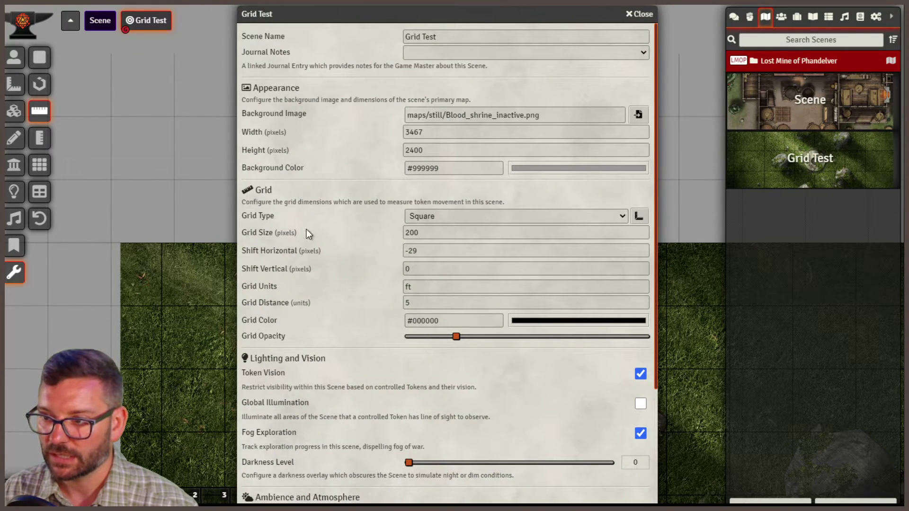
left_click(402, 251)
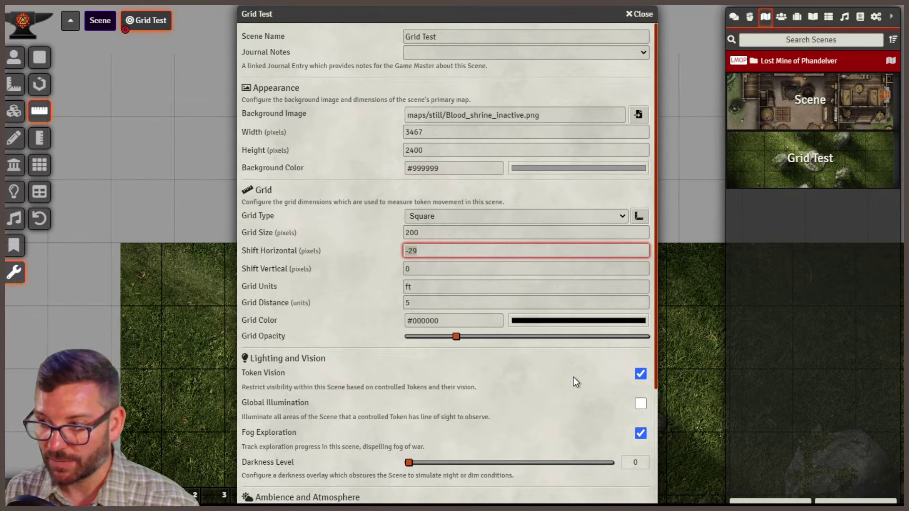
key("Return")
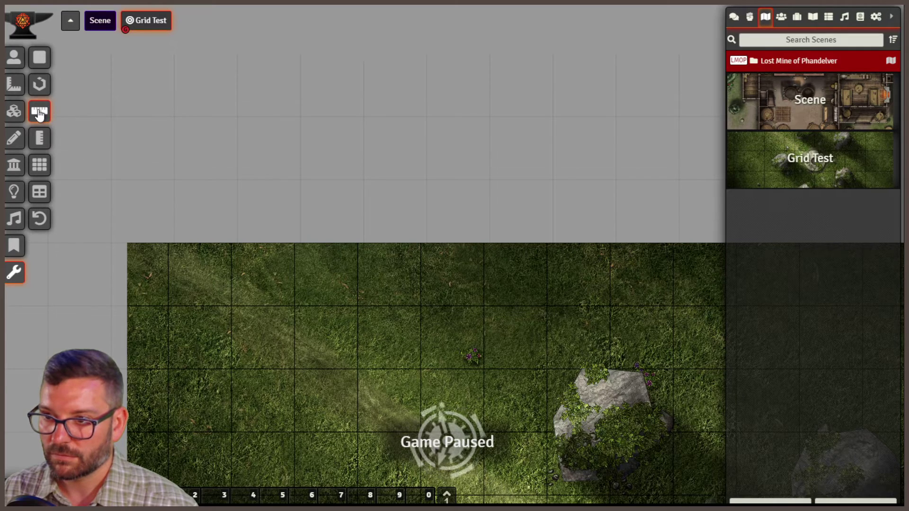
Adjust the Grid Test grid to an X offset of -10, and save a more negative horizontal shift in the scene's configuration
key("Left")
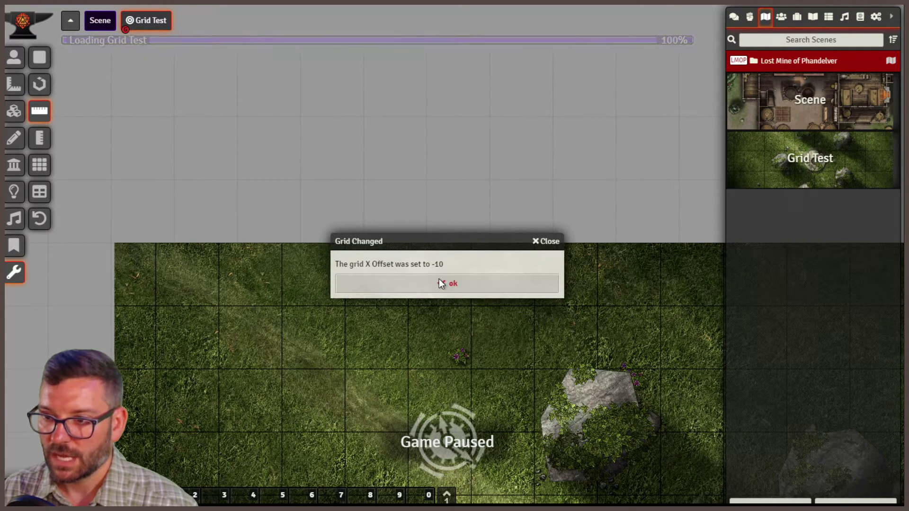
left_click(440, 283)
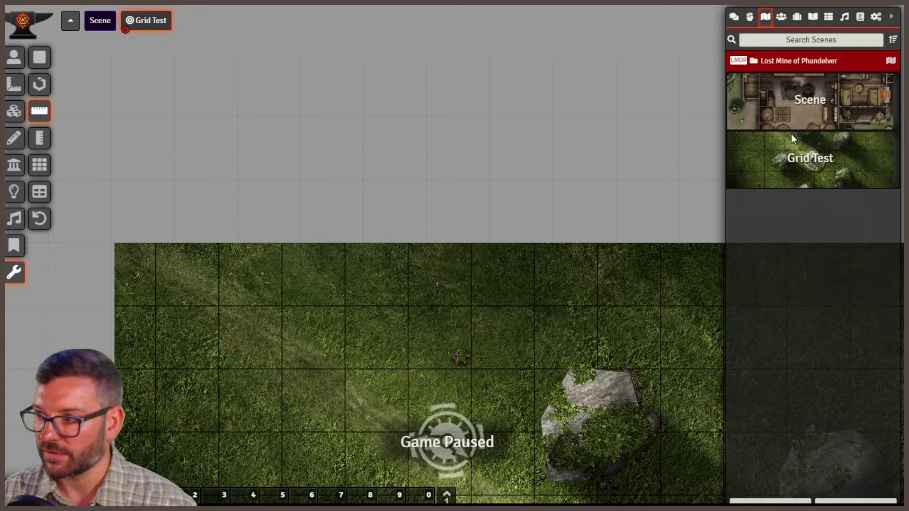
right_click(790, 169)
left_click(762, 204)
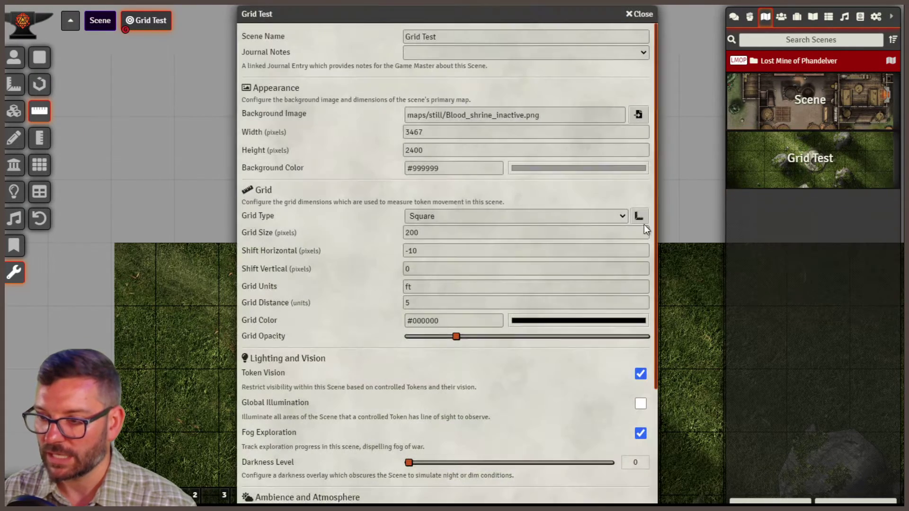
left_click(441, 250)
type("-50")
key("Return")
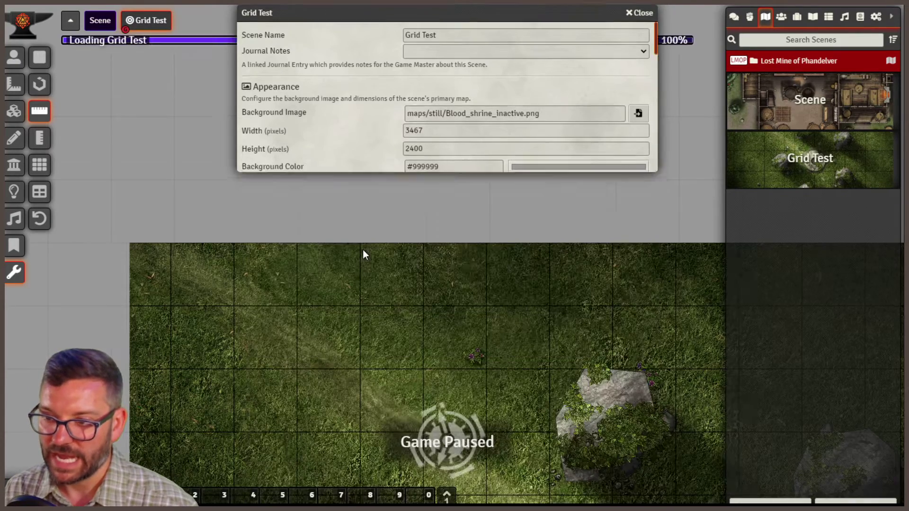
Set the Grid Test scene's horizontal grid shift to -60 pixels and save the configuration
right_click(793, 144)
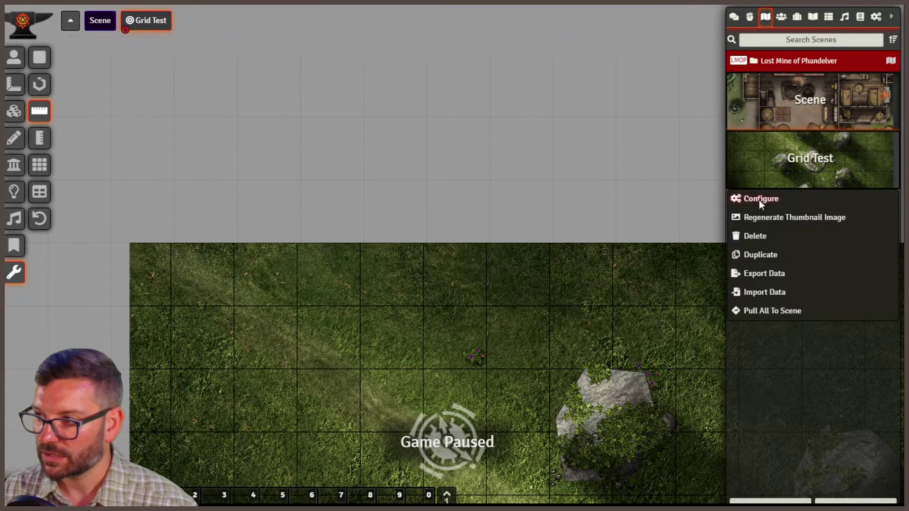
left_click(754, 206)
left_click(442, 249)
key("BackSpace")
key("BackSpace")
type("60")
key("Return")
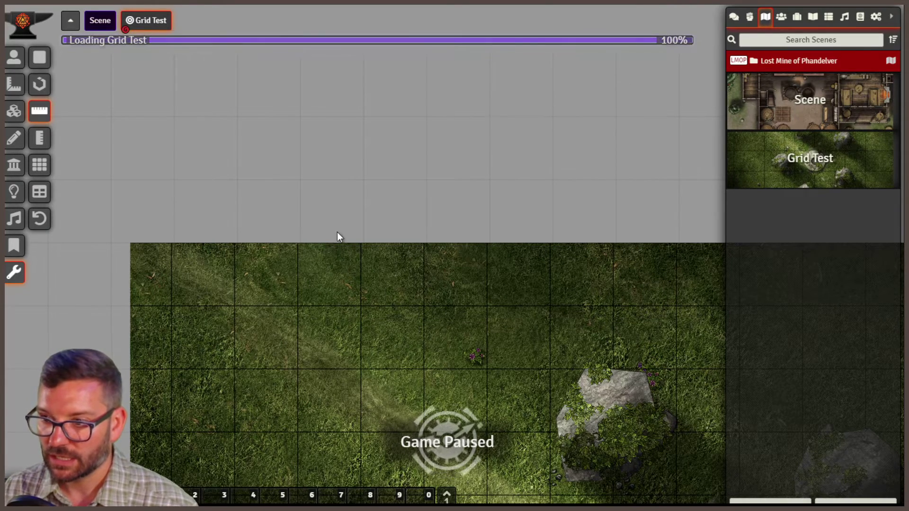
Change the Grid Test scene's horizontal grid shift to -62 pixels and save it
right_click(798, 163)
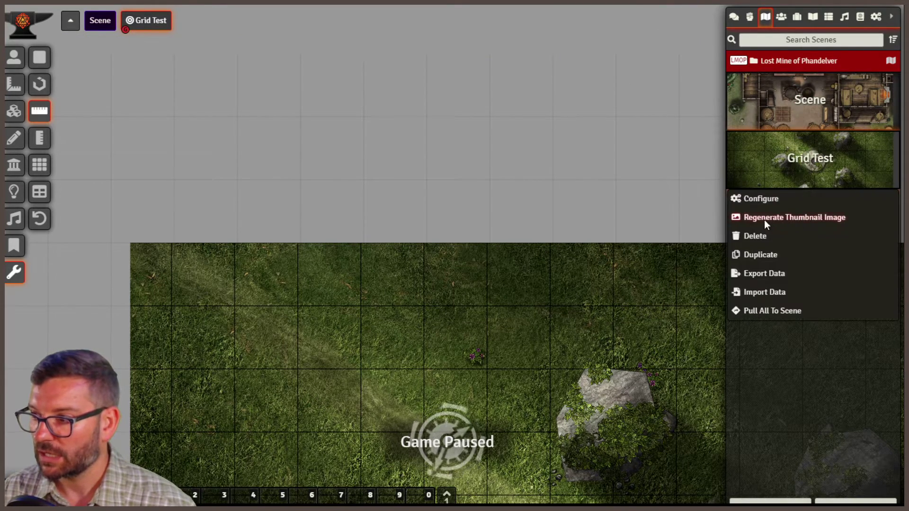
left_click(751, 193)
left_click(425, 250)
key("BackSpace")
key("BackSpace")
key("BackSpace")
type("-65")
key("Return")
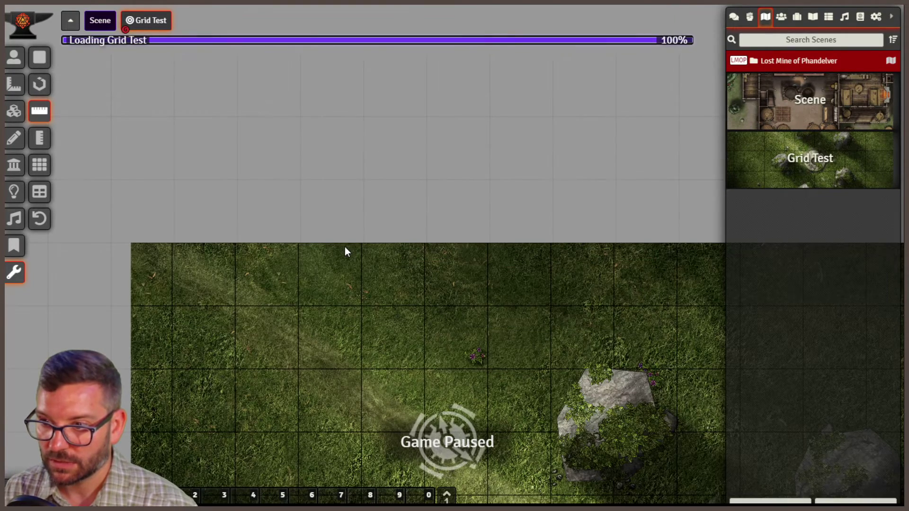
Change the Grid Test scene's horizontal grid shift to -65 pixels and save it
right_click(776, 155)
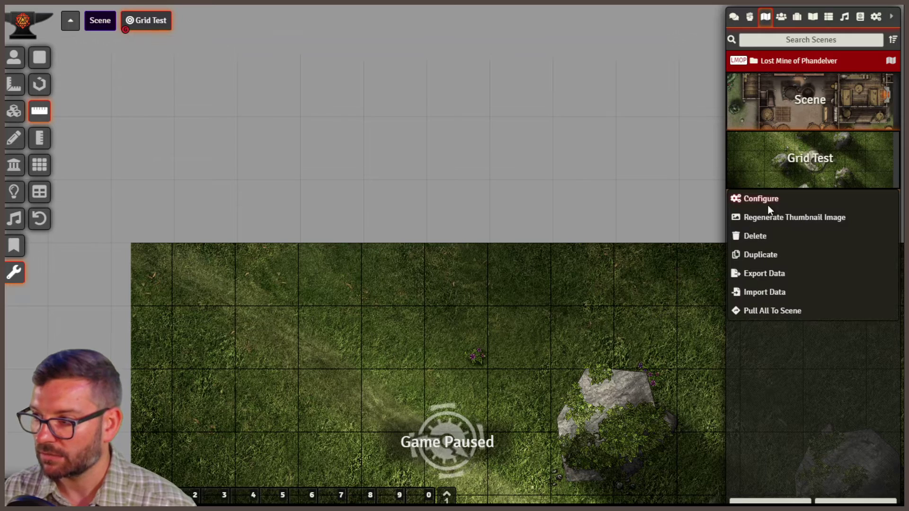
left_click(769, 206)
left_click(544, 232)
left_click(409, 251)
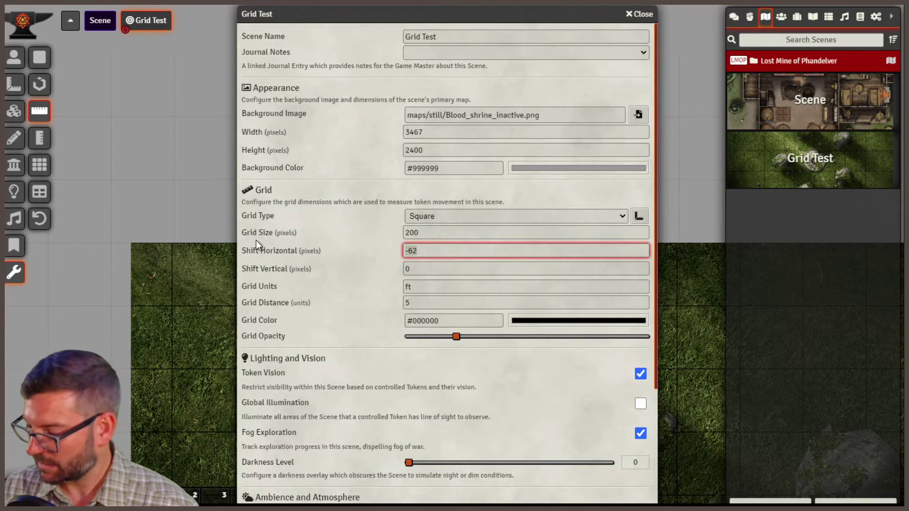
type("65")
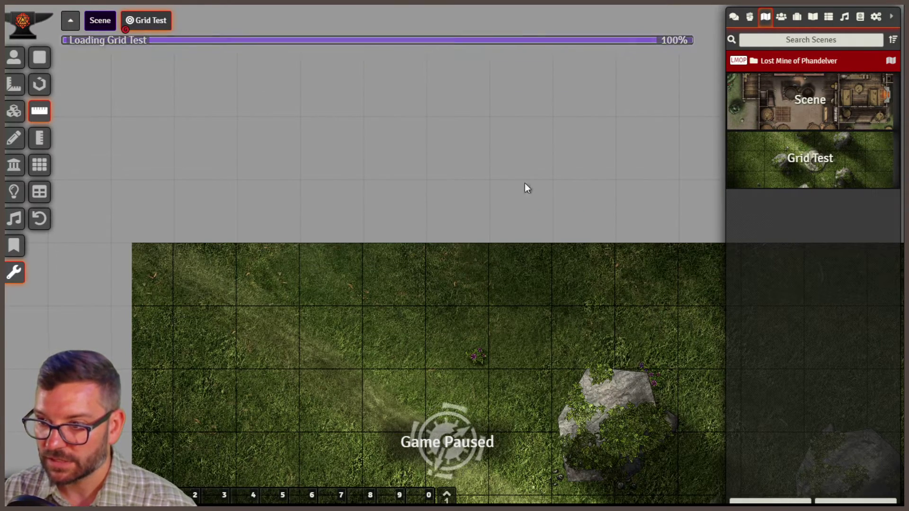
Configure Grid Test with a grid size of 200 pixels and a slightly more negative horizontal shift, and save
right_click(779, 164)
left_click(765, 202)
double_click(443, 232)
type("200")
key("Tab")
type("-10")
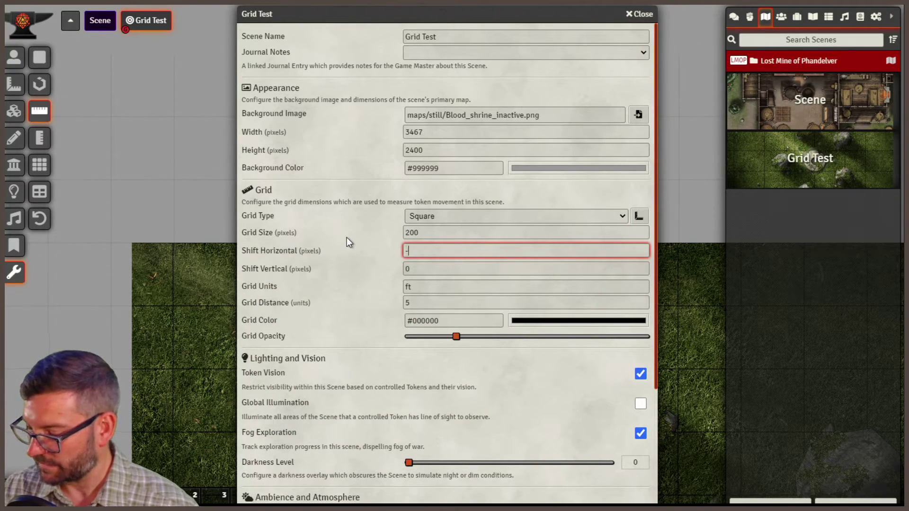
key("Return")
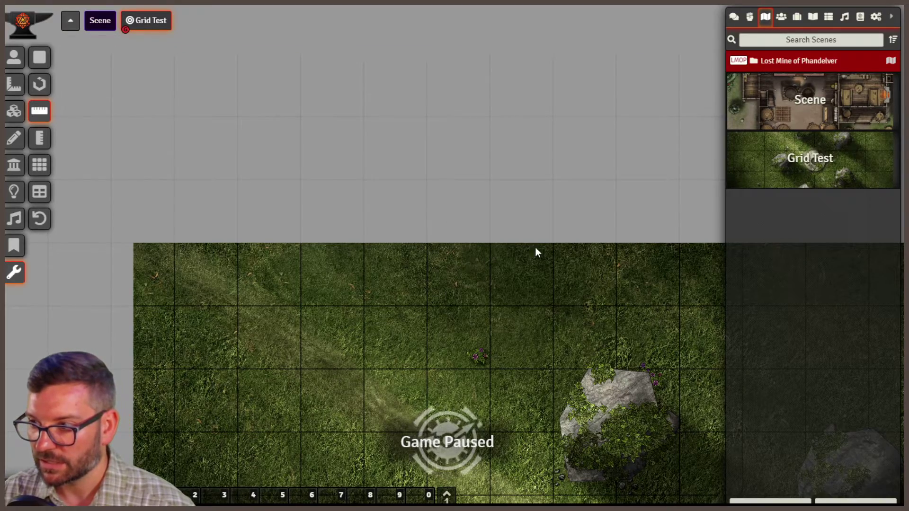
Place a token of the third character in the D&D Beyond Import folder on the map just above the stone ring
left_click_drag(565, 190, 440, 17)
scroll(445, 293, "down", 5)
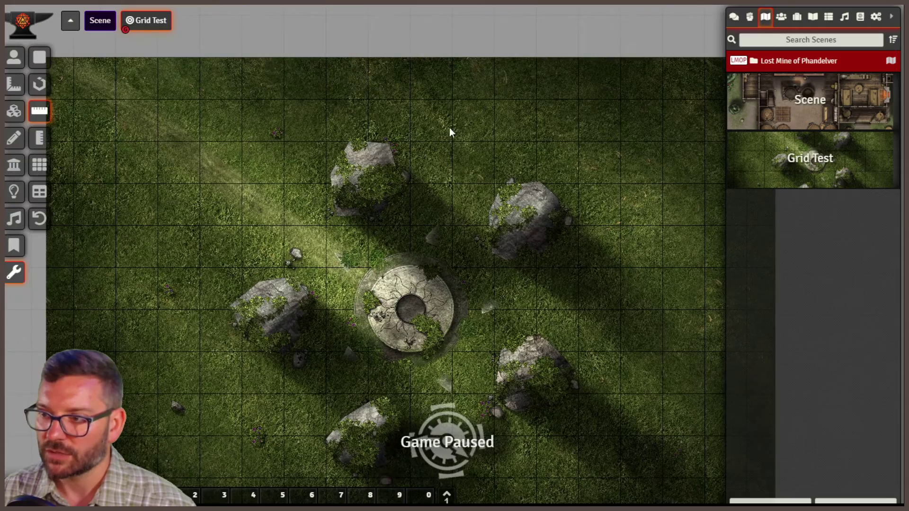
left_click(781, 17)
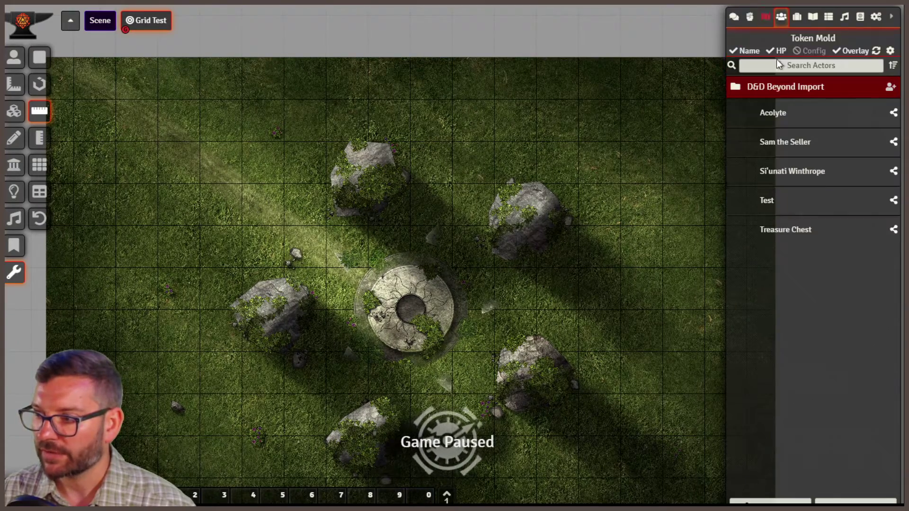
left_click_drag(781, 173, 387, 249)
left_click(458, 345)
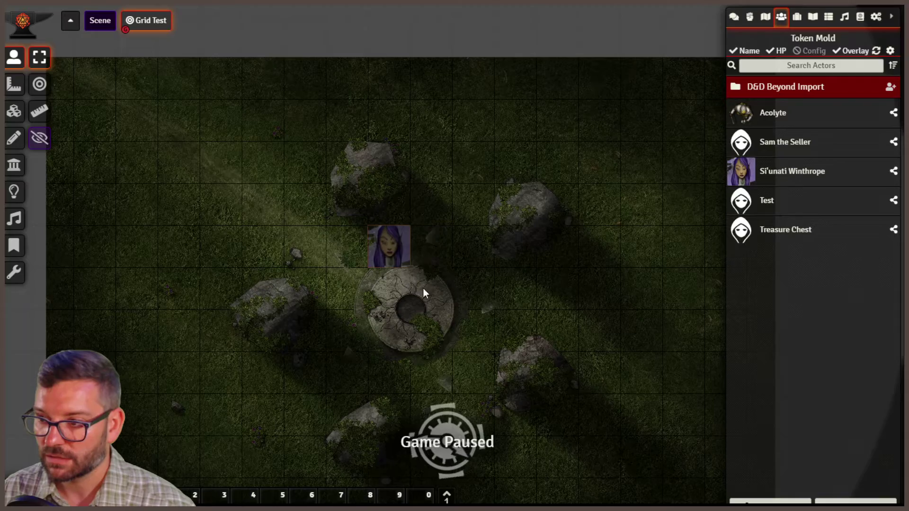
left_click(441, 312)
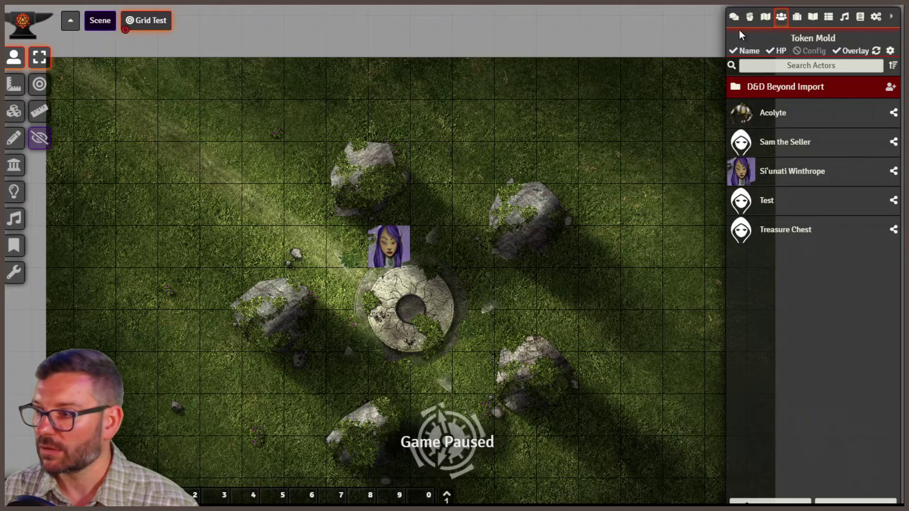
Open the module management list and look through the installed modules past Everybody Look for the next enabled one
left_click(765, 17)
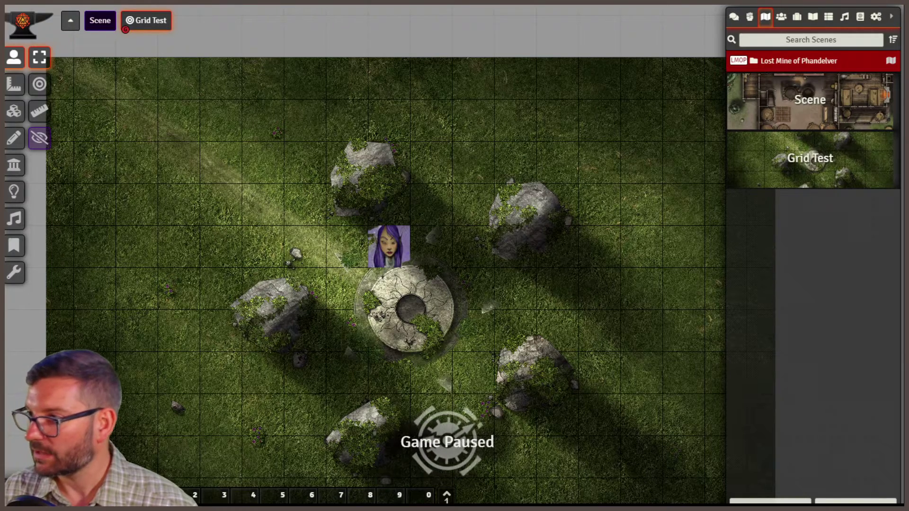
left_click(874, 18)
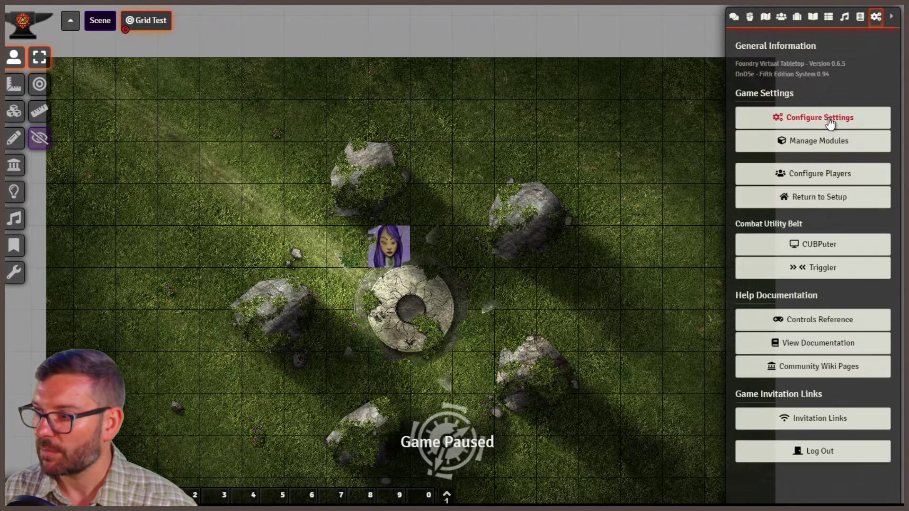
left_click(815, 145)
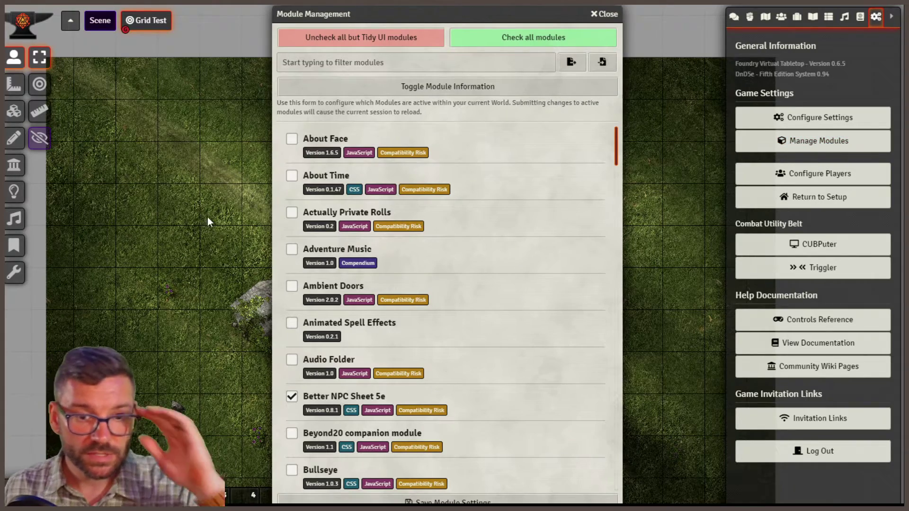
scroll(378, 235, "down", 8)
scroll(385, 239, "down", 5)
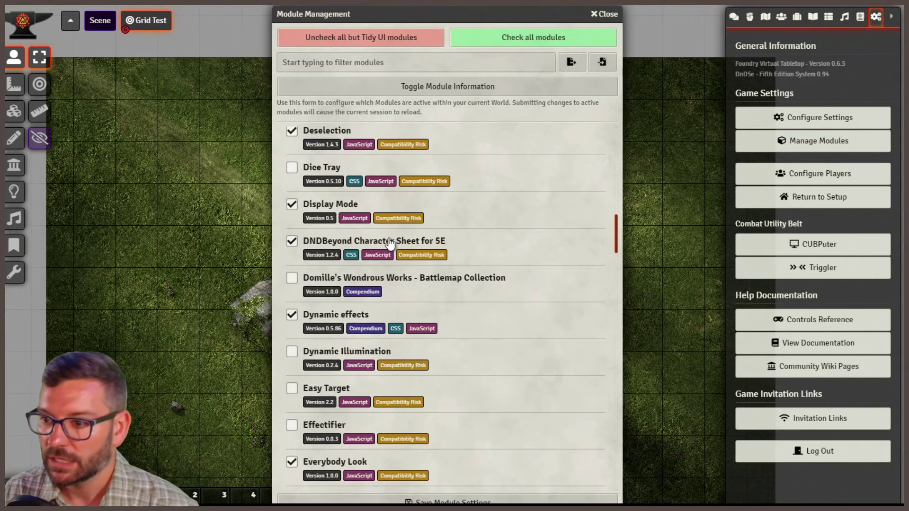
scroll(389, 242, "down", 5)
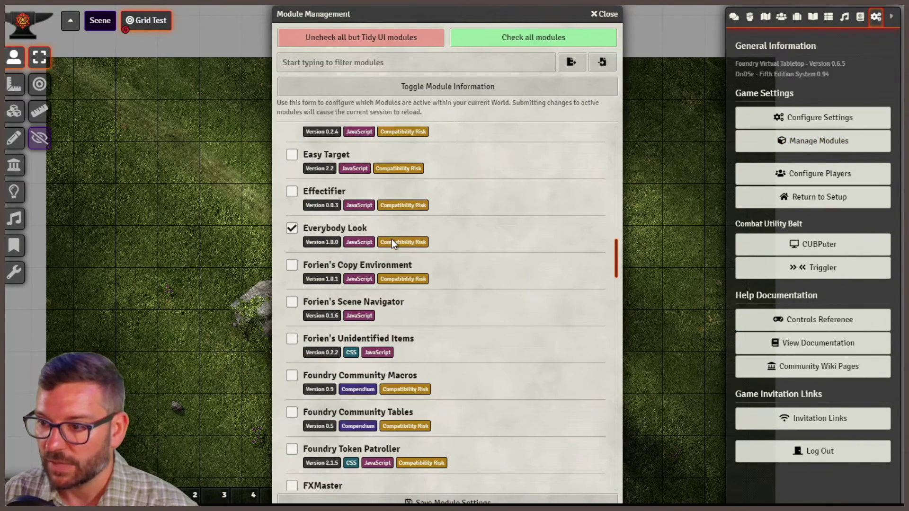
scroll(391, 239, "down", 5)
scroll(391, 270, "down", 5)
Show the module information, read the descriptions from Grid Scale Menu to Image Previewer and close the module list
left_click(464, 87)
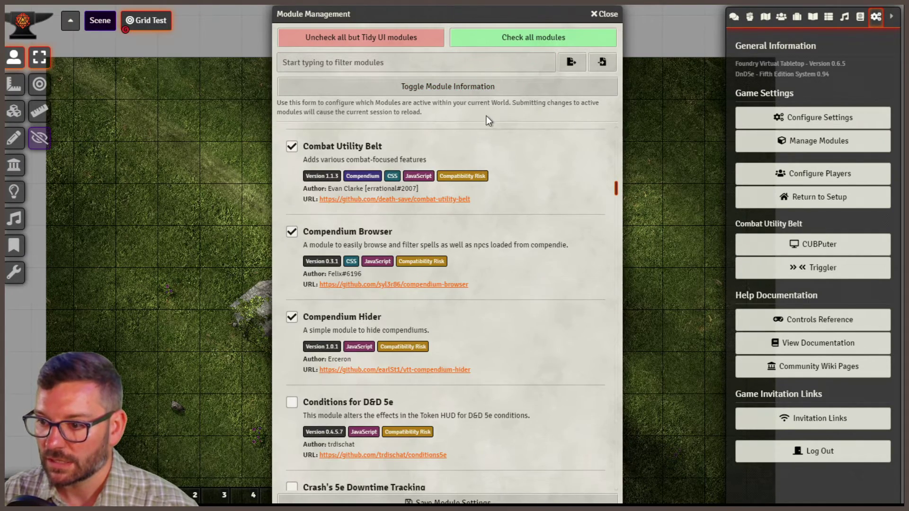
scroll(502, 352, "down", 10)
scroll(497, 391, "down", 20)
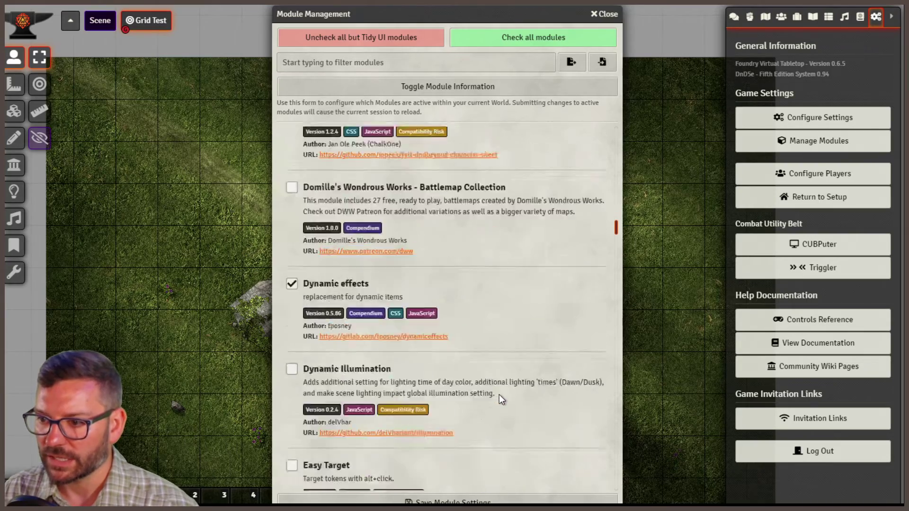
scroll(501, 399, "down", 12)
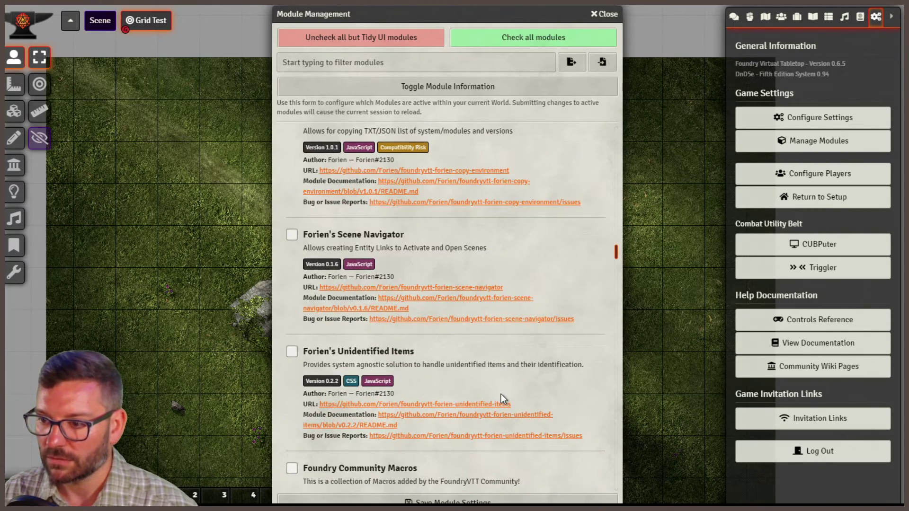
scroll(503, 399, "down", 15)
scroll(502, 396, "down", 20)
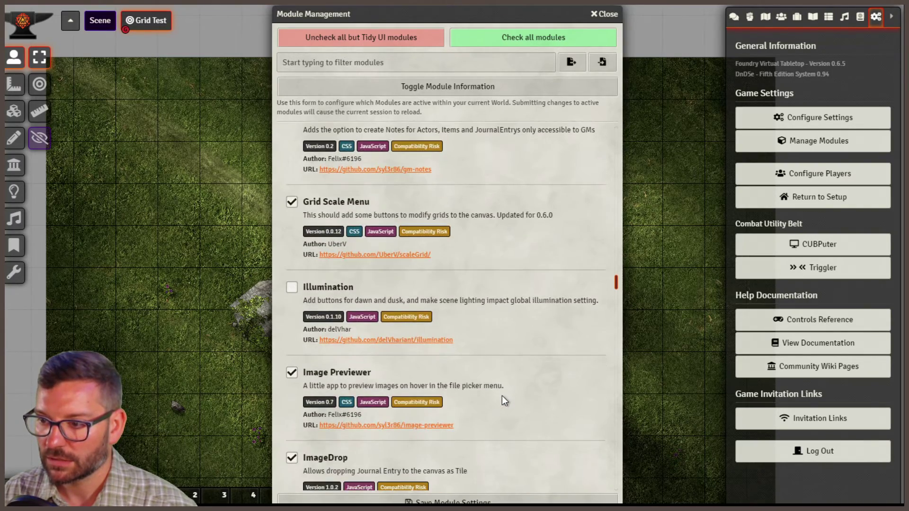
scroll(505, 400, "down", 5)
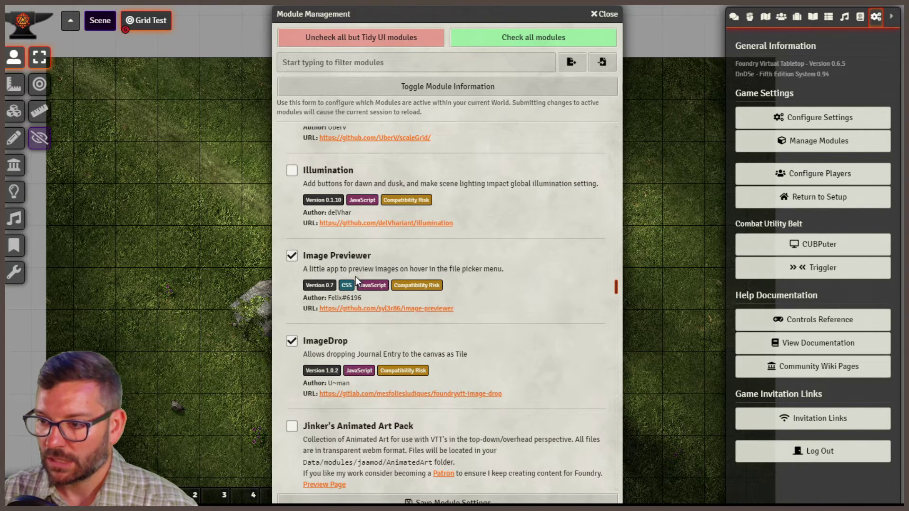
left_click(615, 19)
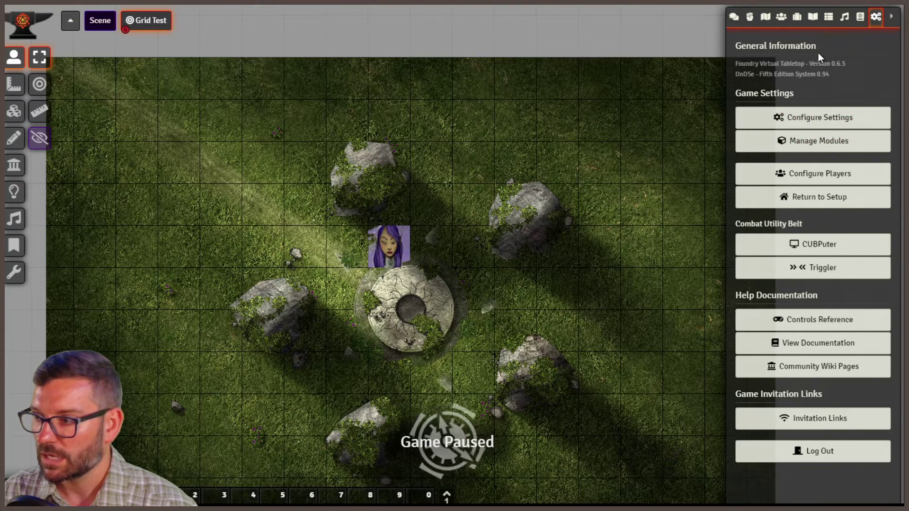
Open Scene's configuration, preview the background image files in maps/still from Court1.jpg to Tomb_Entrance.jpg, and close both windows without choosing one
left_click(767, 19)
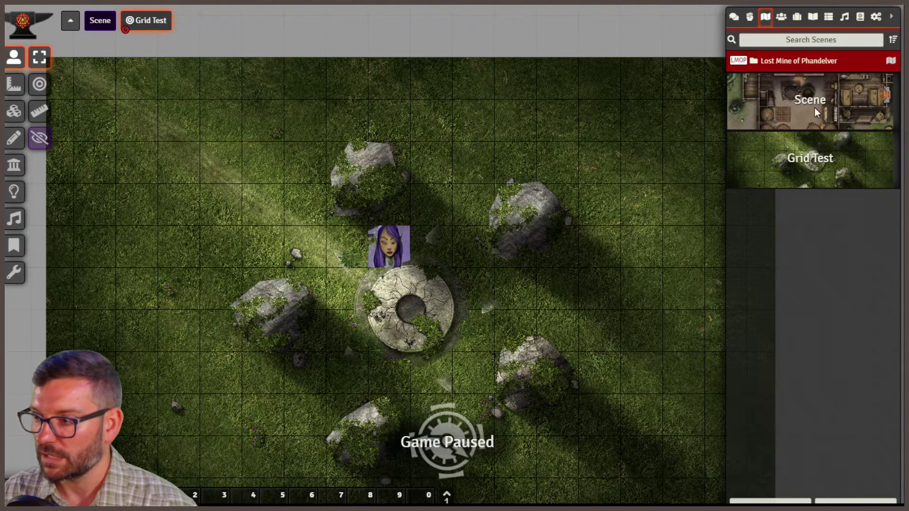
left_click(800, 156)
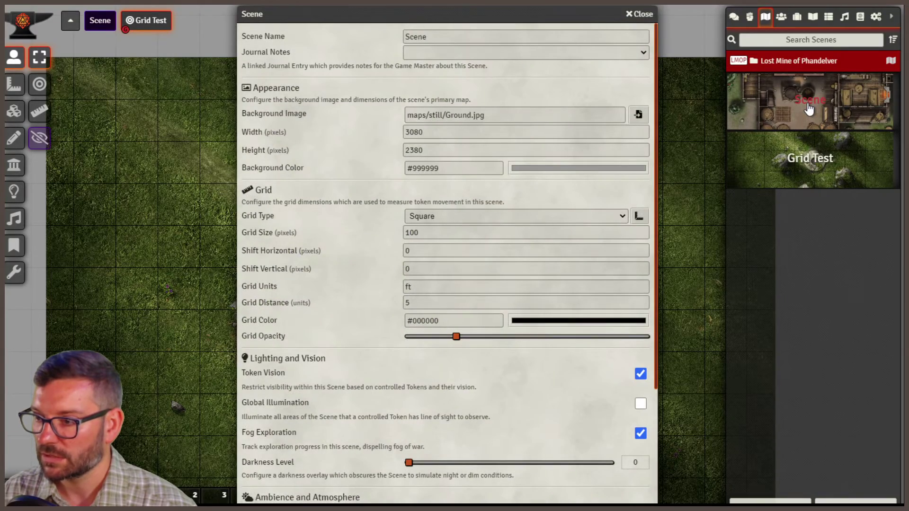
left_click(638, 115)
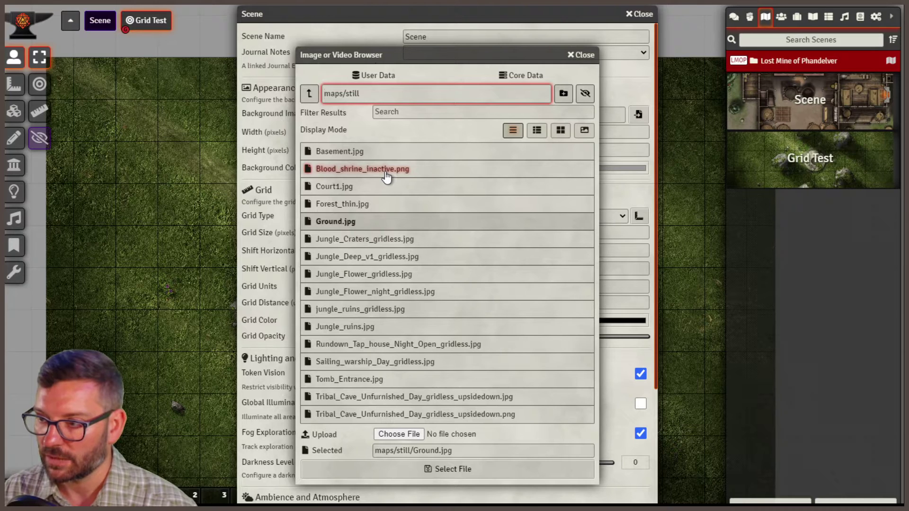
mouse_move(387, 193)
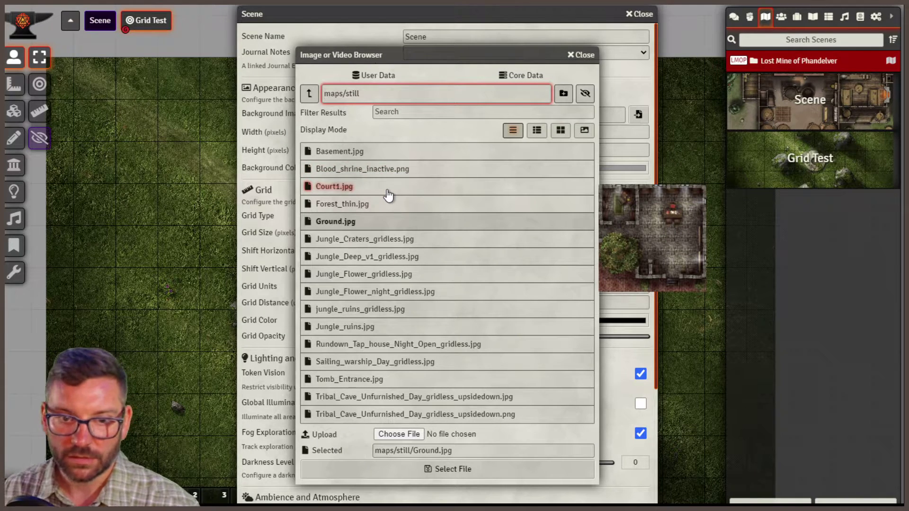
mouse_move(375, 211)
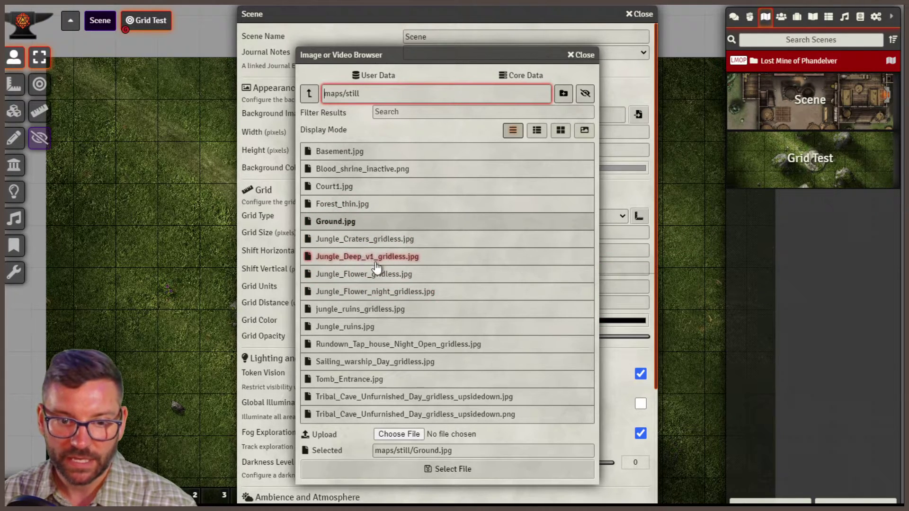
mouse_move(400, 262)
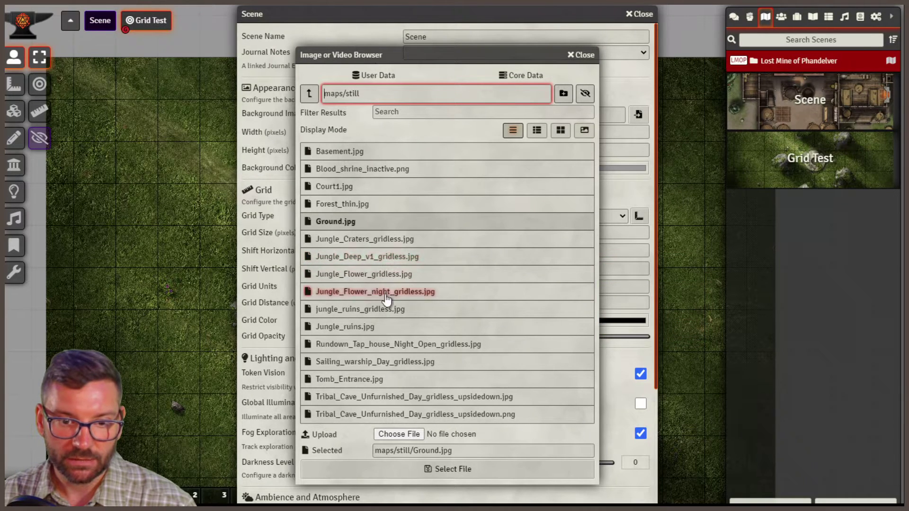
mouse_move(339, 331)
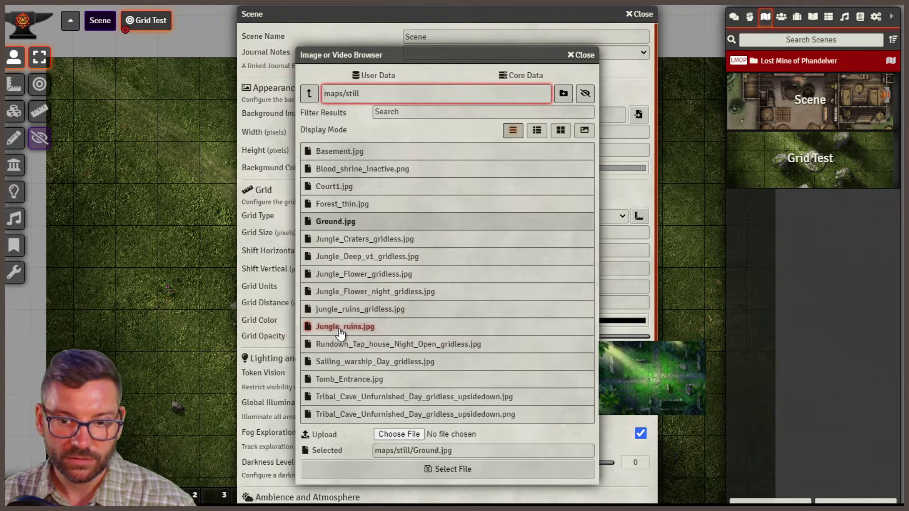
mouse_move(490, 349)
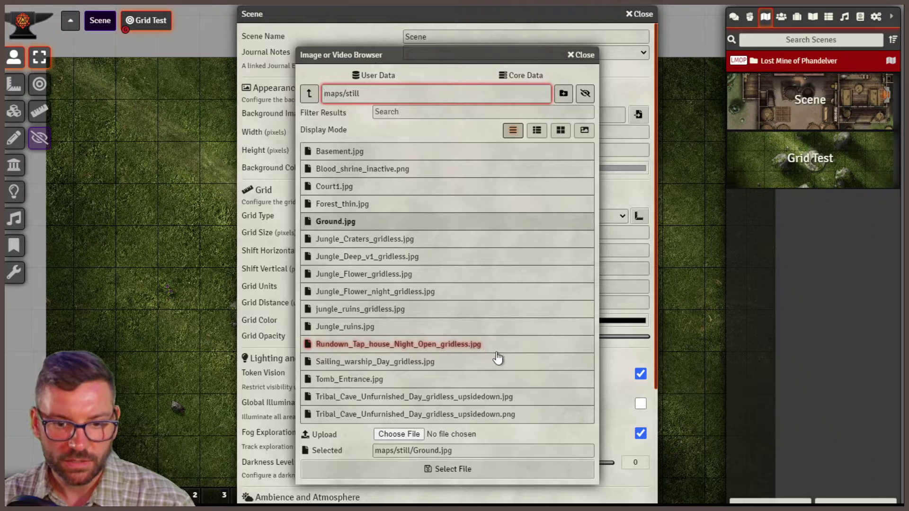
mouse_move(340, 382)
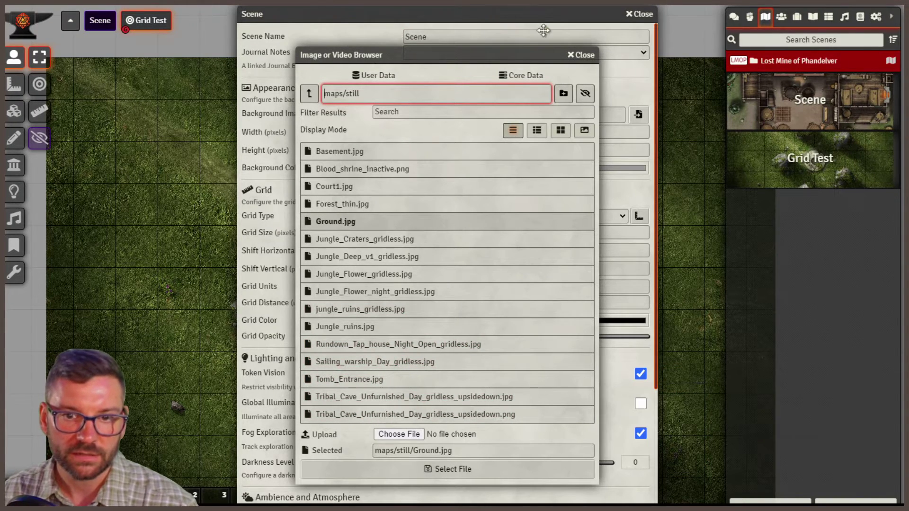
left_click(581, 55)
left_click(639, 14)
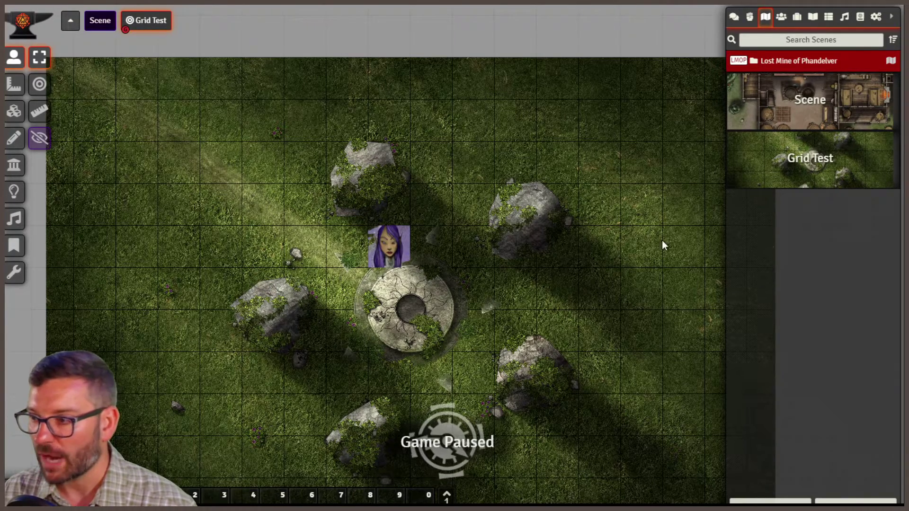
Open the game settings and look through the list of modules that have their own settings
left_click(875, 17)
left_click(811, 125)
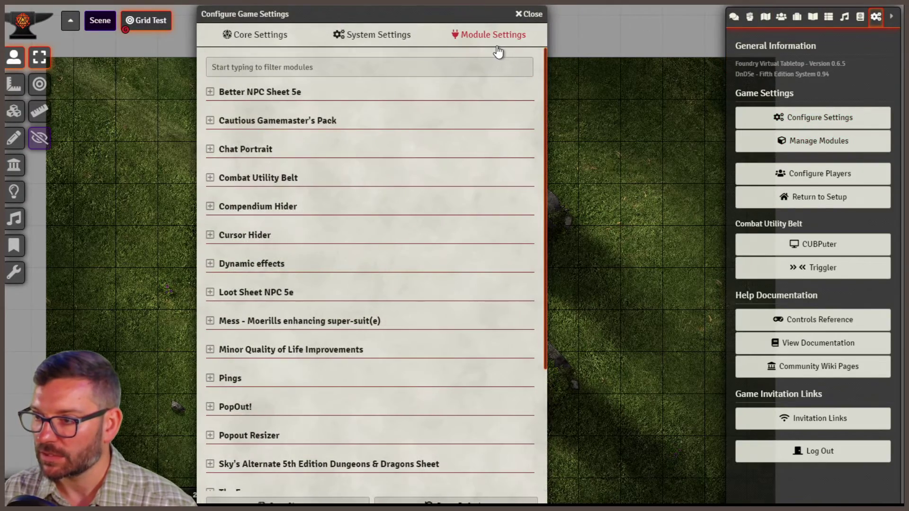
scroll(336, 359, "down", 4)
scroll(339, 361, "up", 4)
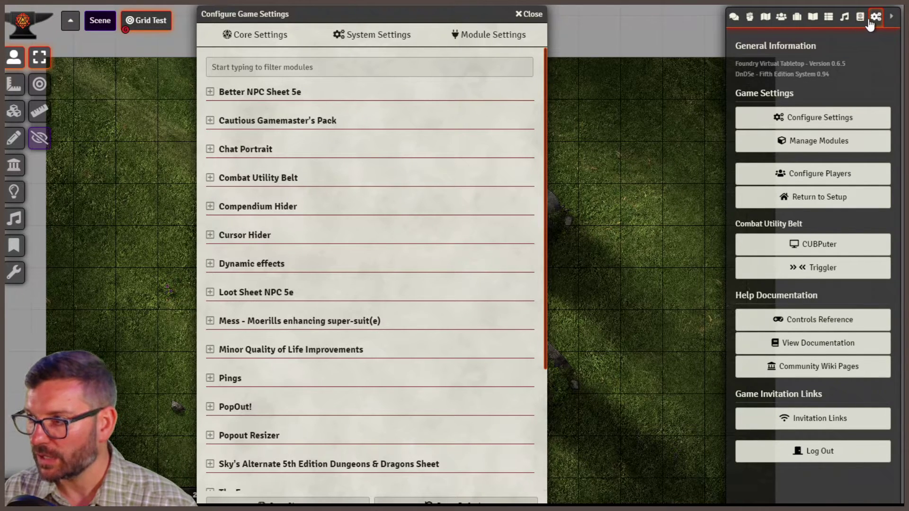
Open the module management list, show the module information and read the ImageDrop description
left_click(819, 140)
scroll(410, 350, "down", 5)
scroll(413, 347, "down", 15)
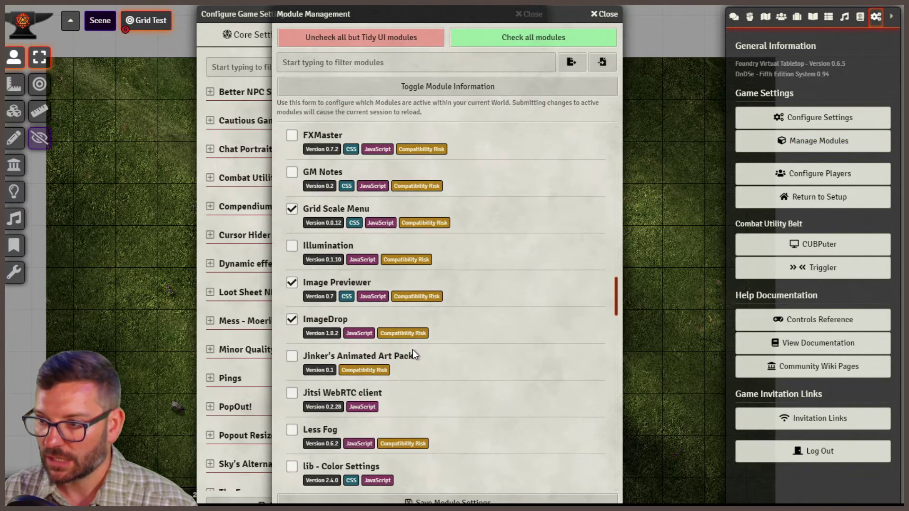
left_click(428, 85)
scroll(444, 365, "down", 10)
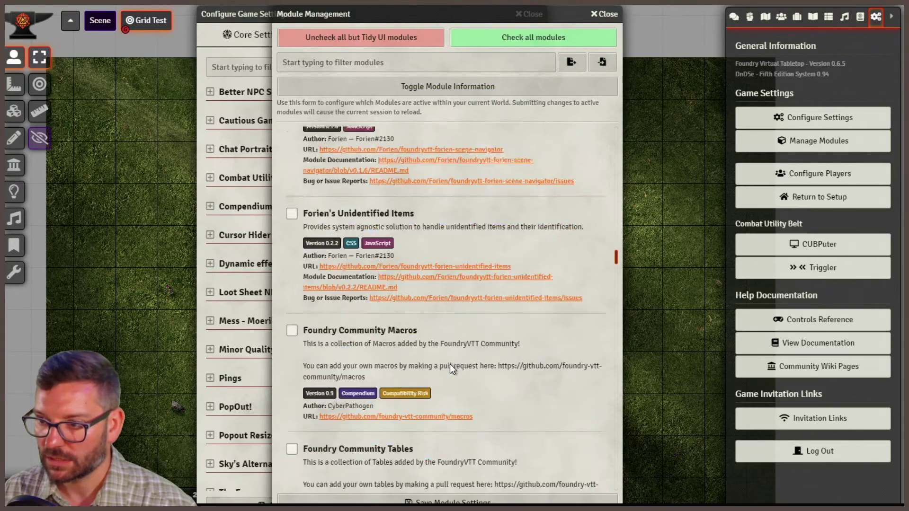
scroll(449, 365, "down", 10)
scroll(448, 367, "down", 5)
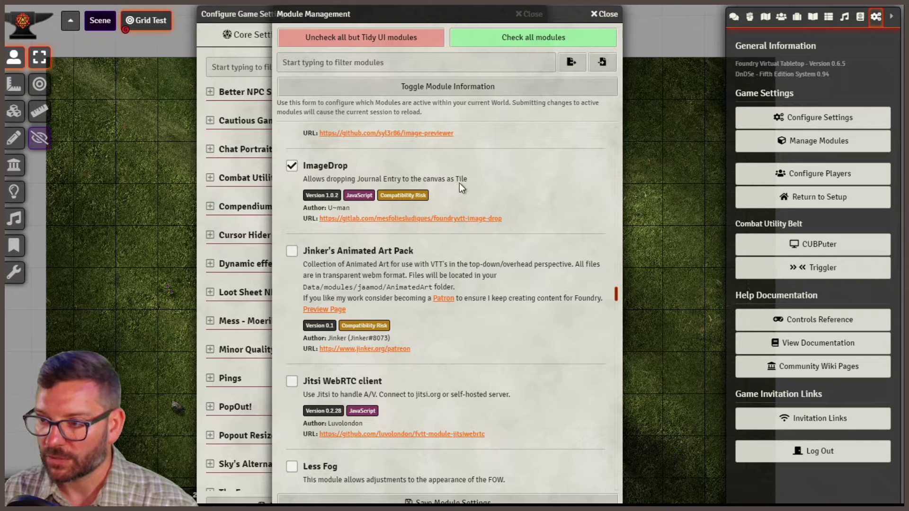
Open ImageDrop's GitLab project page, read its README and return to the module list
left_click(419, 218)
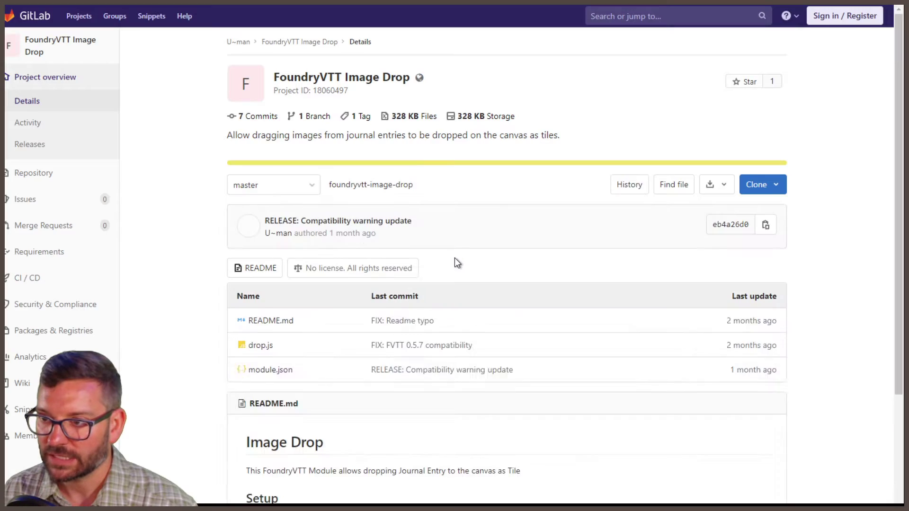
scroll(224, 343, "down", 3)
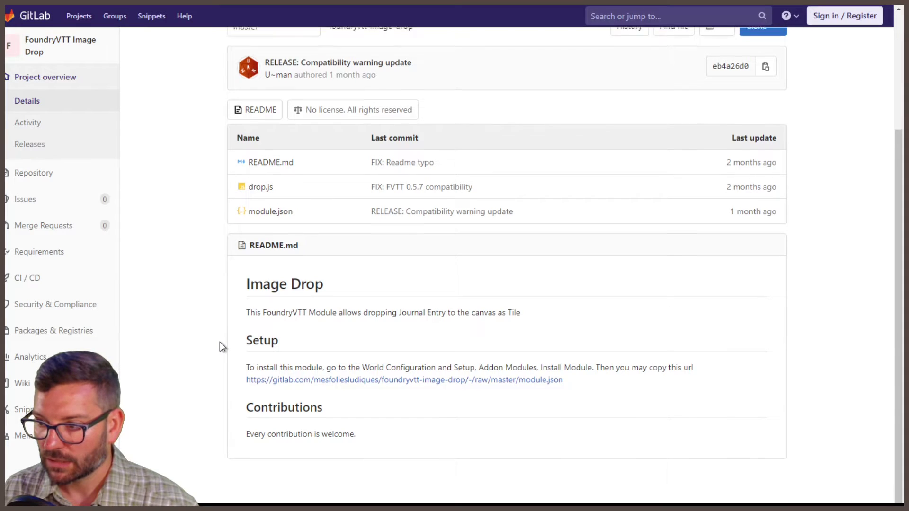
scroll(220, 342, "up", 3)
key("ctrl+w")
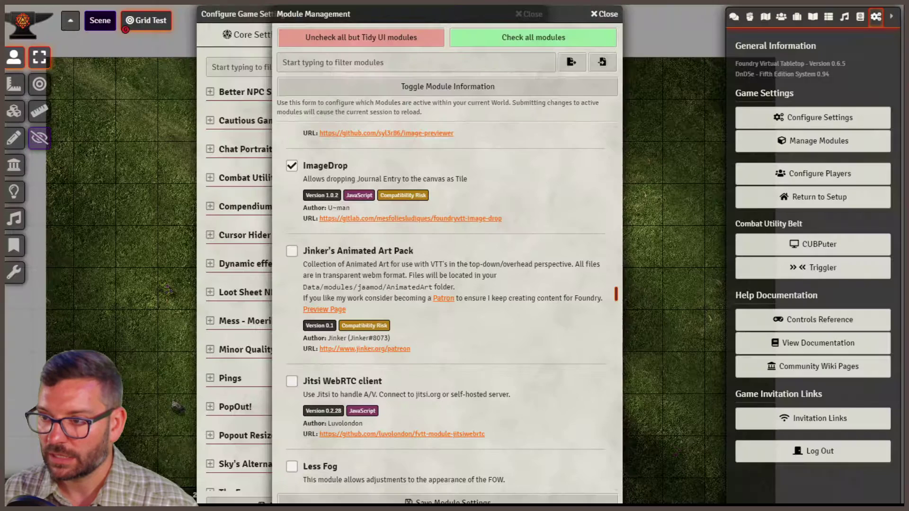
Place the journal entry 02 Part 1: Goblin Arrows from the Lost Mine of Phandelver folder on the map as a note
left_click_drag(448, 16, 395, 15)
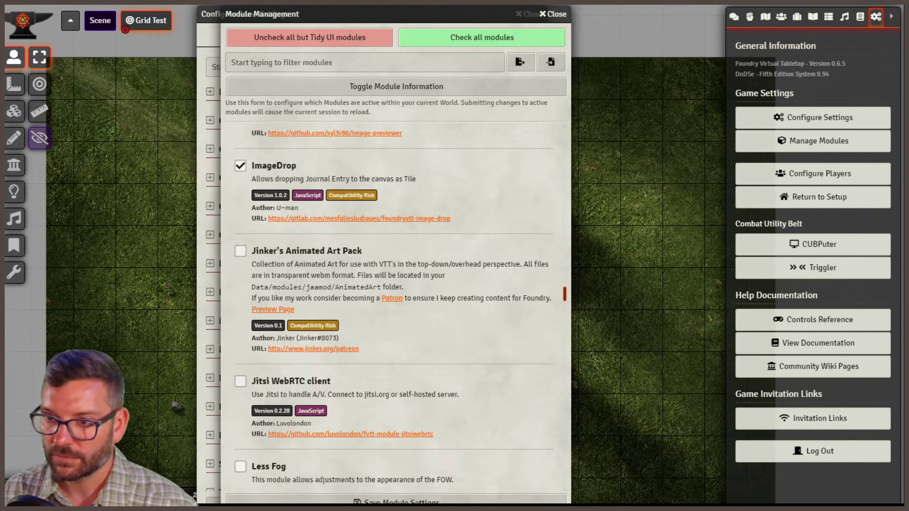
left_click(815, 19)
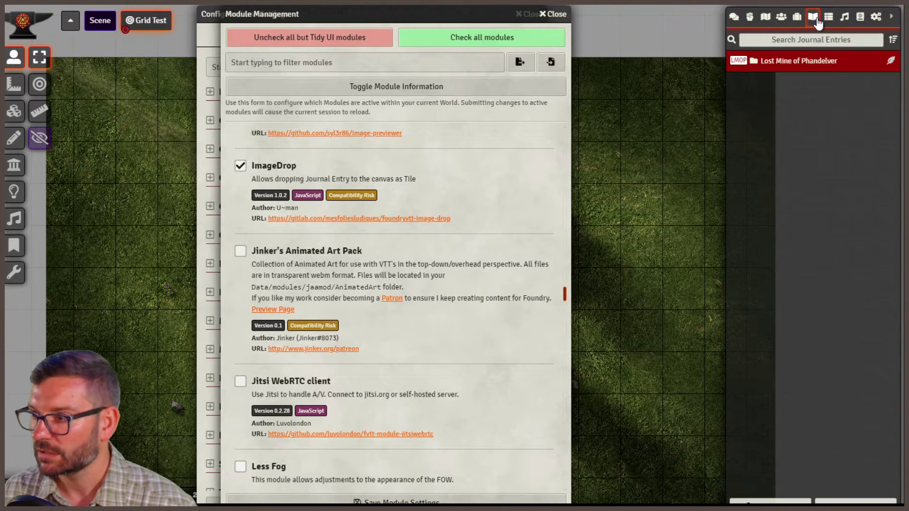
left_click(796, 67)
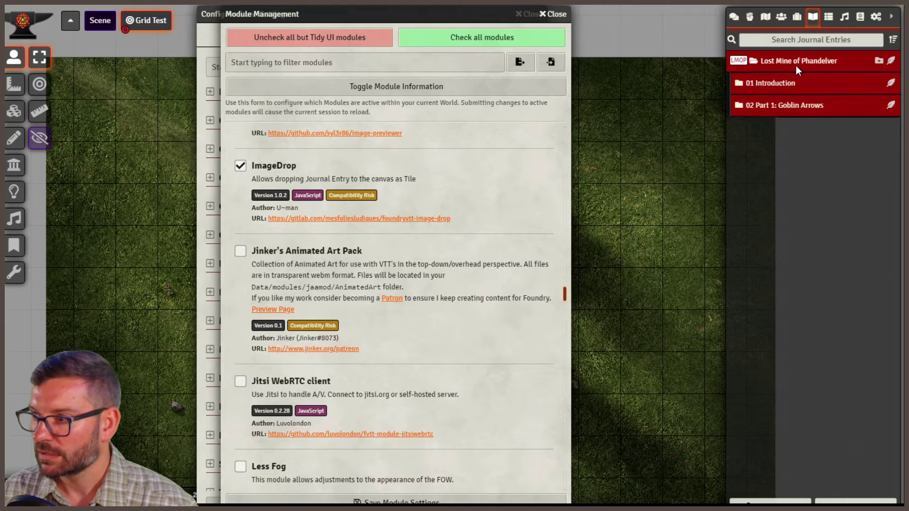
left_click(787, 106)
left_click_drag(797, 160, 642, 204)
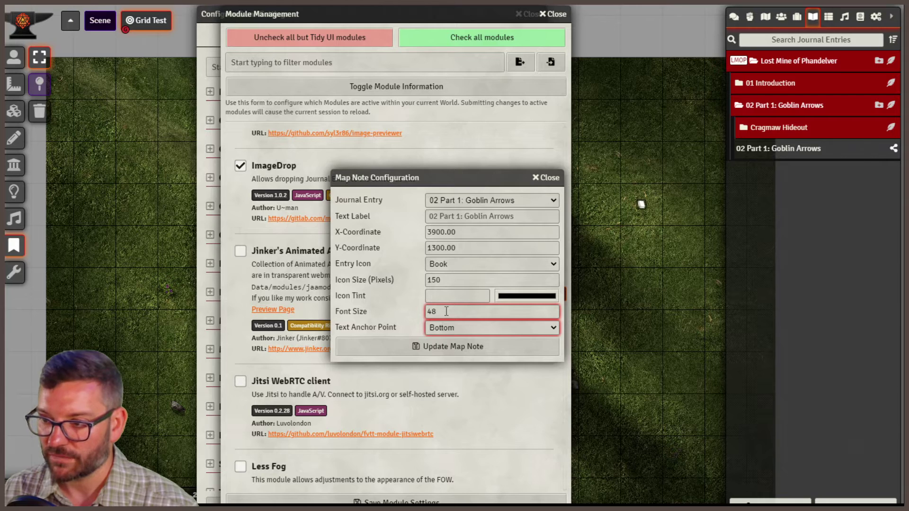
Give the Goblin Arrows map note a Book icon with the tint #dc1818 and update the note
left_click(609, 325)
left_click(392, 312)
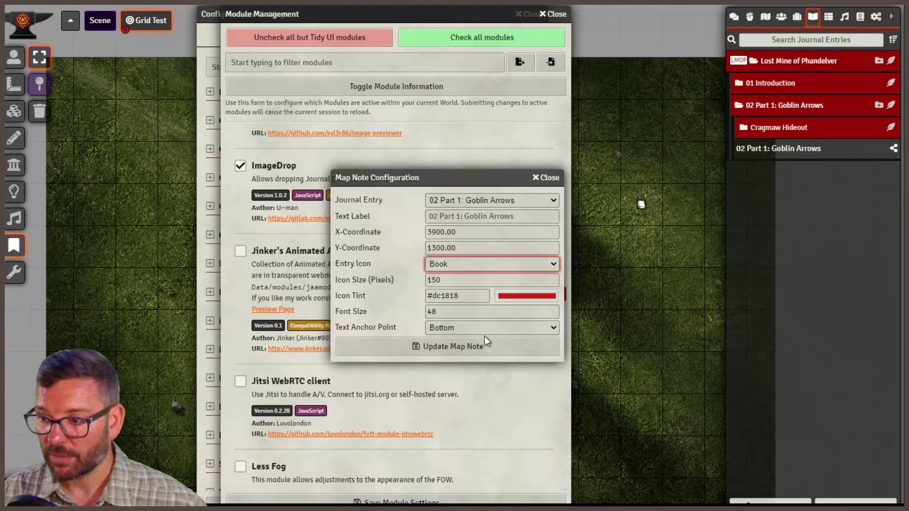
type("city")
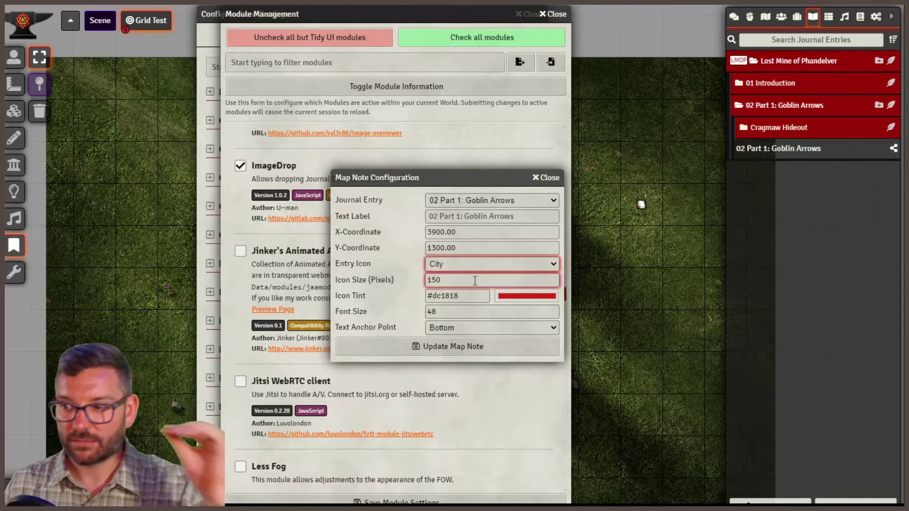
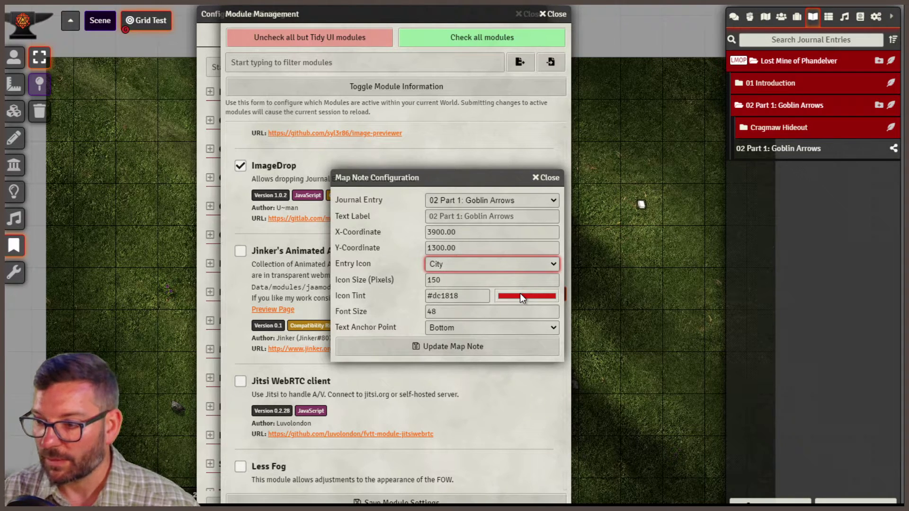
type("book")
left_click(410, 348)
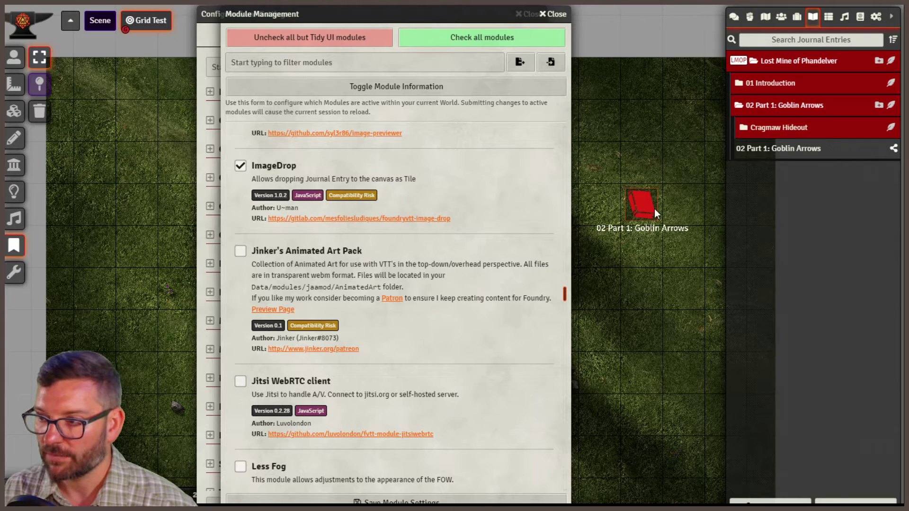
Try moving the Goblin Arrows note to different spots on the map, and delete it
mouse_move(642, 203)
left_mouse_down()
mouse_move(630, 284)
mouse_move(613, 268)
mouse_move(634, 256)
mouse_move(635, 218)
mouse_move(601, 146)
mouse_move(635, 132)
mouse_move(636, 202)
left_mouse_up()
left_click_drag(674, 144, 651, 33)
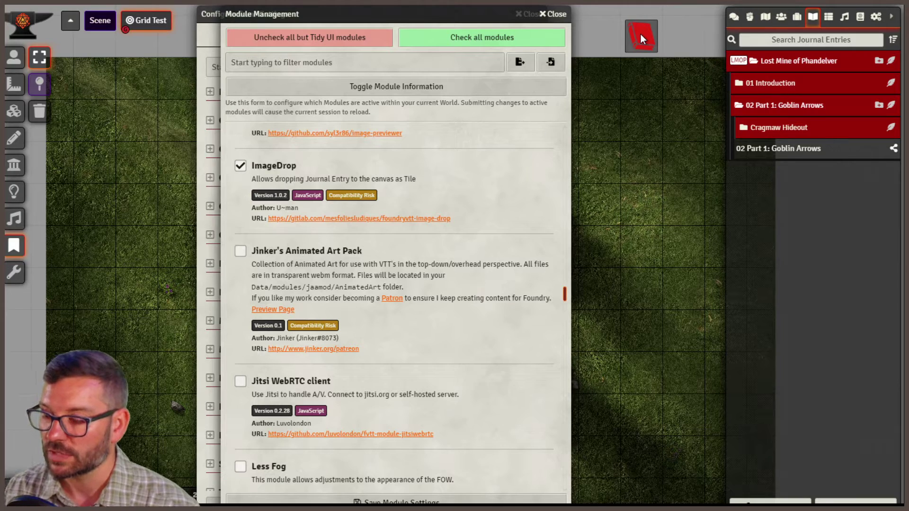
left_click_drag(640, 34, 632, 138)
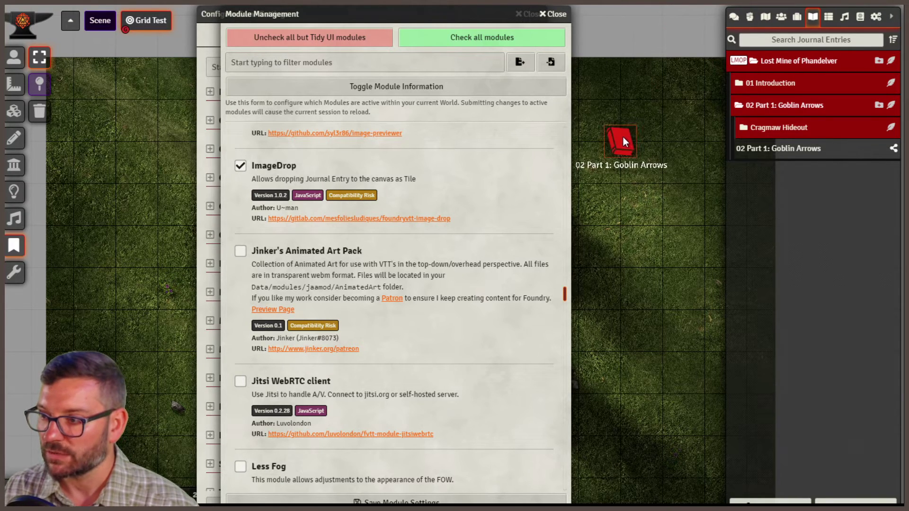
key("Delete")
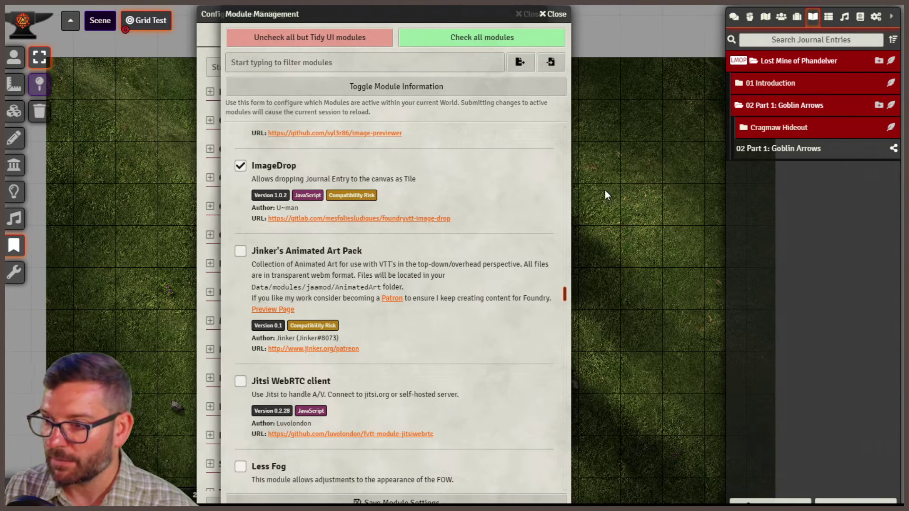
Look through the module list from ImageDrop past Minor Quality of Life Improvements to Permission Viewer
scroll(460, 348, "down", 10)
scroll(459, 350, "down", 15)
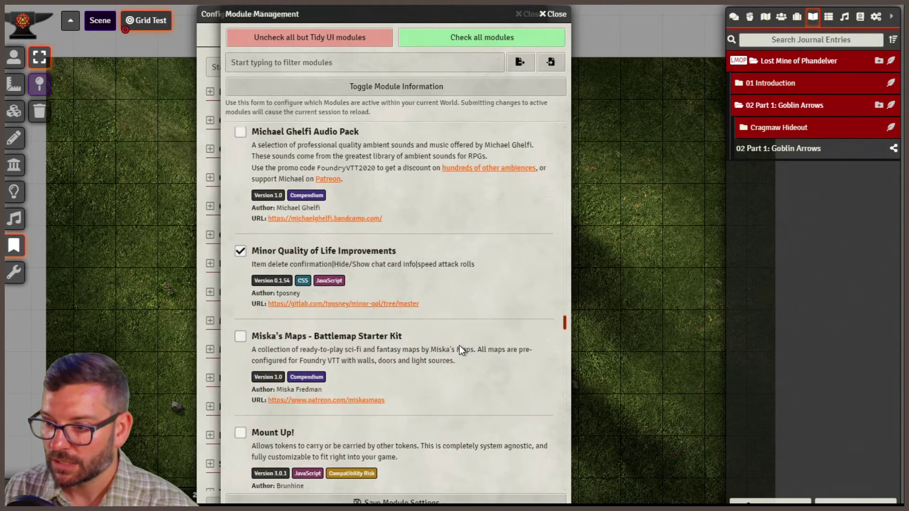
scroll(461, 342, "down", 5)
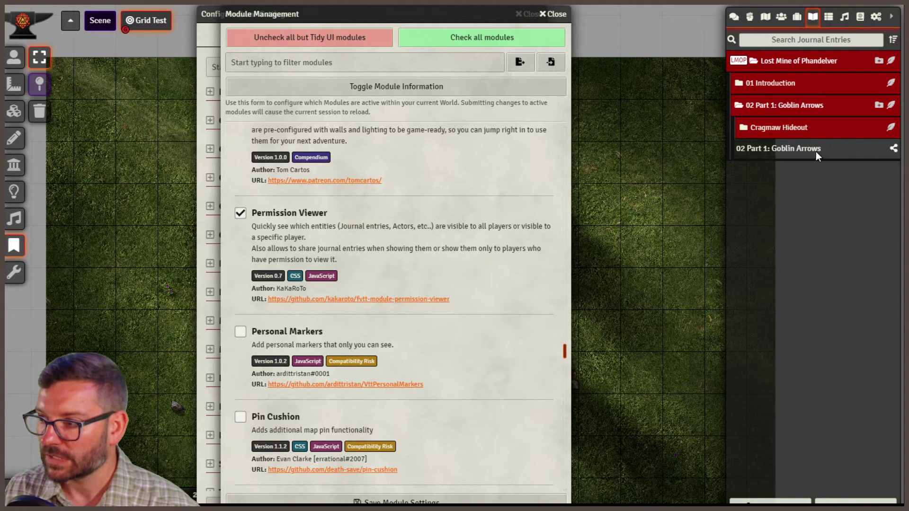
Look through the journal entry 02 Part 1: Goblin Arrows, close it, and check its permission configuration
right_click(780, 151)
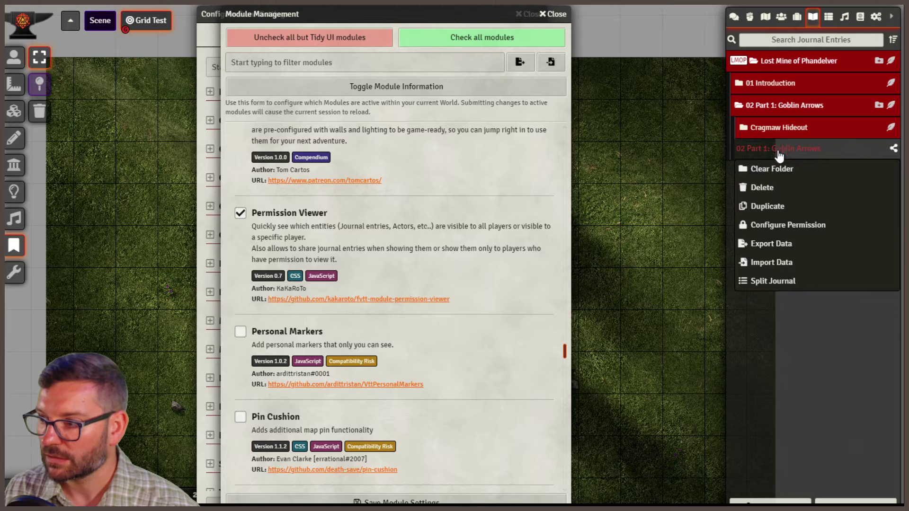
left_click(760, 242)
left_click(783, 150)
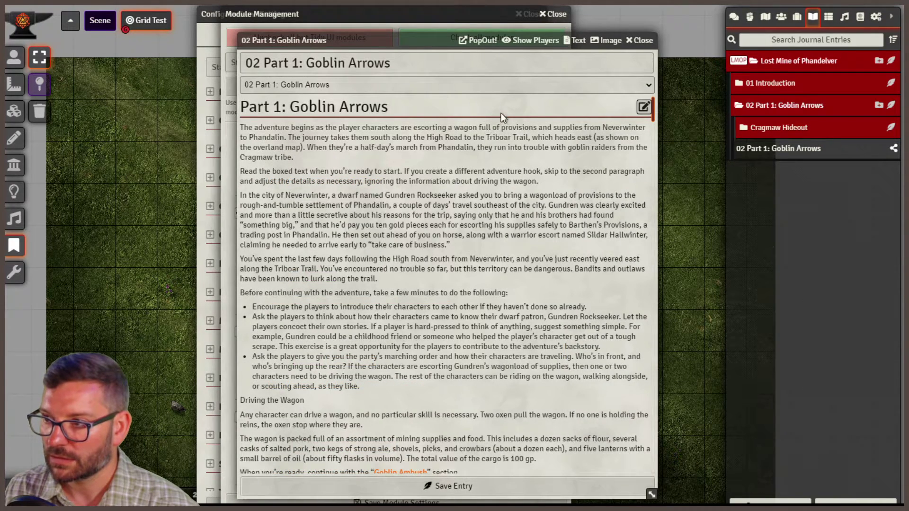
left_click_drag(351, 34, 432, 15)
scroll(527, 322, "down", 20)
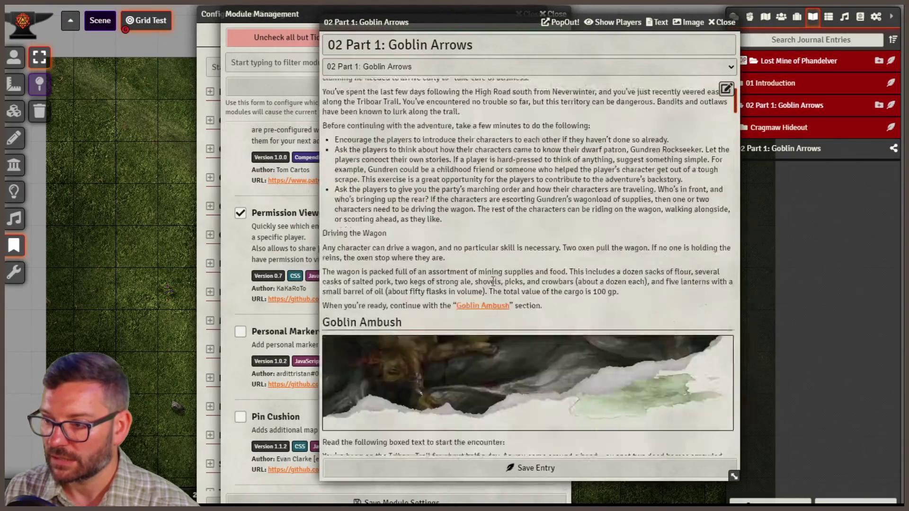
scroll(528, 322, "down", 20)
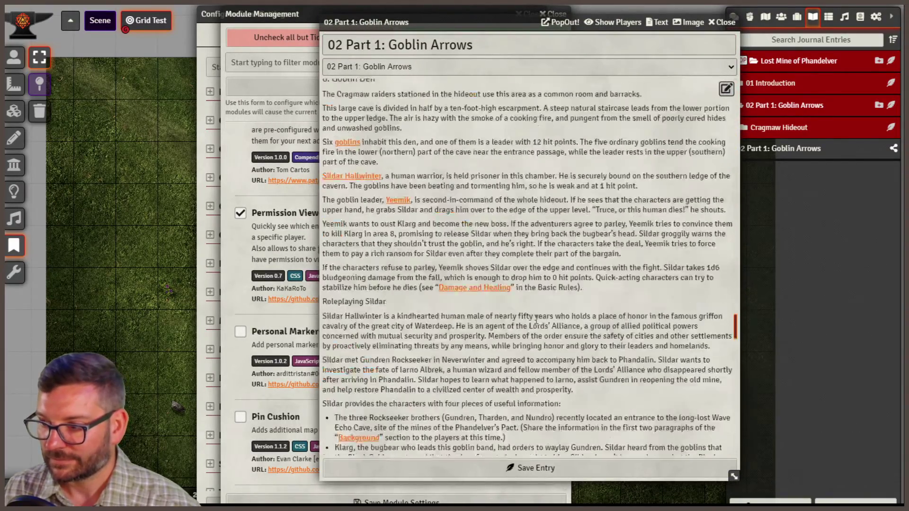
scroll(733, 388, "up", 20)
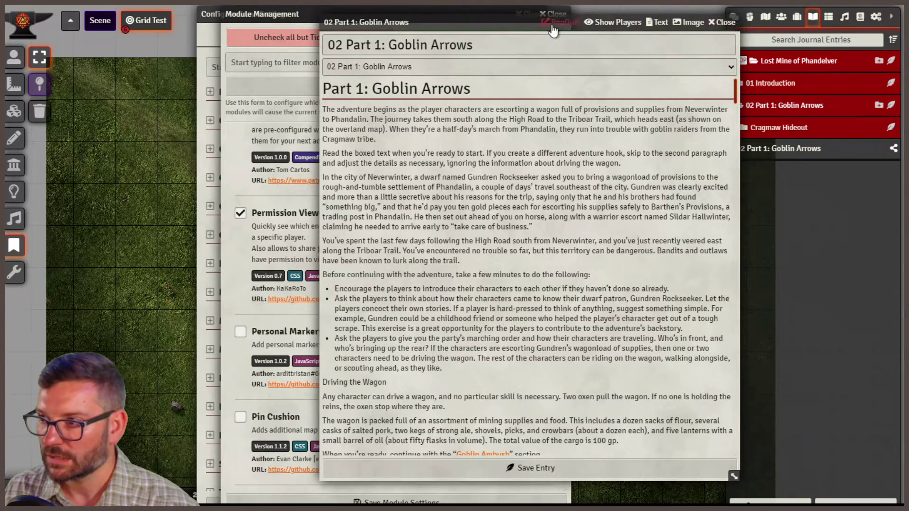
left_click(729, 25)
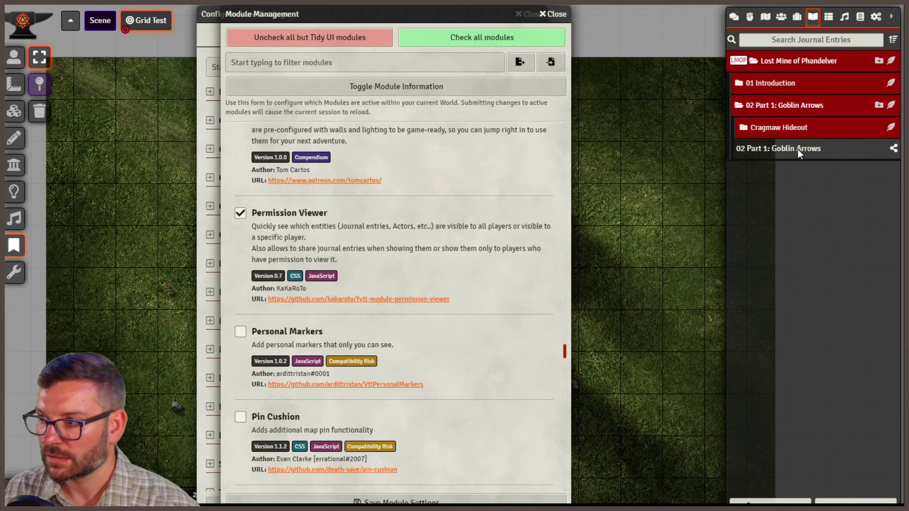
left_click(894, 149)
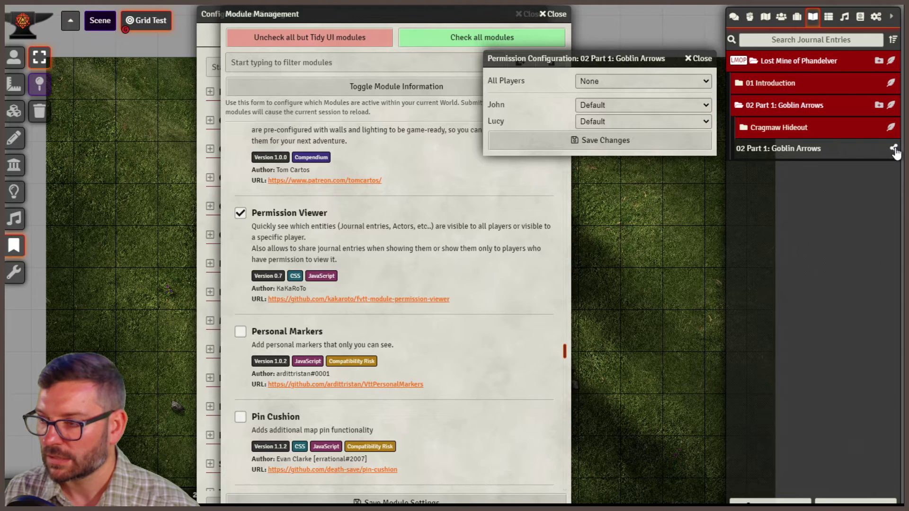
left_click(699, 59)
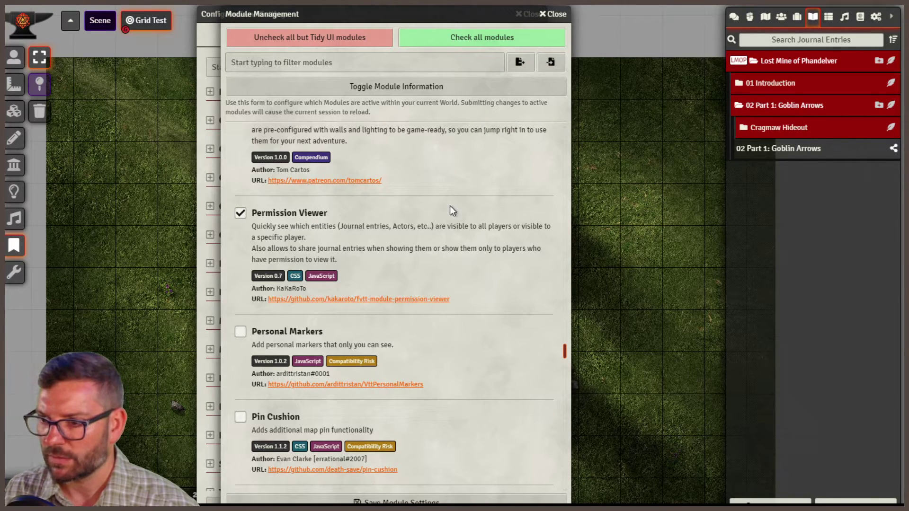
Read the Permission Viewer README on GitHub for the shapes marking limited, observer and owner permissions, and return to Foundry
left_click(356, 299)
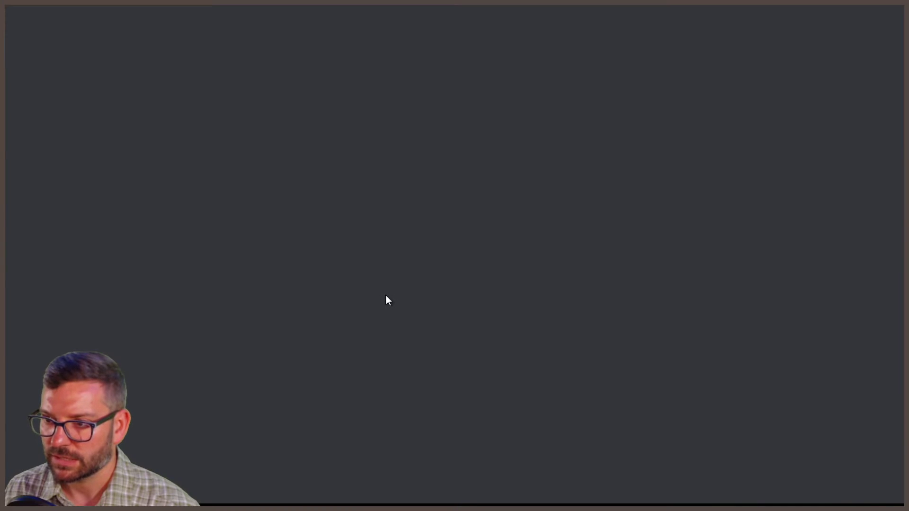
scroll(129, 334, "down", 7)
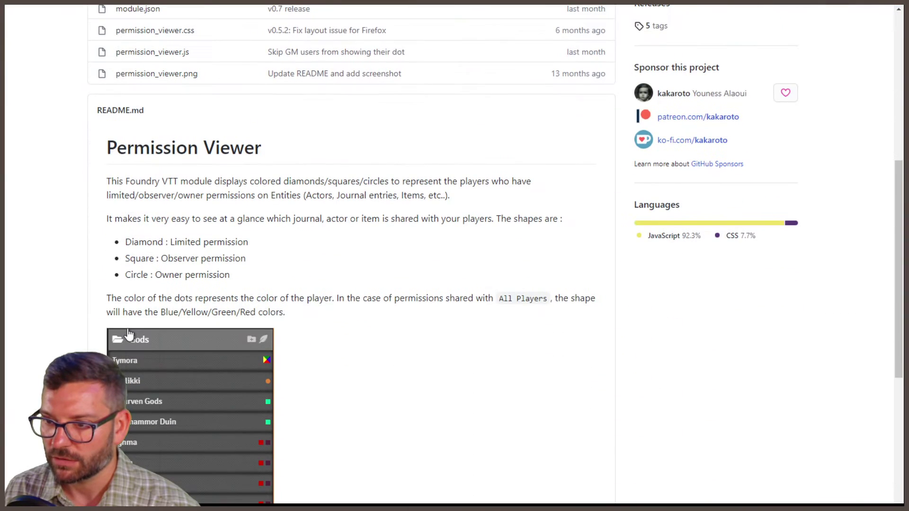
scroll(26, 271, "down", 2)
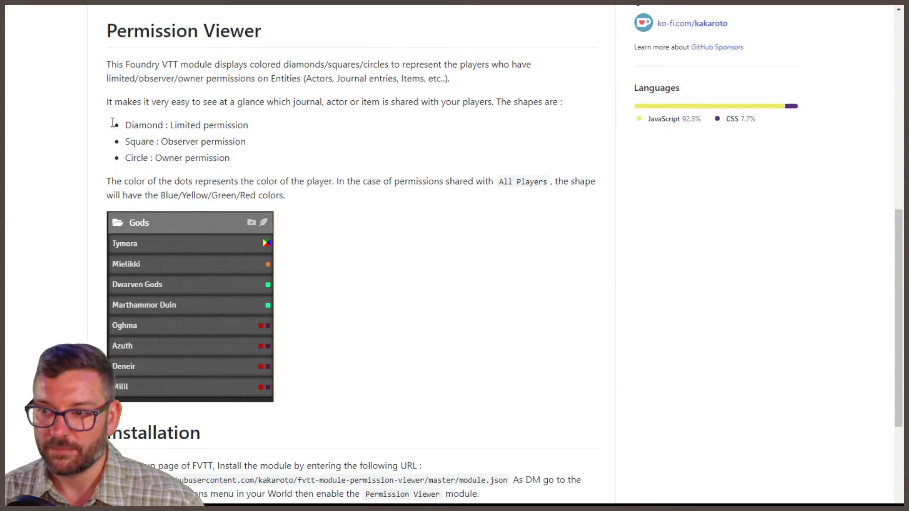
left_click_drag(284, 130, 123, 130)
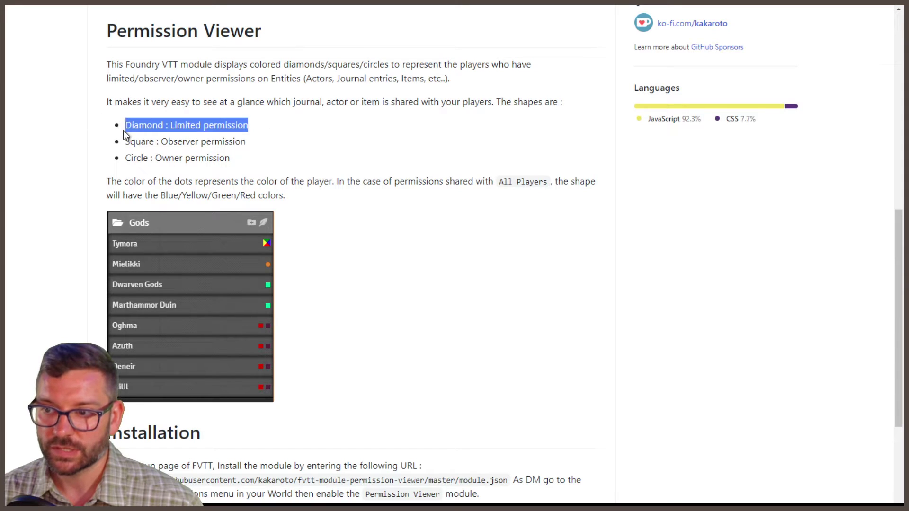
left_click_drag(259, 143, 101, 142)
left_click_drag(251, 157, 482, 495)
left_click(263, 125)
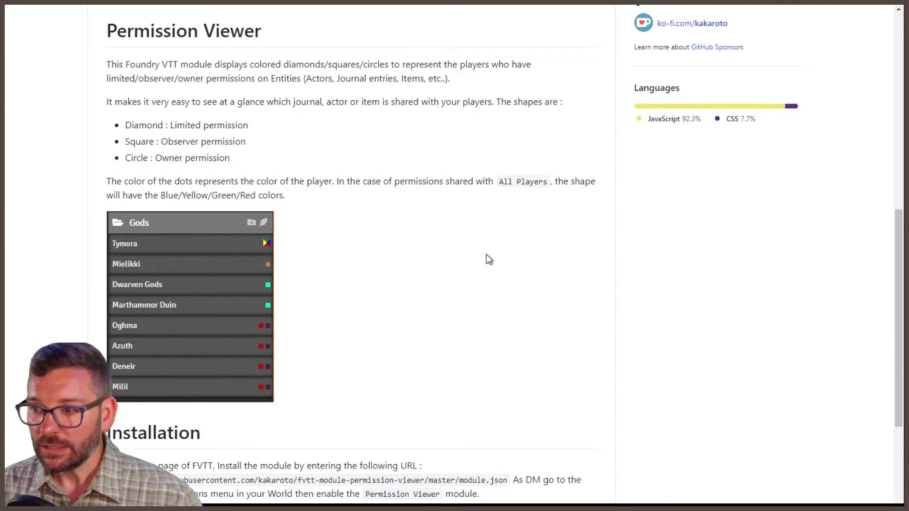
scroll(407, 346, "down", 1)
scroll(431, 354, "up", 4)
scroll(431, 354, "down", 2)
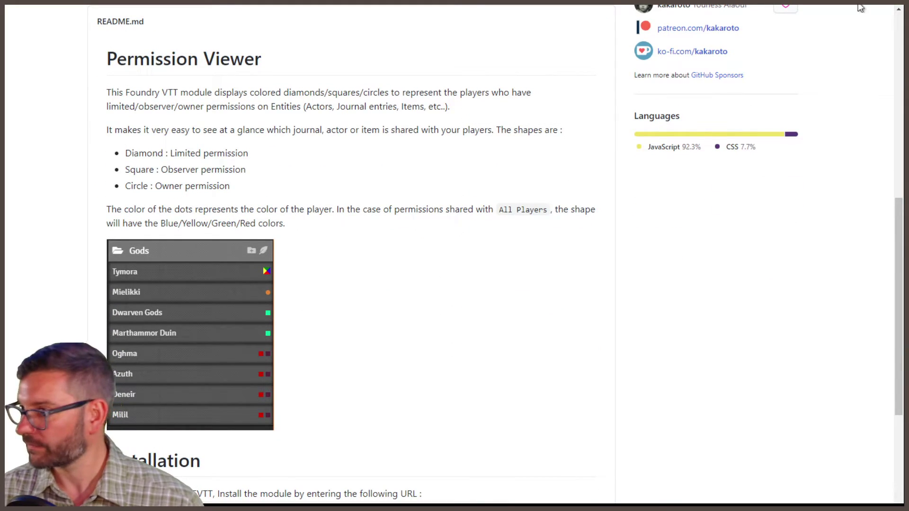
key("alt+Tab")
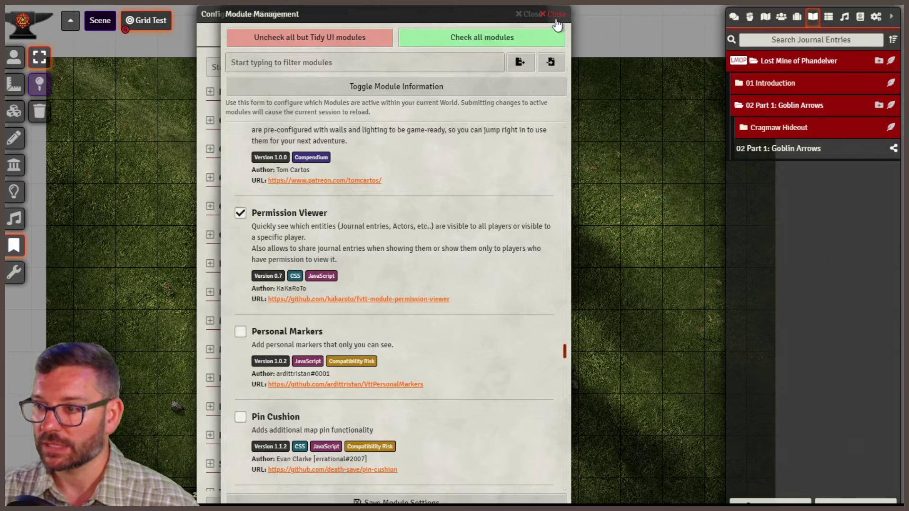
Move the Module Management window clear of the map and ping several spots on the grass
left_click_drag(418, 14, 529, 16)
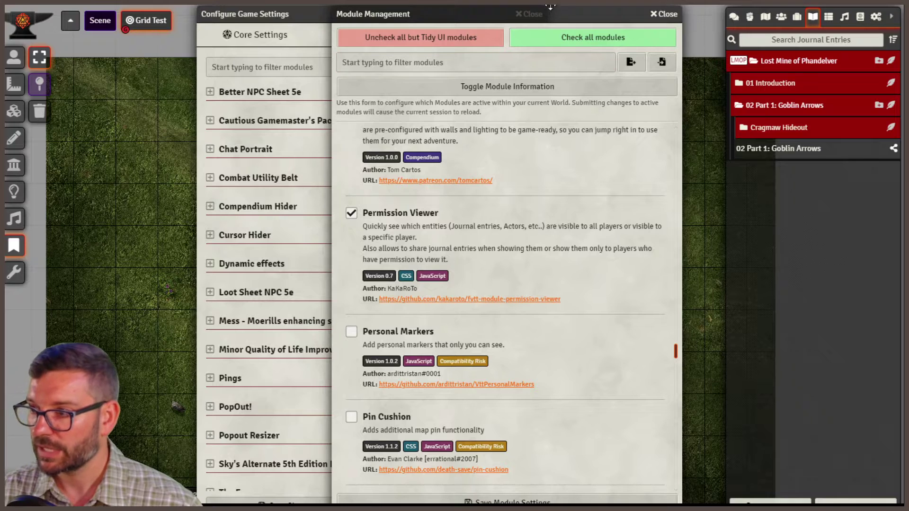
left_click_drag(594, 14, 390, 13)
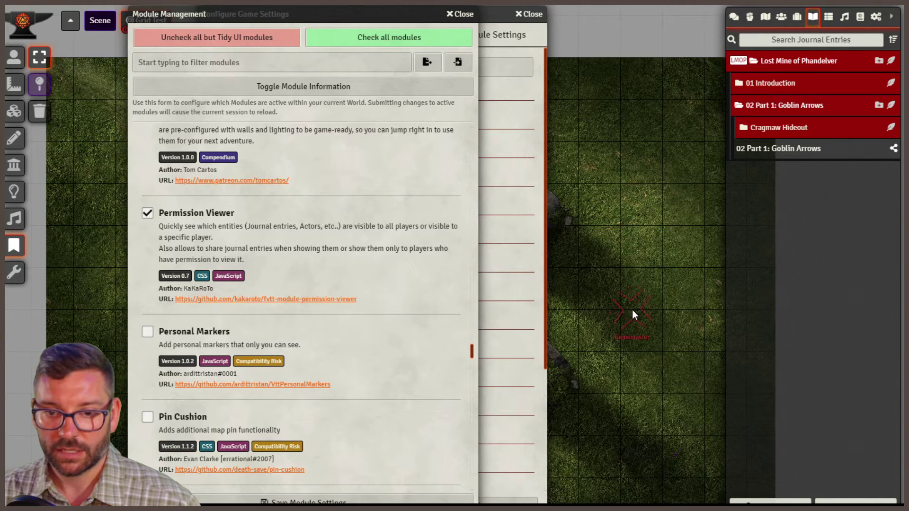
left_click(640, 177)
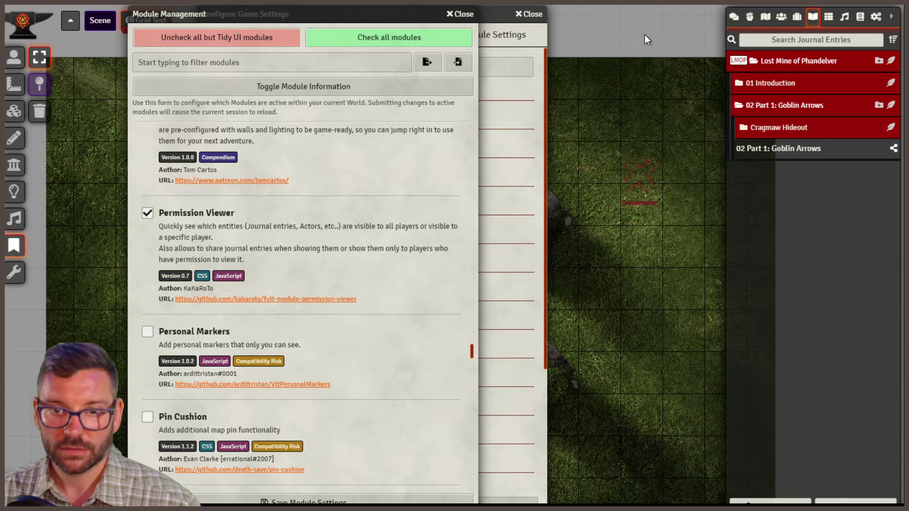
left_click(631, 96)
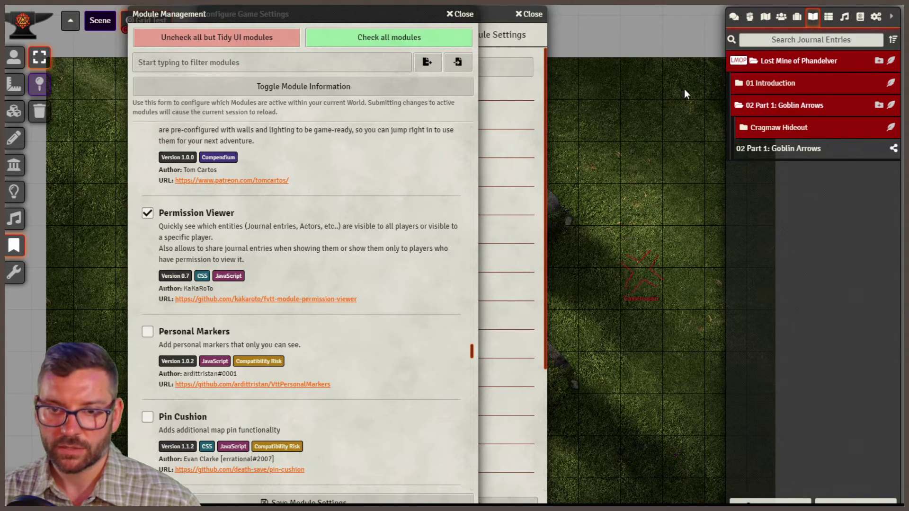
left_click(587, 484)
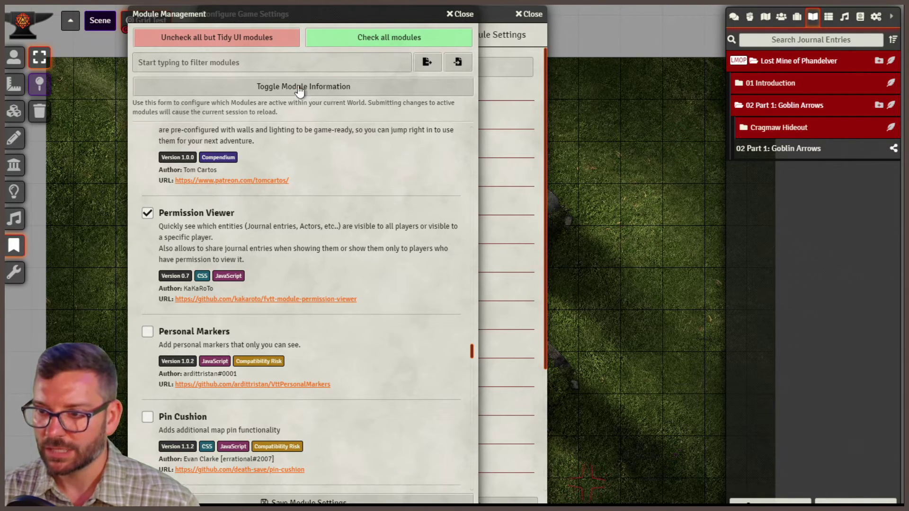
Close Module Management and set the Pings module's Minimum Move Permission to GAMEMASTER
left_click(461, 15)
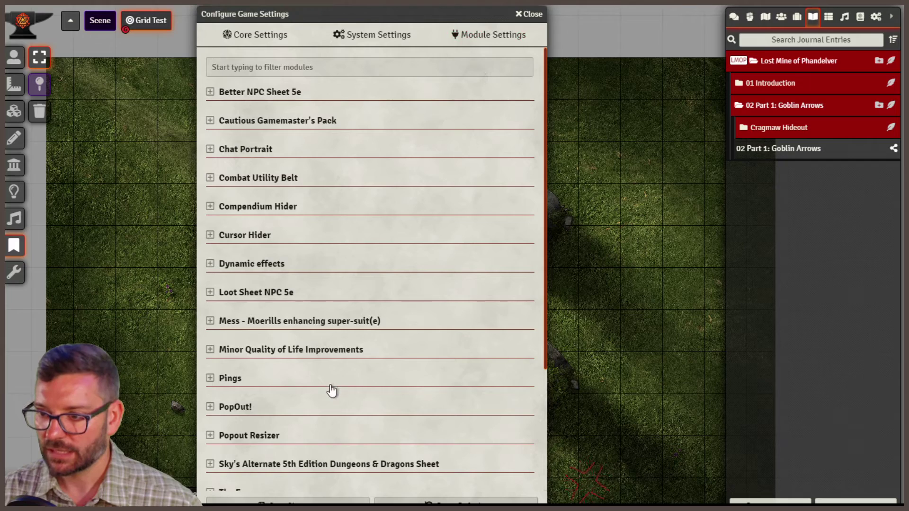
scroll(420, 360, "down", 2)
scroll(420, 361, "down", 1)
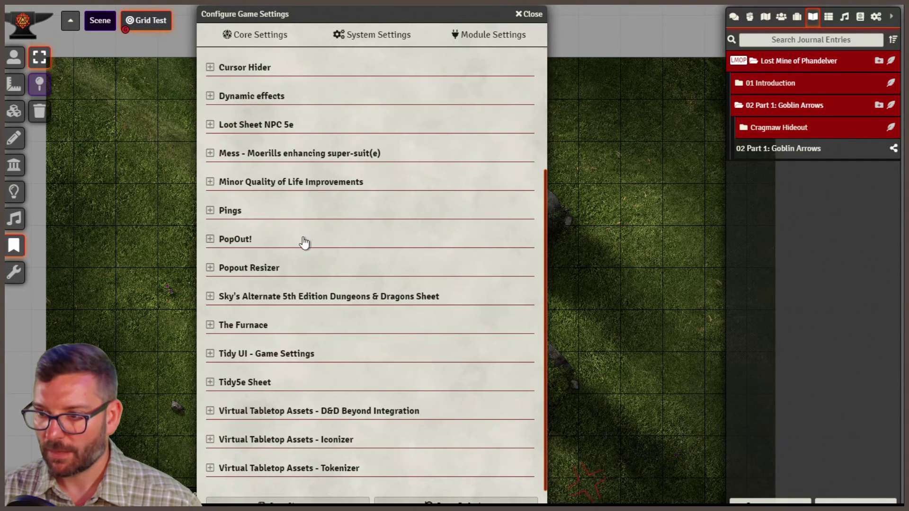
left_click(210, 210)
scroll(439, 251, "down", 2)
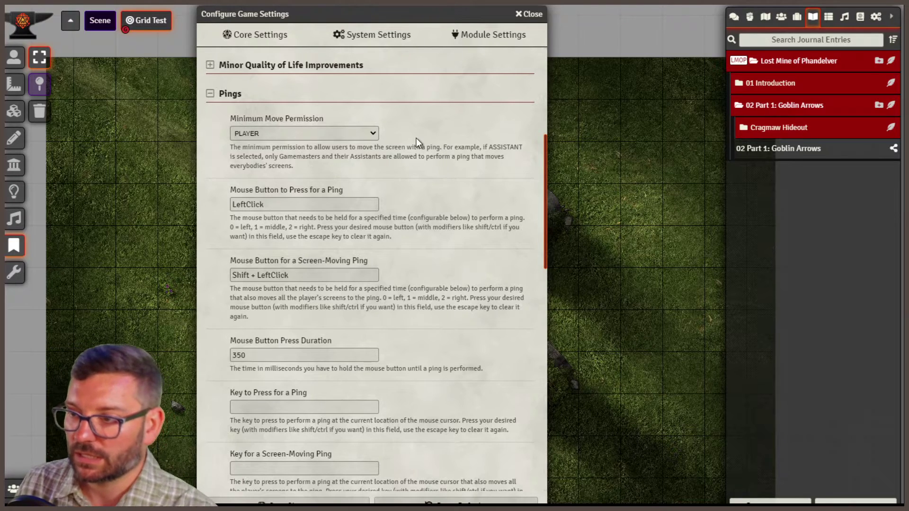
left_click_drag(632, 225, 651, 209)
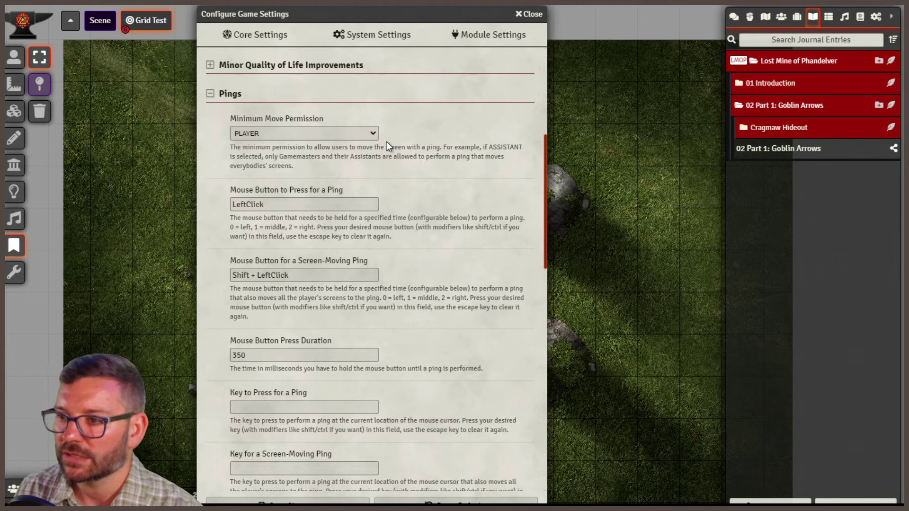
left_click(337, 168)
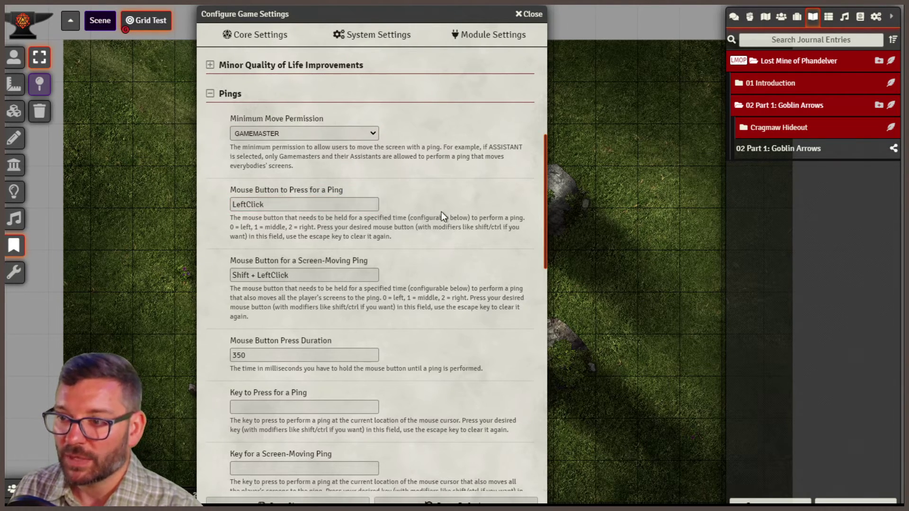
Move the settings window off the map's center and relocate the purple-haired token to the grass southeast of the stone ring
left_click(606, 226)
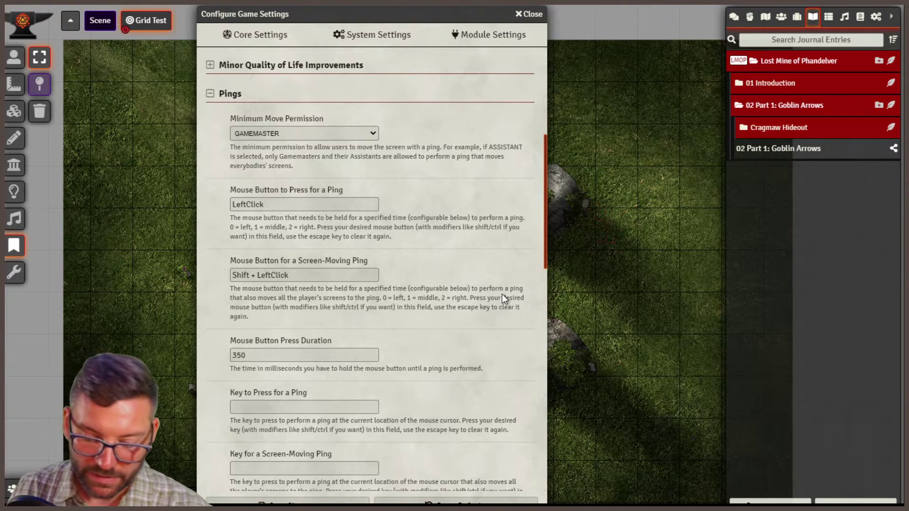
left_click_drag(677, 266, 620, 299)
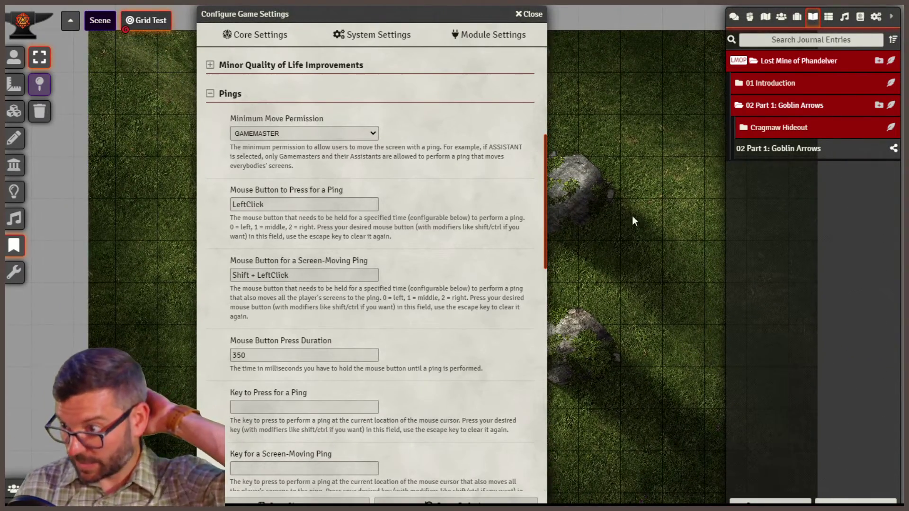
left_click_drag(420, 16, 163, 14)
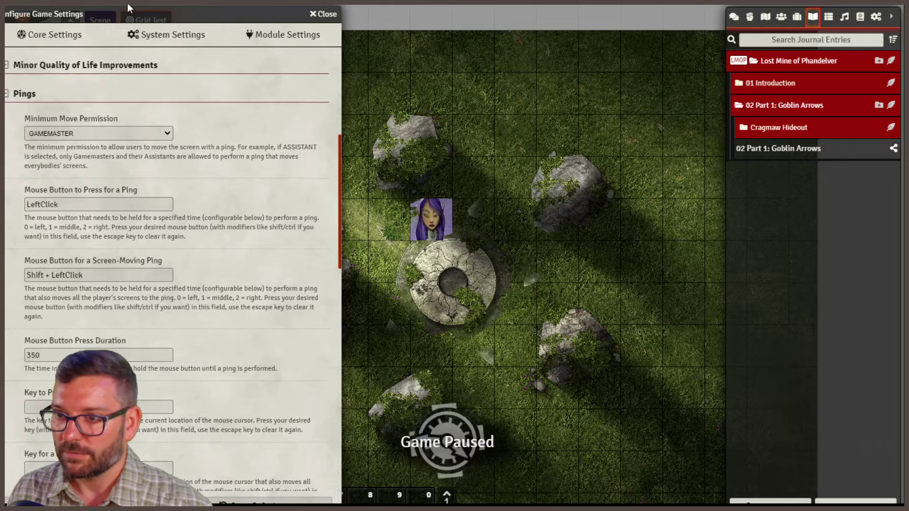
left_click_drag(197, 16, 216, 16)
left_click_drag(427, 221, 621, 457)
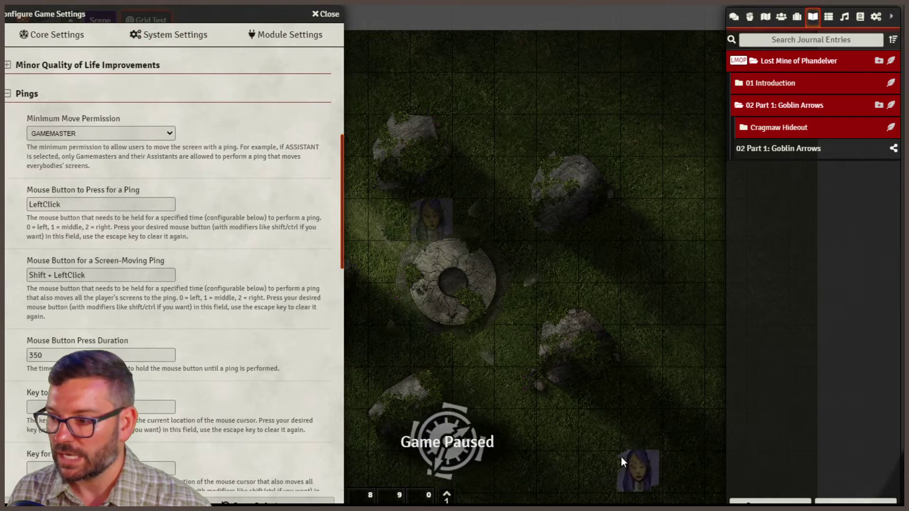
left_click(566, 430)
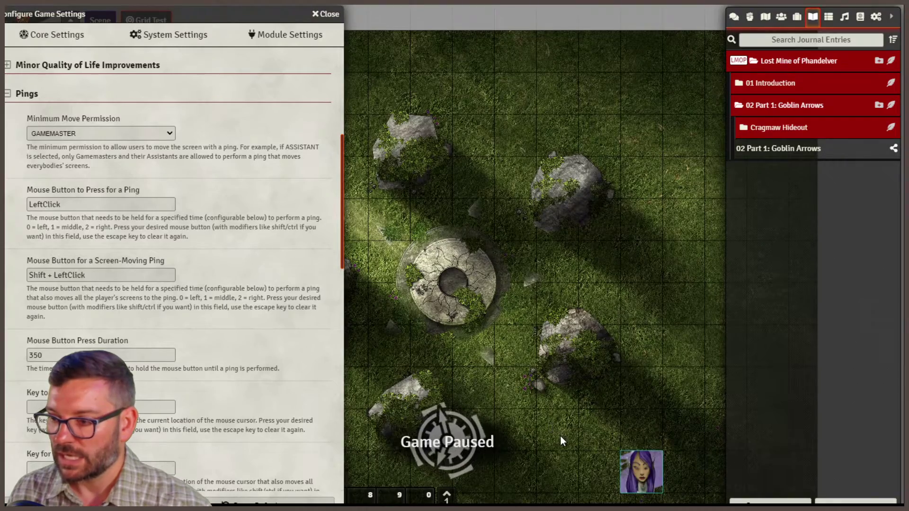
Perform a screen-moving ping on the boulder northwest of the stone ring, and bring the settings window back into full view
left_click_drag(440, 214, 519, 201)
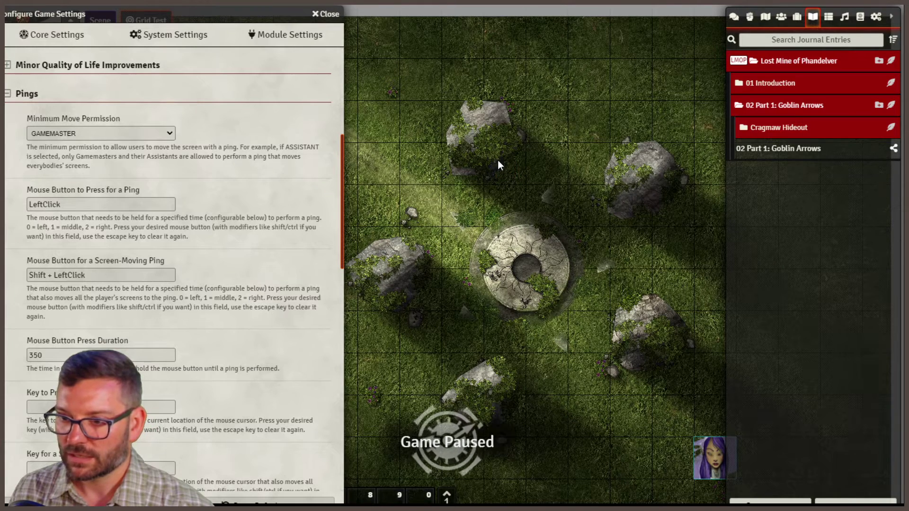
left_click_drag(501, 162, 514, 181)
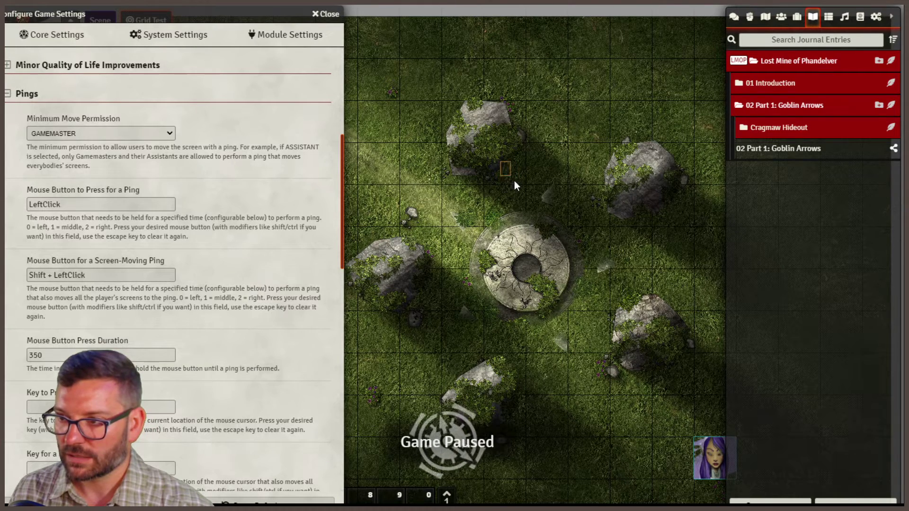
left_click(709, 475)
left_click(486, 157, "shift")
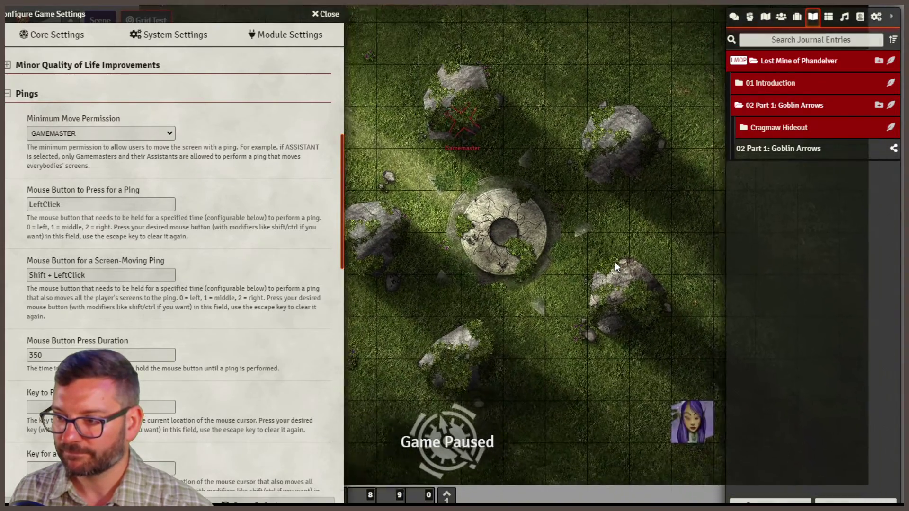
left_click(708, 429)
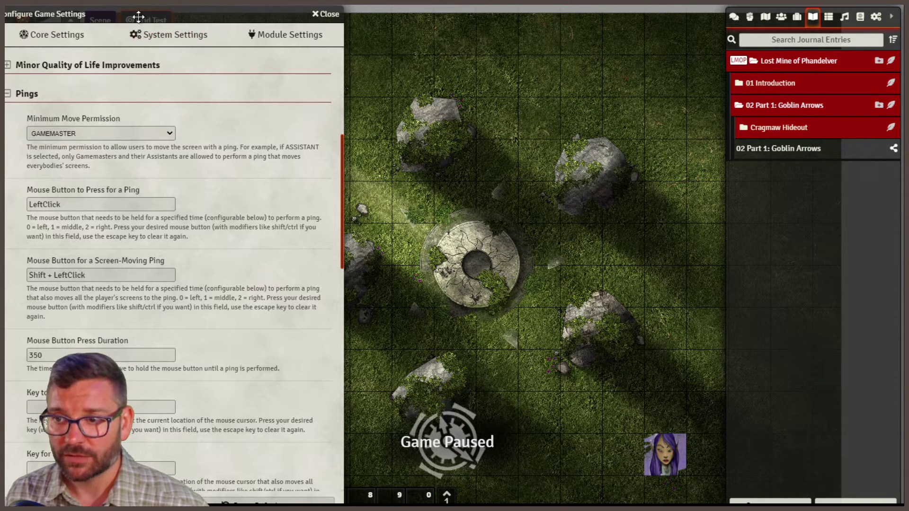
left_click_drag(138, 18, 222, 11)
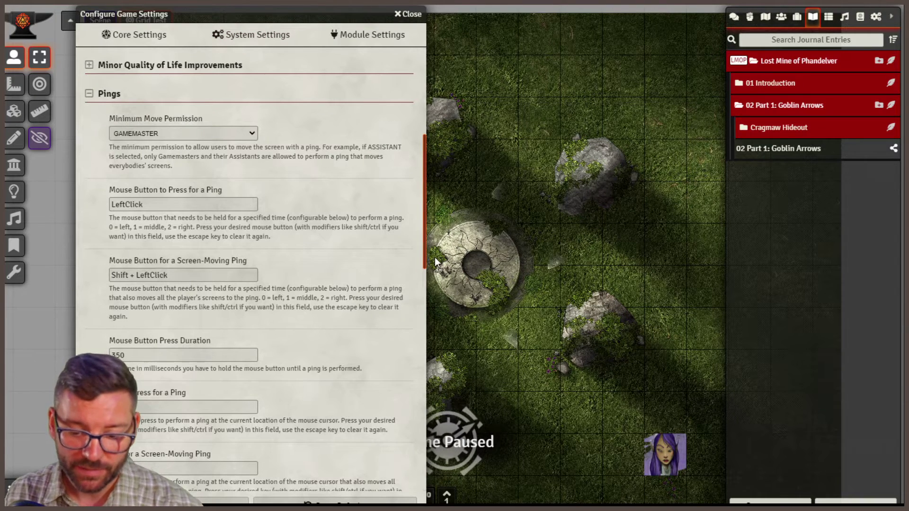
Assign p as the Pings module's Key to Press for a Ping and close the settings window
left_click(504, 273)
scroll(300, 311, "down", 3)
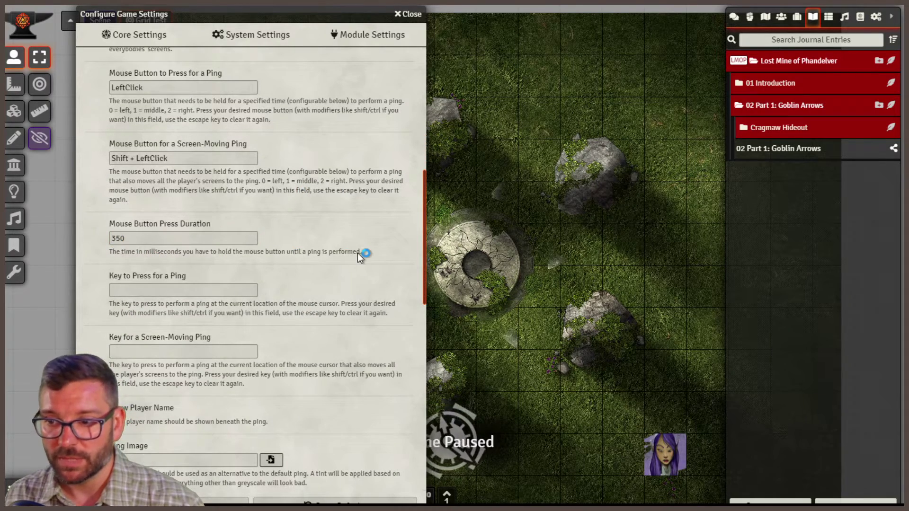
left_click(252, 353)
scroll(265, 356, "down", 3)
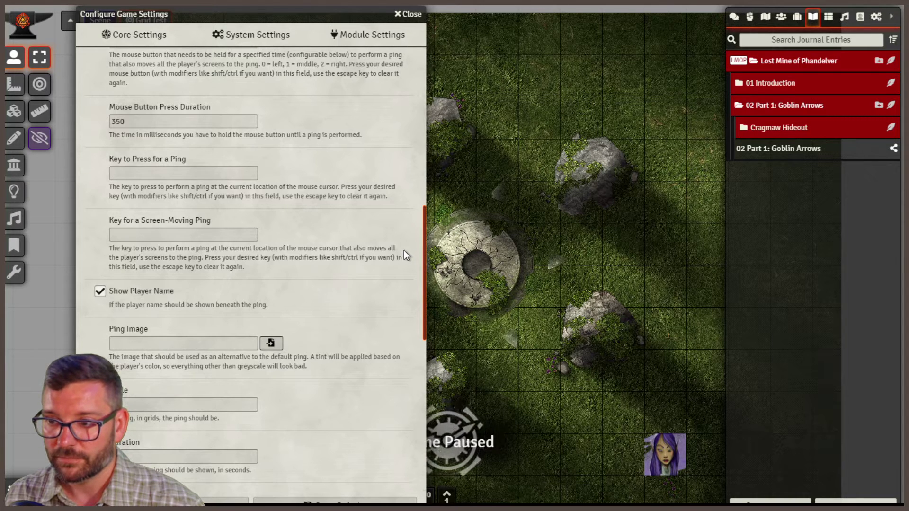
left_click(127, 173)
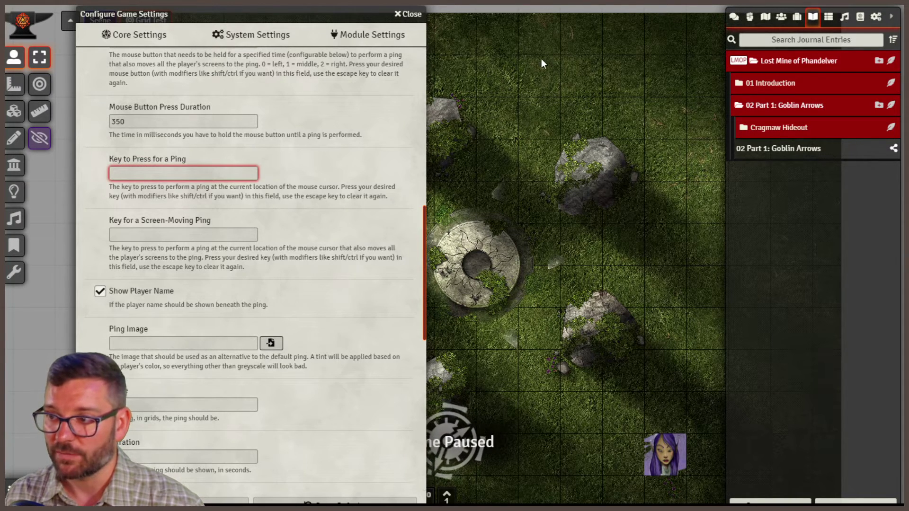
key("p")
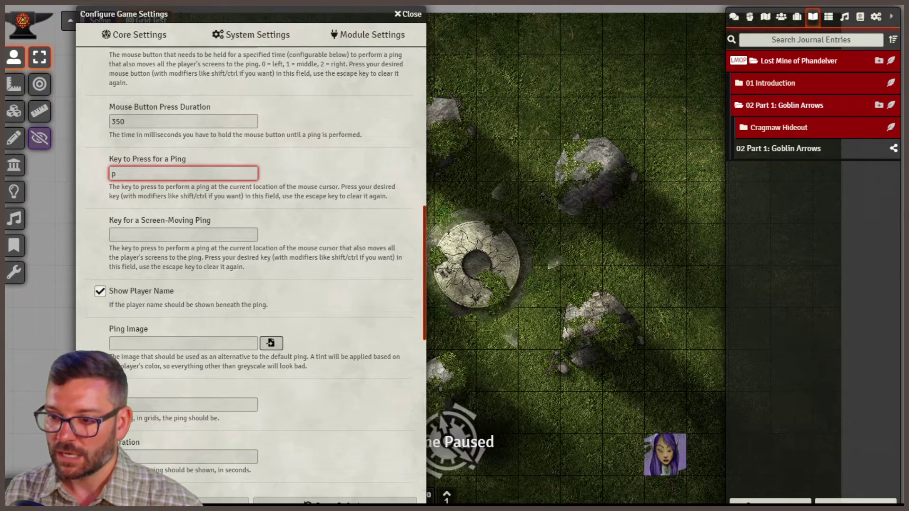
left_click(408, 14)
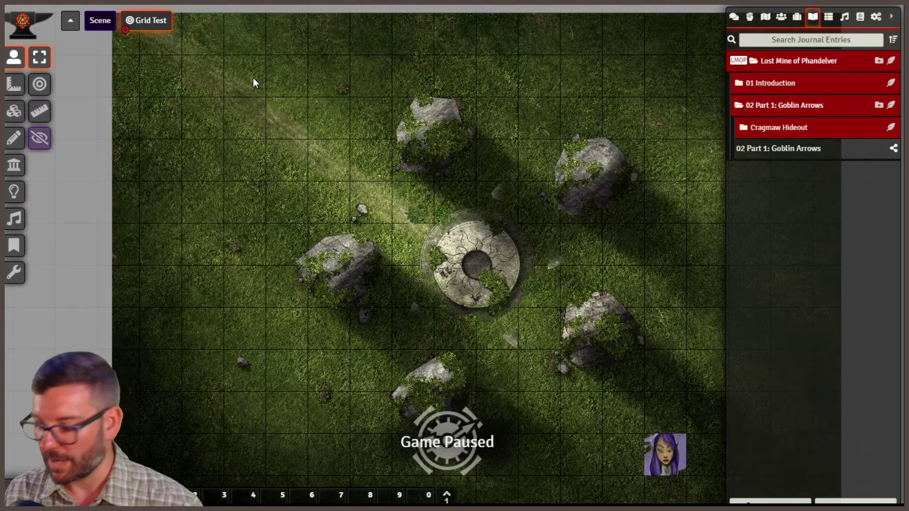
Ping the northwest grass, the southwest grass and the stone ring with the assigned ping key
key("p")
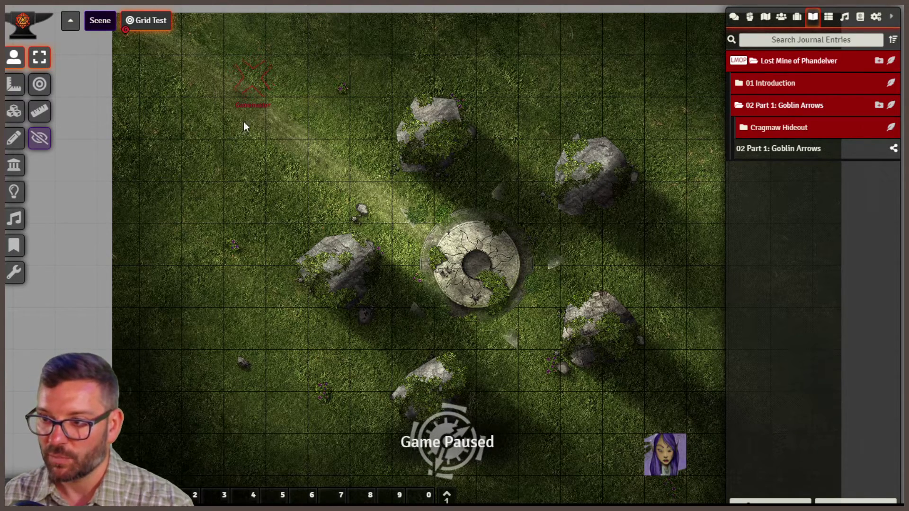
left_click(197, 337)
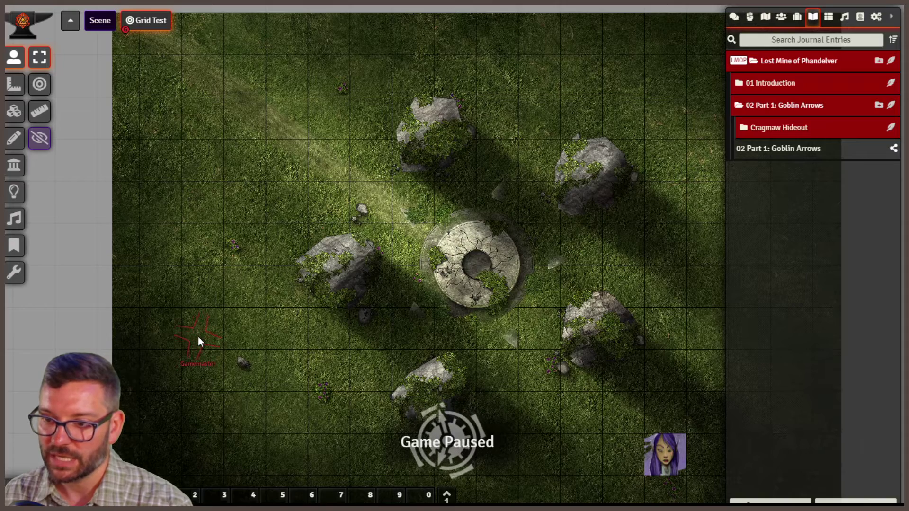
left_click(456, 242)
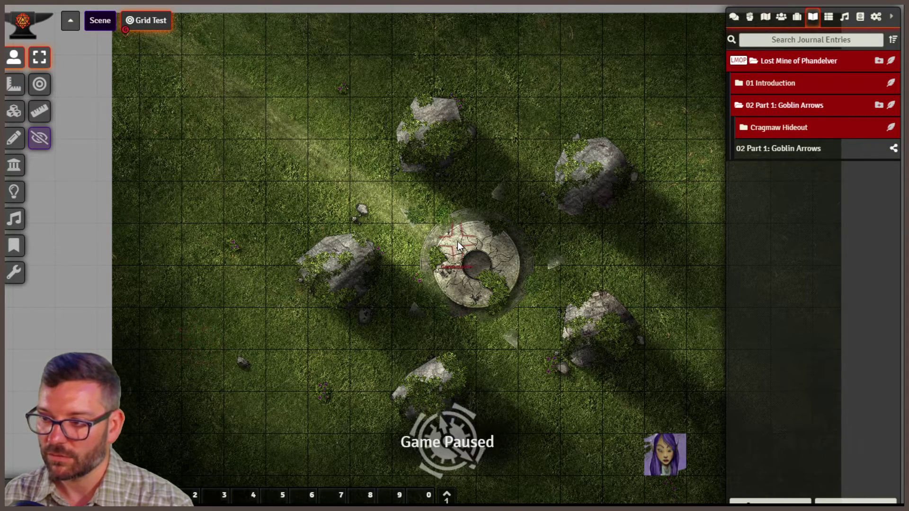
Reopen the module settings and clear the Pings module's Key to Press for a Ping
left_click(876, 17)
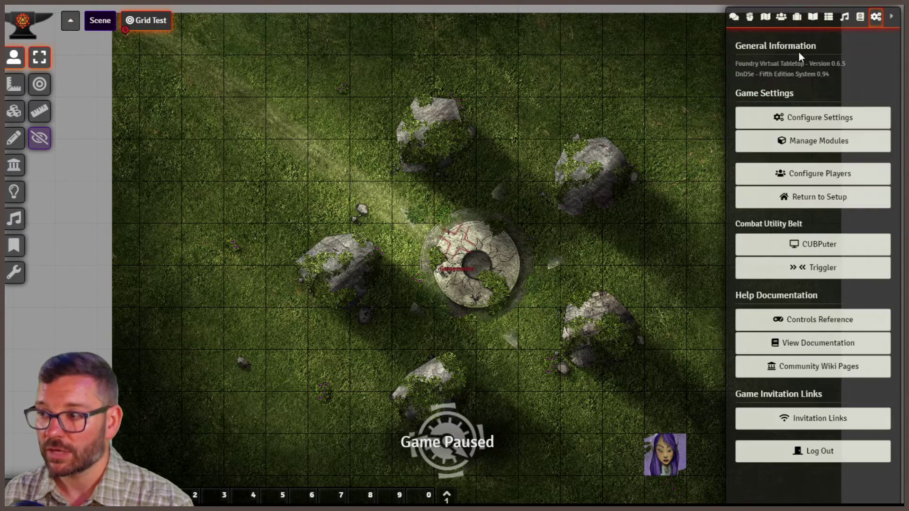
left_click(804, 116)
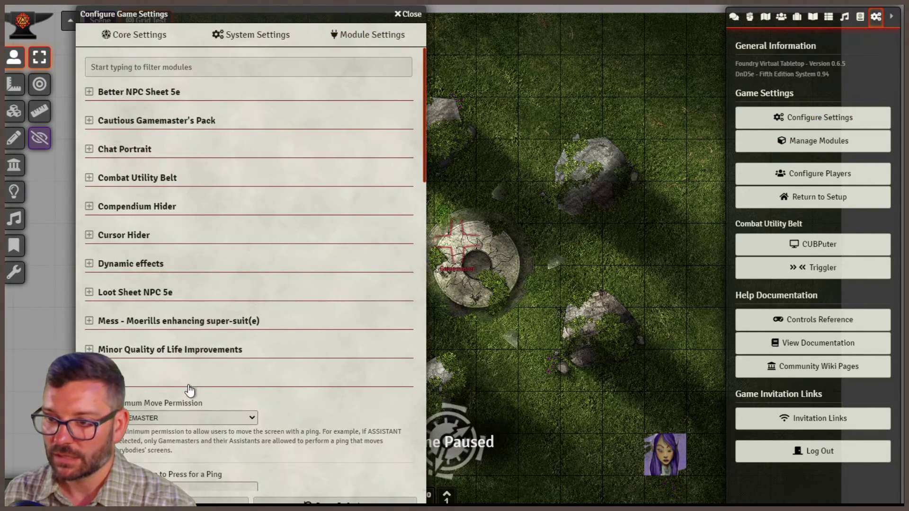
scroll(197, 405, "down", 6)
left_click(138, 398)
key("BackSpace")
scroll(176, 282, "down", 2)
left_click_drag(176, 282, 18, 288)
key("BackSpace")
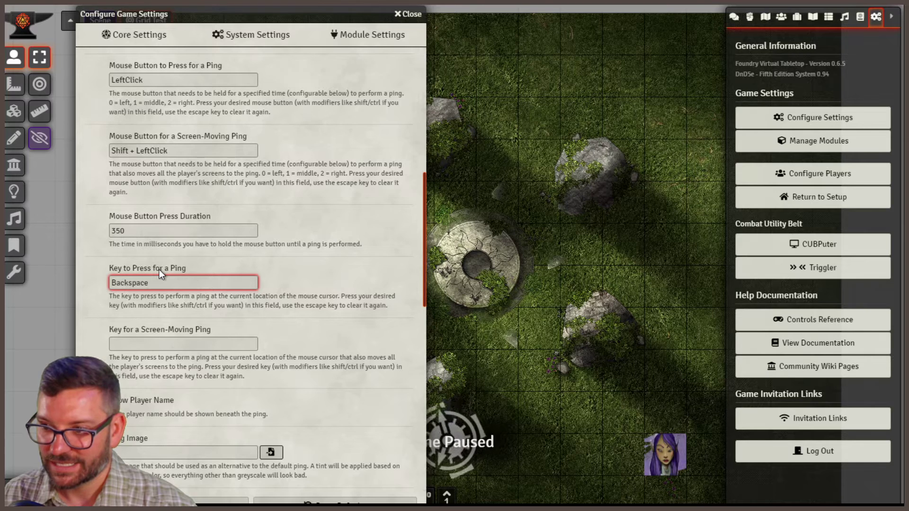
key("Escape")
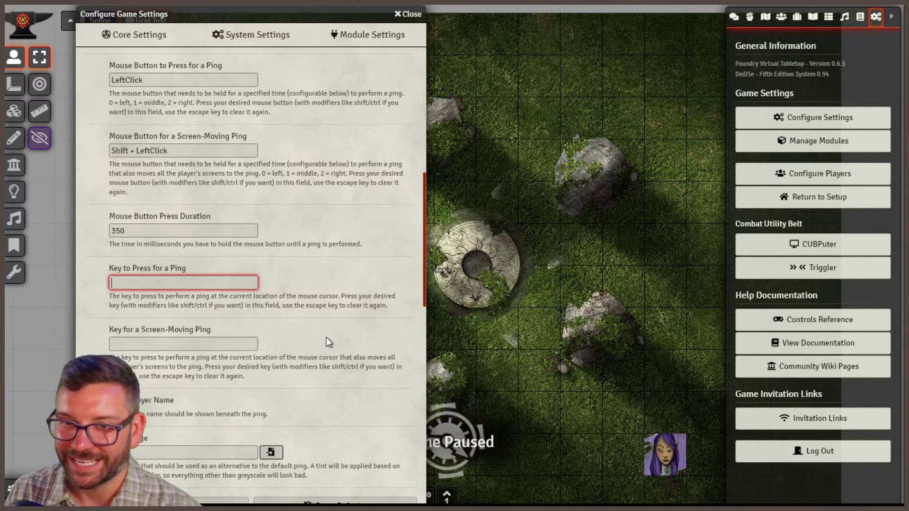
Examine the Pings options from Show Player Name to Size Change Speed, pinging near the stone ring to check the ping's appearance
scroll(319, 336, "down", 3)
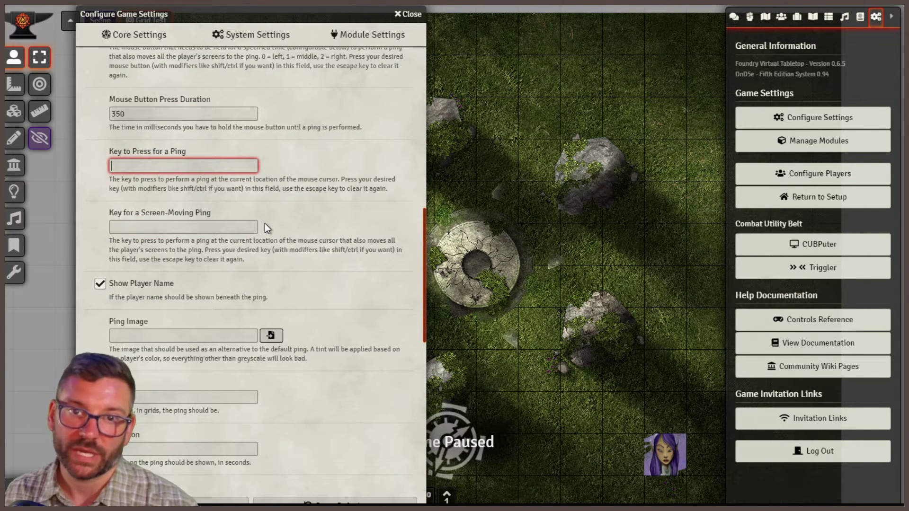
scroll(184, 247, "down", 1)
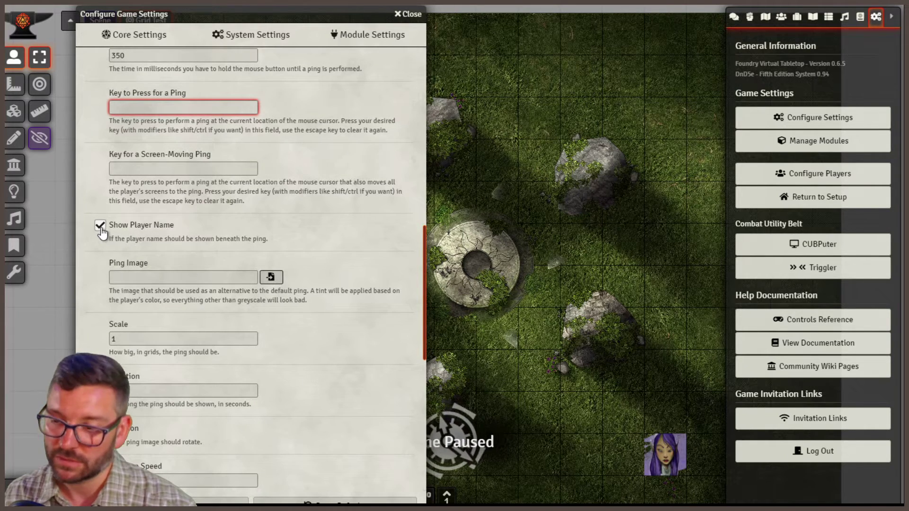
scroll(308, 284, "down", 1)
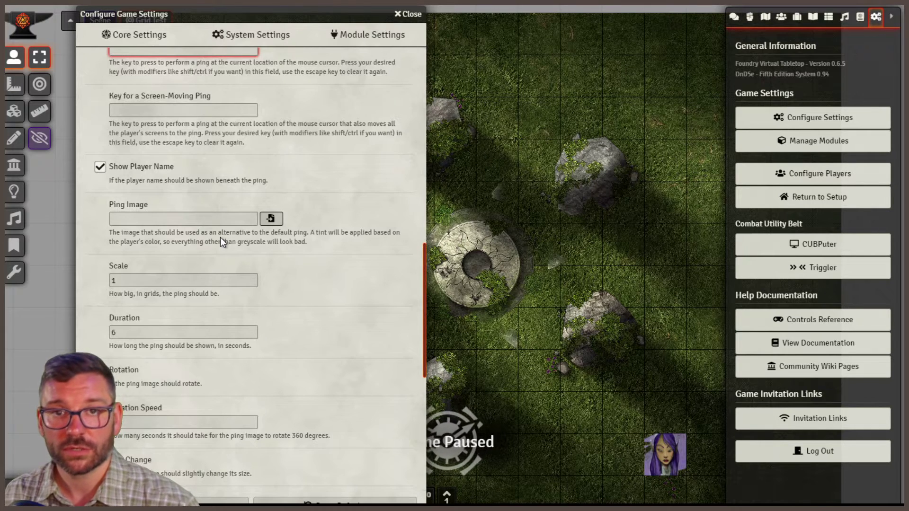
left_click(558, 222)
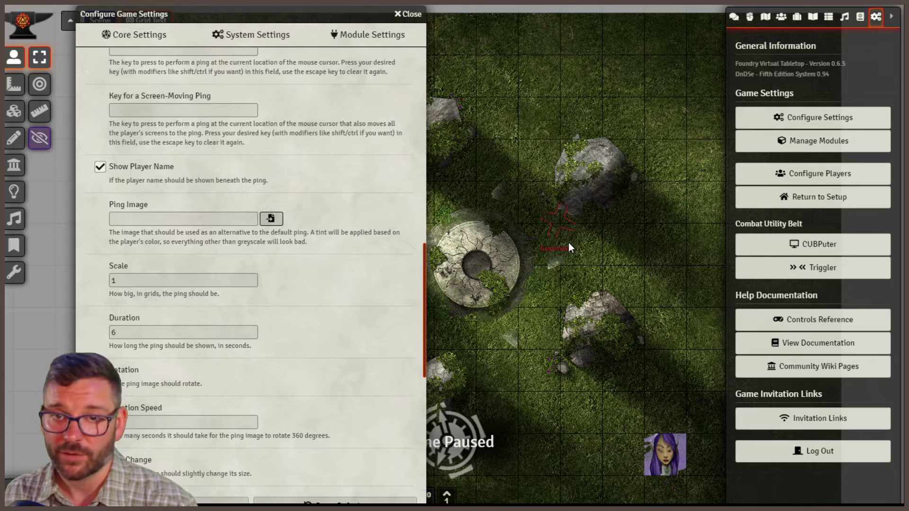
scroll(352, 283, "down", 2)
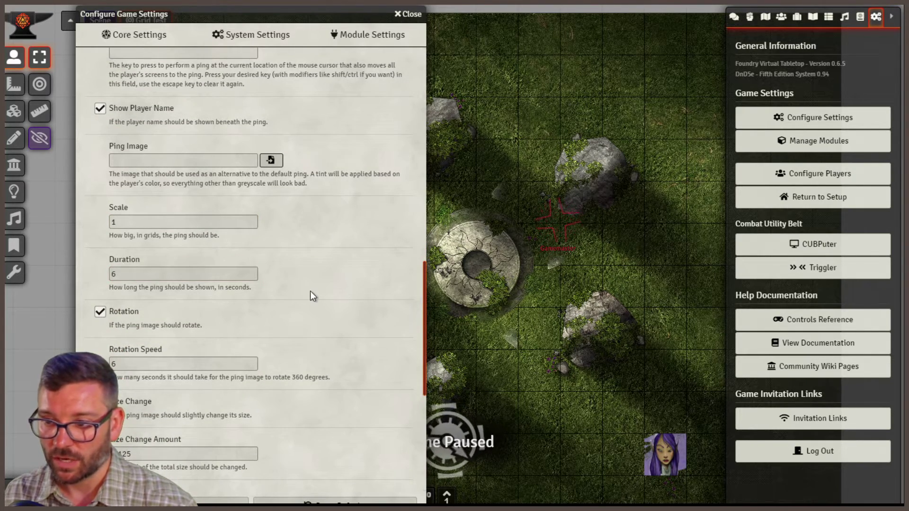
scroll(312, 296, "down", 4)
left_click(495, 217)
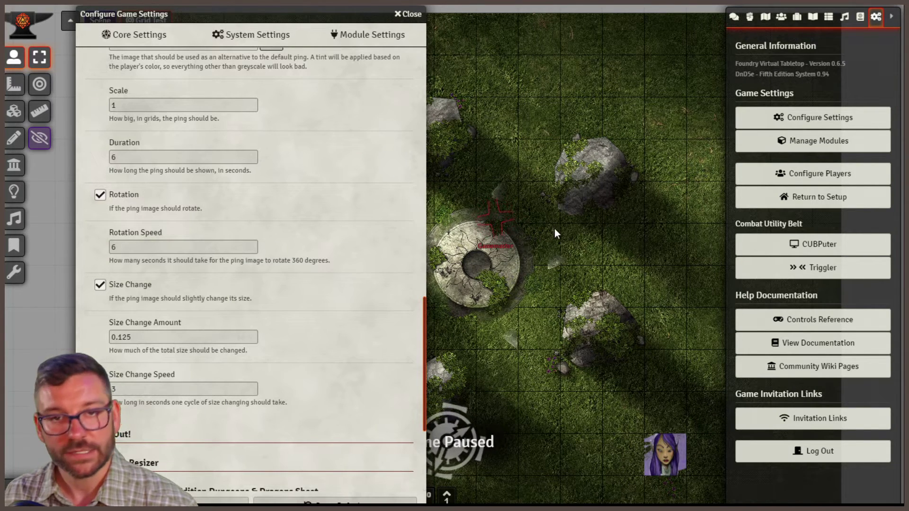
scroll(302, 336, "down", 2)
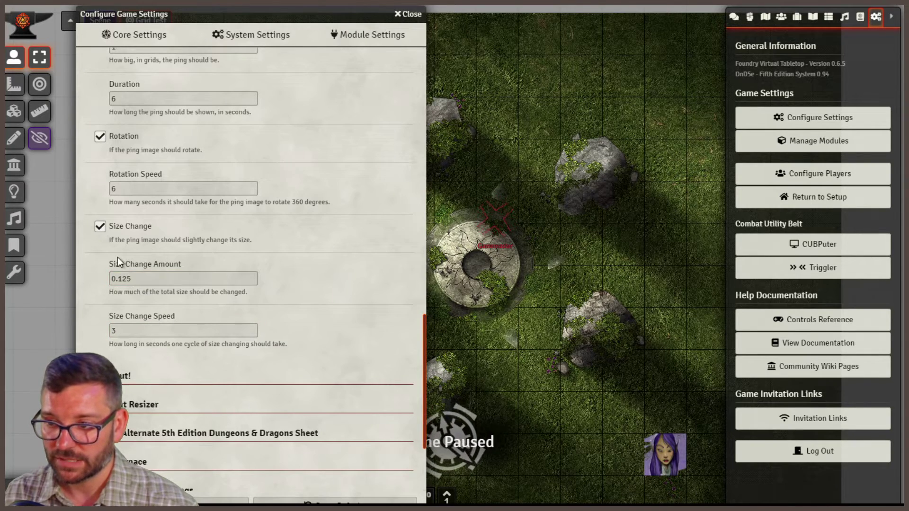
left_click(142, 278)
left_click(292, 265)
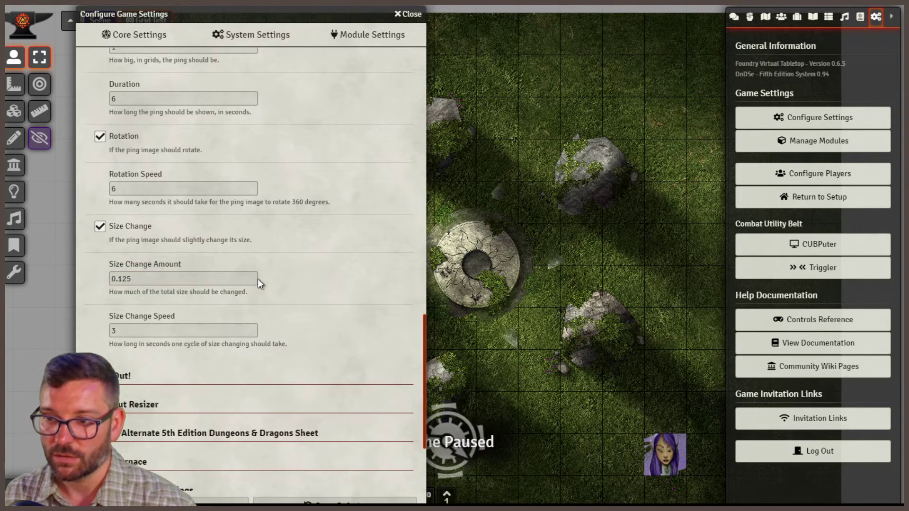
Collapse the Pings section, expand the PopOut! module's options to read them, and close the settings
scroll(263, 265, "up", 15)
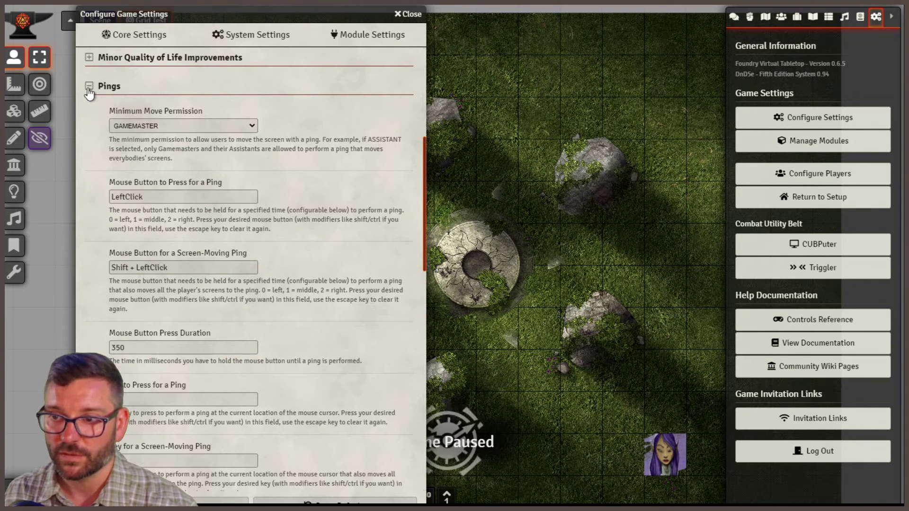
left_click(89, 87)
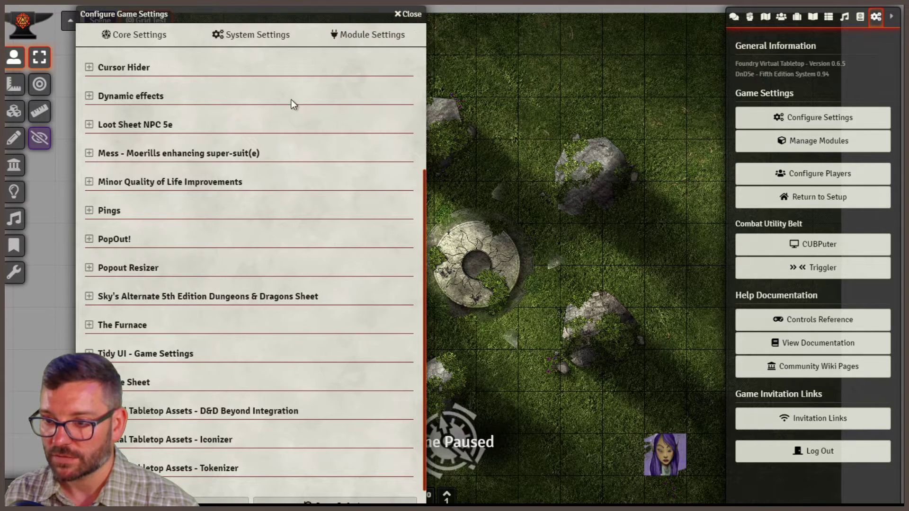
left_click(89, 239)
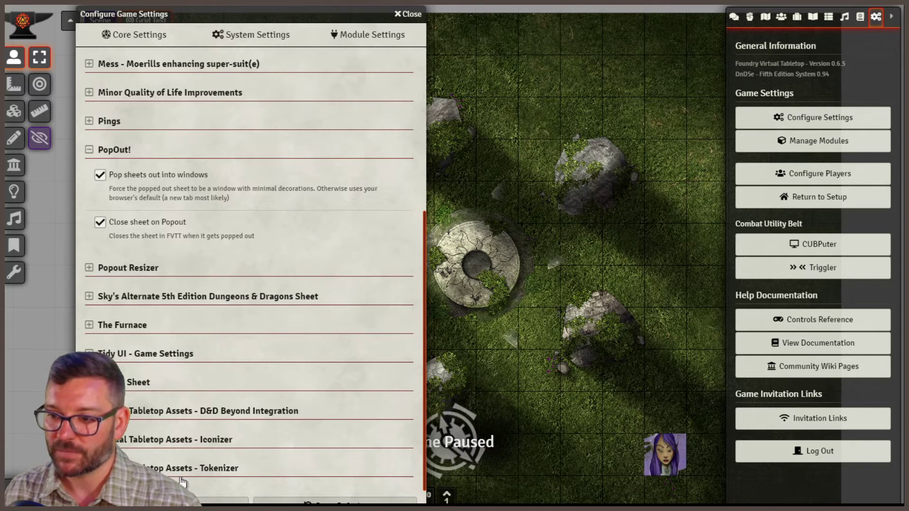
key("Escape")
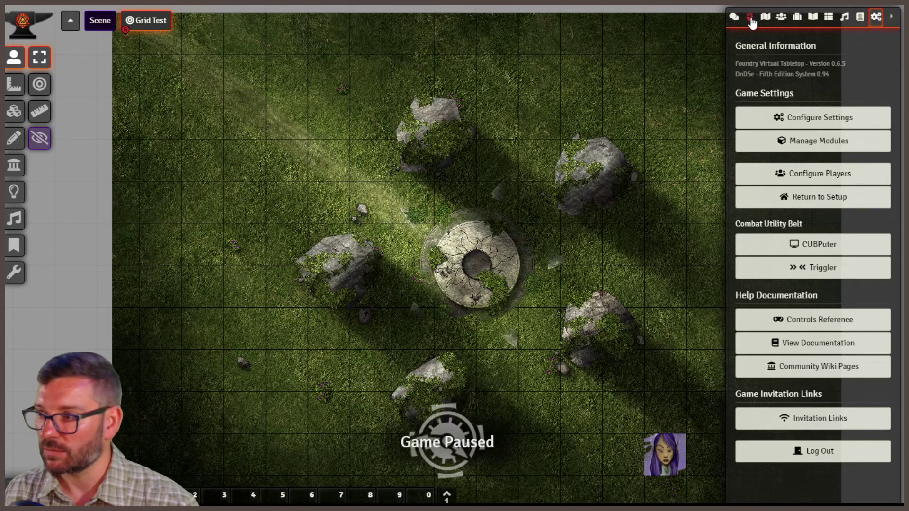
Open the purple-haired paladin's character sheet and pop it out into its own browser window
left_click(780, 18)
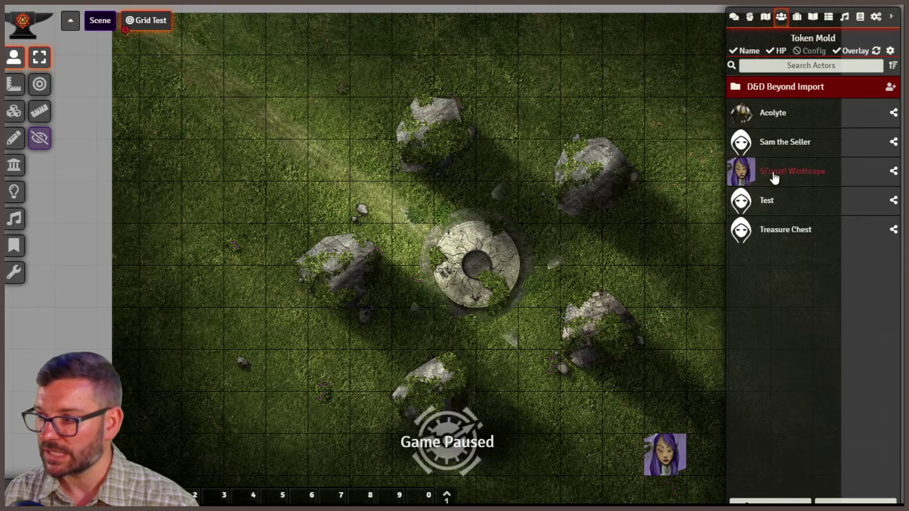
left_click(792, 171)
left_click_drag(400, 65, 300, 55)
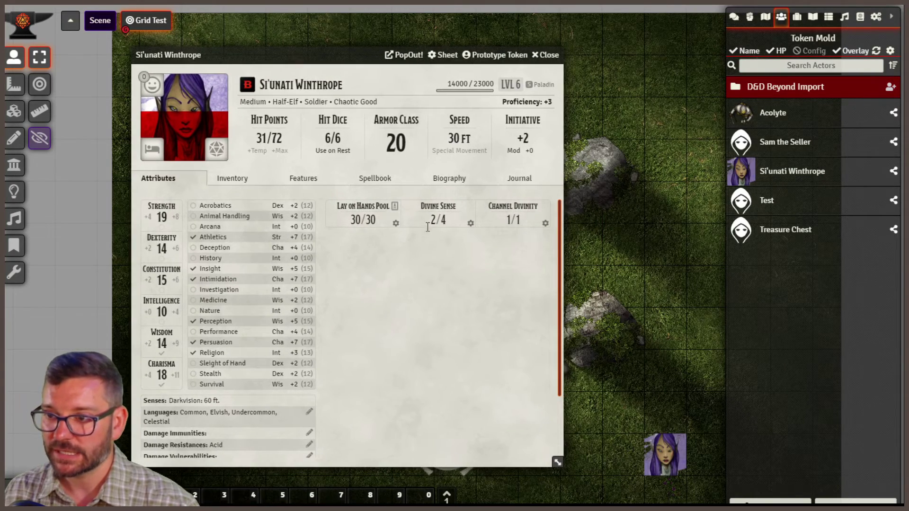
left_click(403, 57)
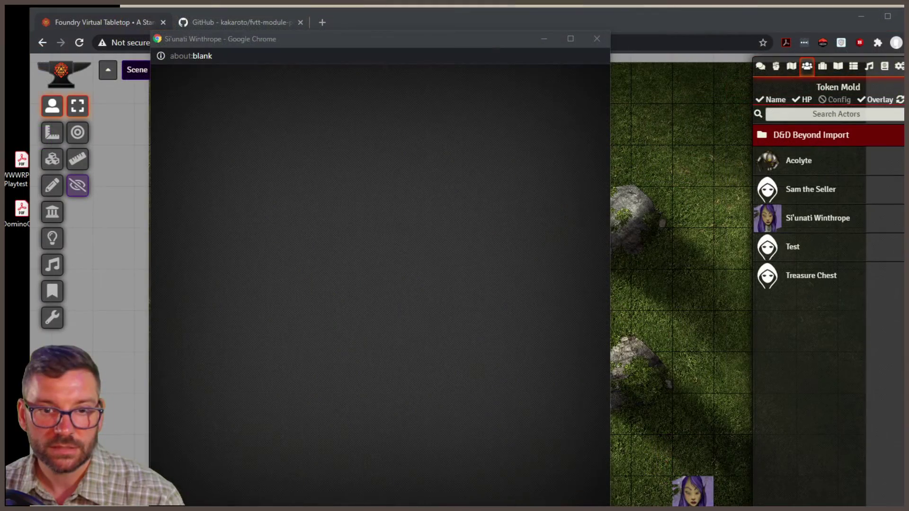
Move the popped-out sheet window up and to the left, and look through its Attributes page
left_click_drag(271, 42, 225, 40)
scroll(533, 434, "down", 5)
scroll(481, 420, "up", 5)
left_click_drag(265, 47, 239, 36)
scroll(419, 338, "down", 5)
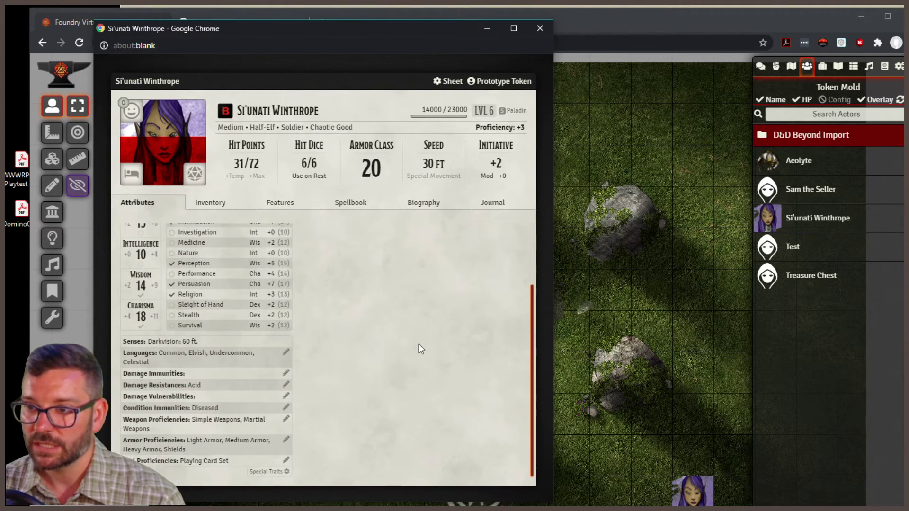
scroll(419, 350, "up", 5)
Browse the sheet's Inventory, Features, Spellbook and Biography pages and return to Attributes
left_click(226, 209)
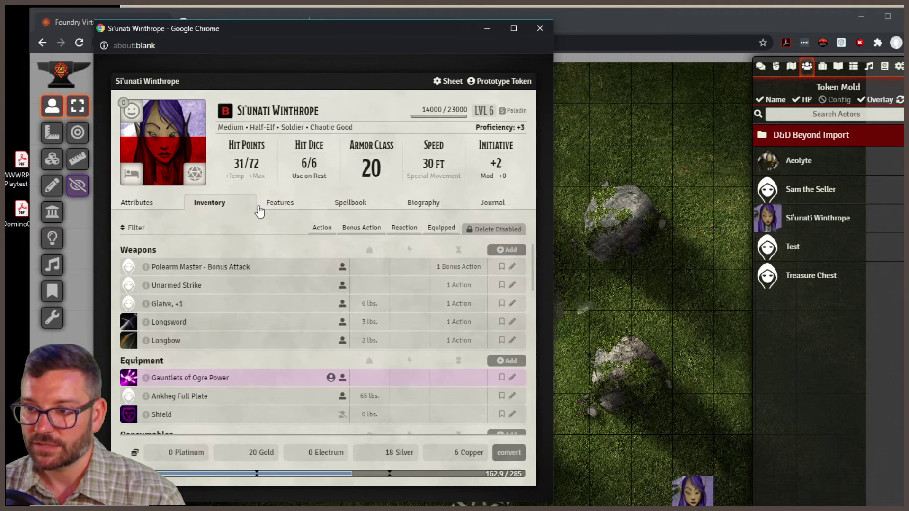
left_click(280, 202)
left_click(350, 203)
left_click(424, 202)
left_click(135, 202)
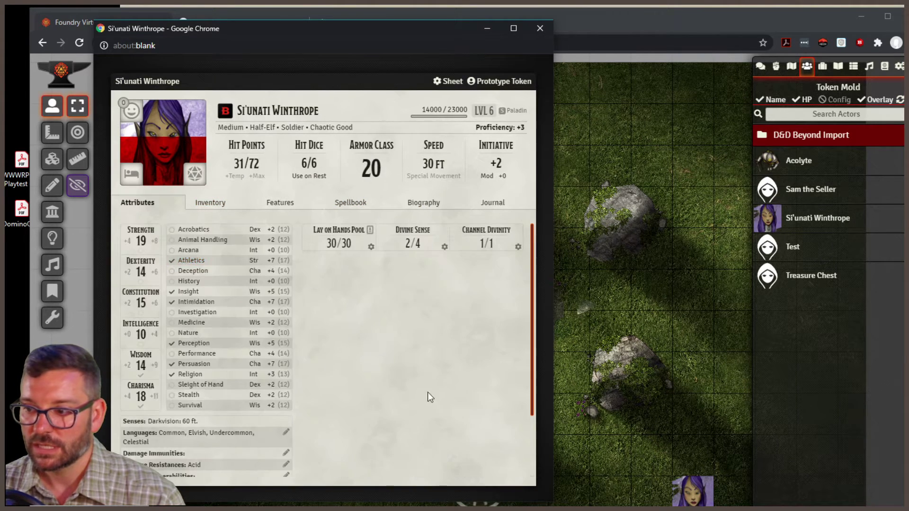
Widen the popped-out sheet window and check its Features and Inventory pages, returning to Attributes
left_click_drag(552, 502, 757, 506)
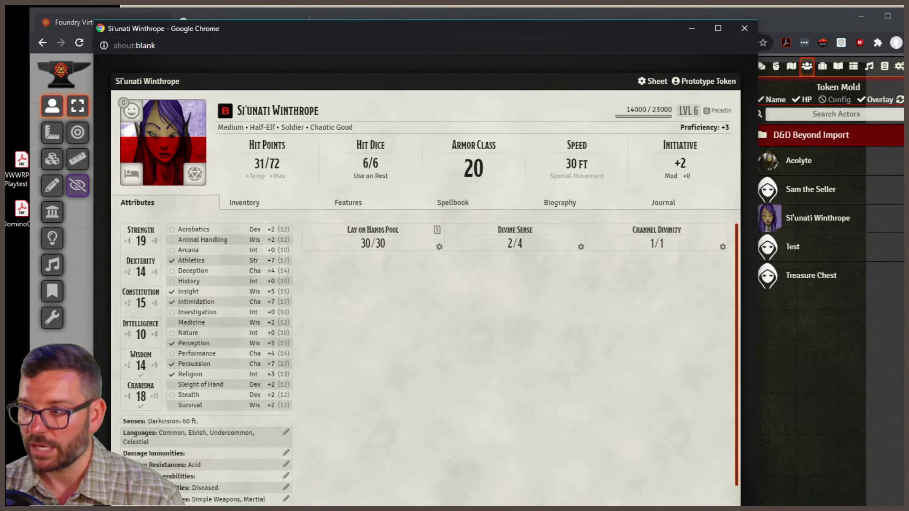
left_click(348, 204)
left_click(260, 202)
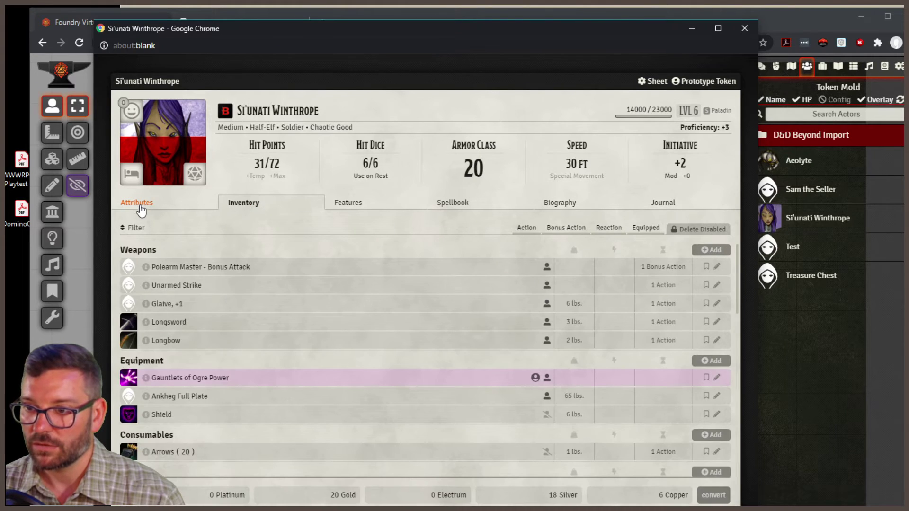
left_click(132, 203)
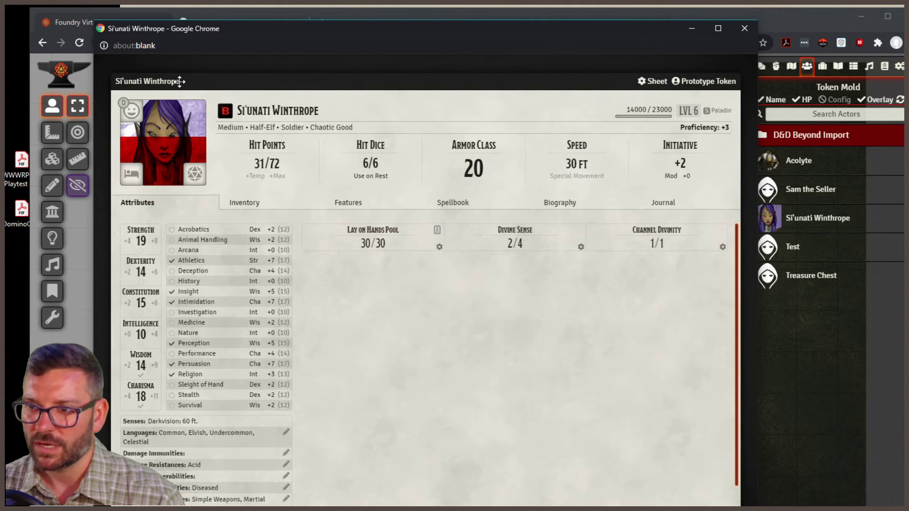
Shift the sheet closer to its window's upper-left corner and move the popped-out window farther left
left_click_drag(213, 82, 176, 70)
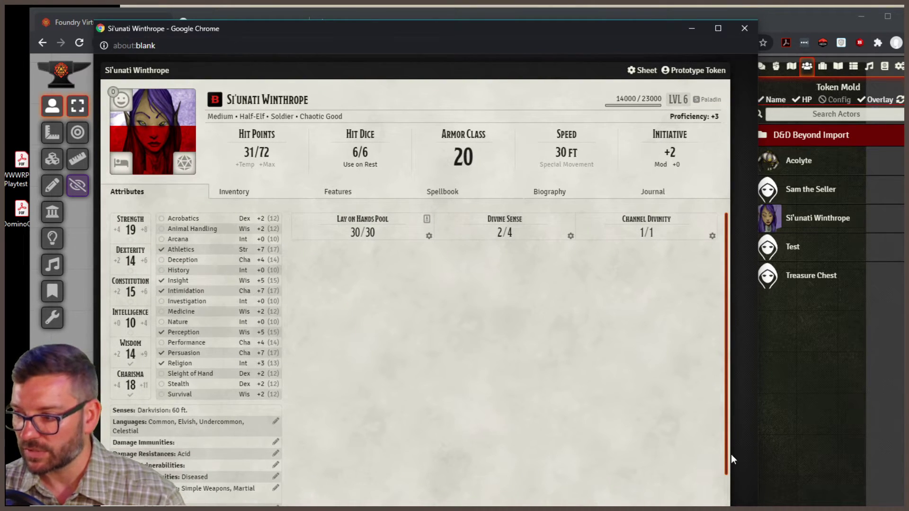
left_click_drag(343, 30, 288, 30)
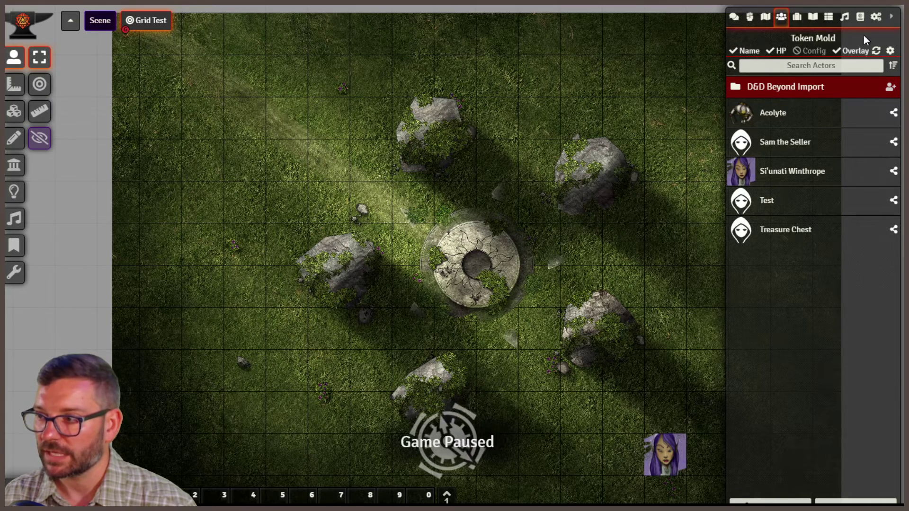
Browse the compendium and journal directories, view the "02 Part 1: Goblin Arrows" journal entry and close it
left_click(860, 17)
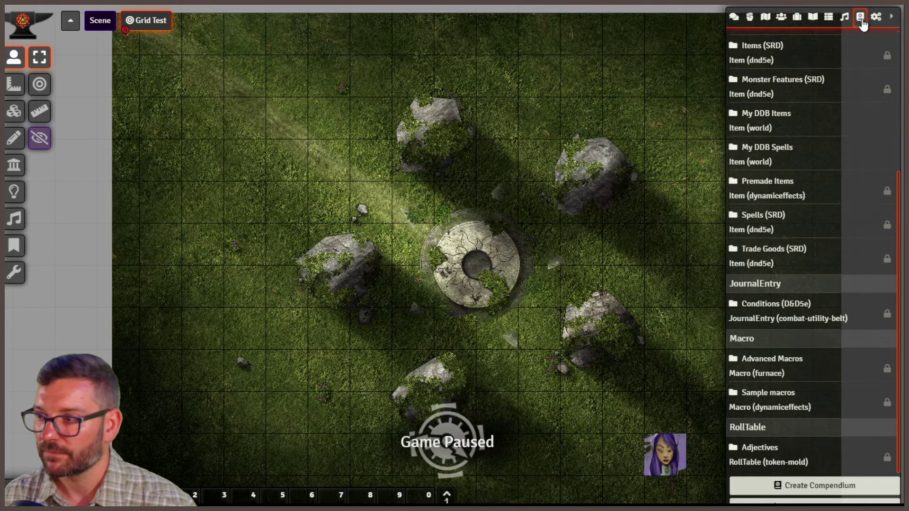
left_click(875, 22)
left_click(859, 21)
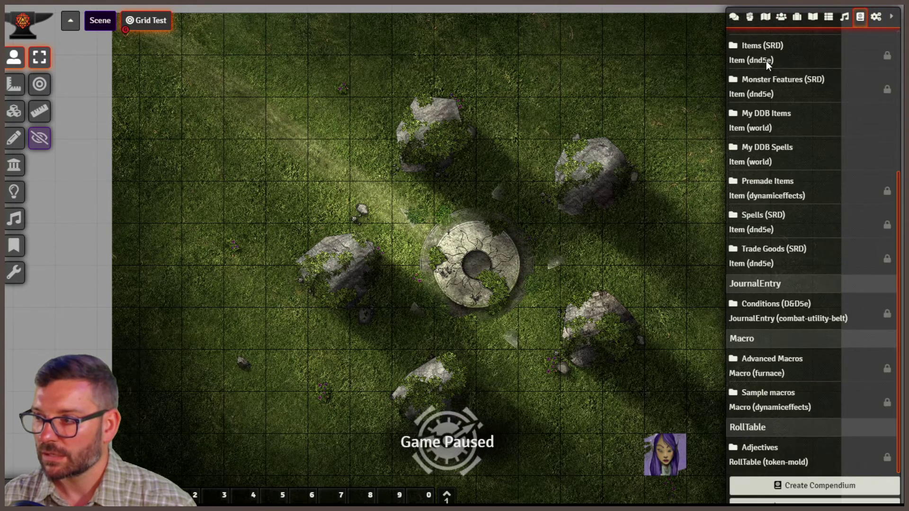
left_click(813, 18)
left_click(766, 155)
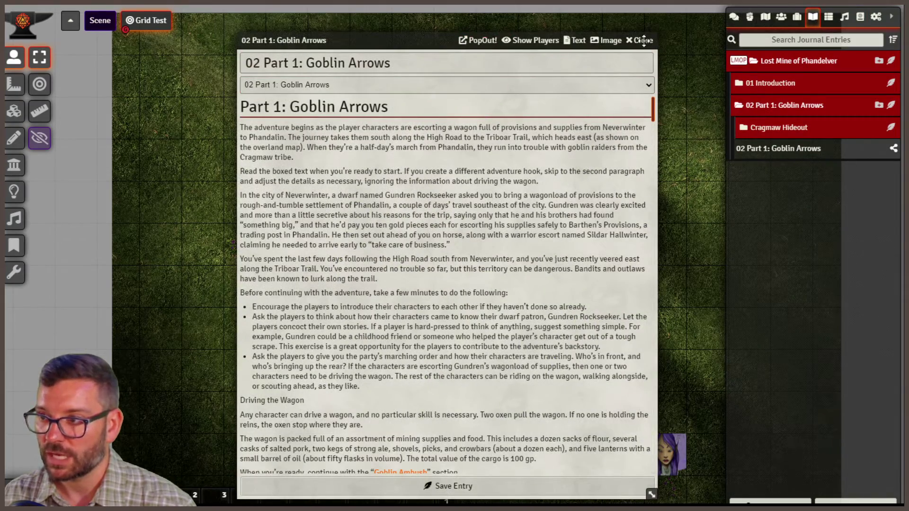
left_click(640, 40)
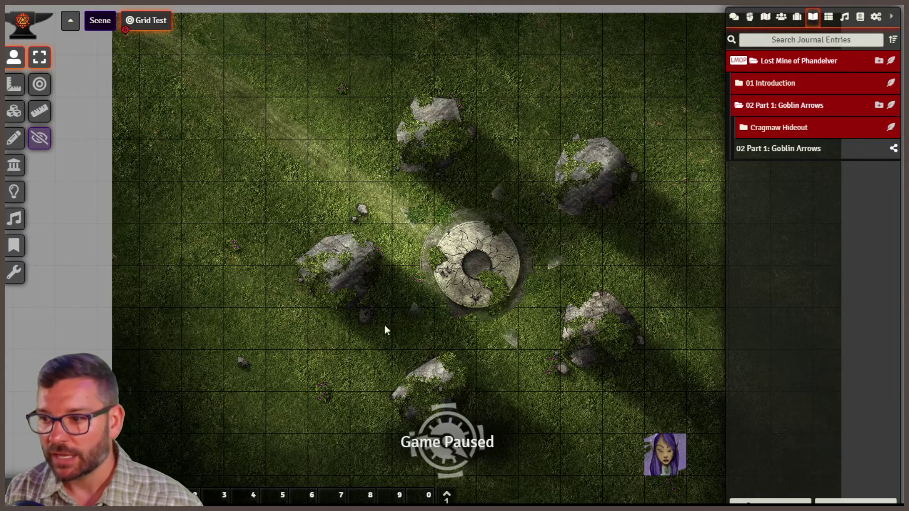
Try to resize the sidebar from its inner edge while viewing the Journal, Items, Roll Tables and Actors directories
key("Right")
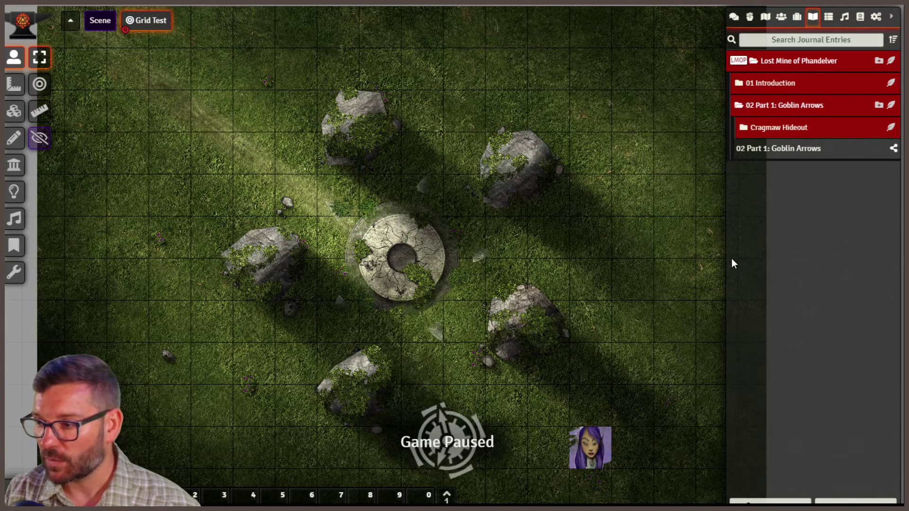
left_click_drag(727, 259, 761, 267)
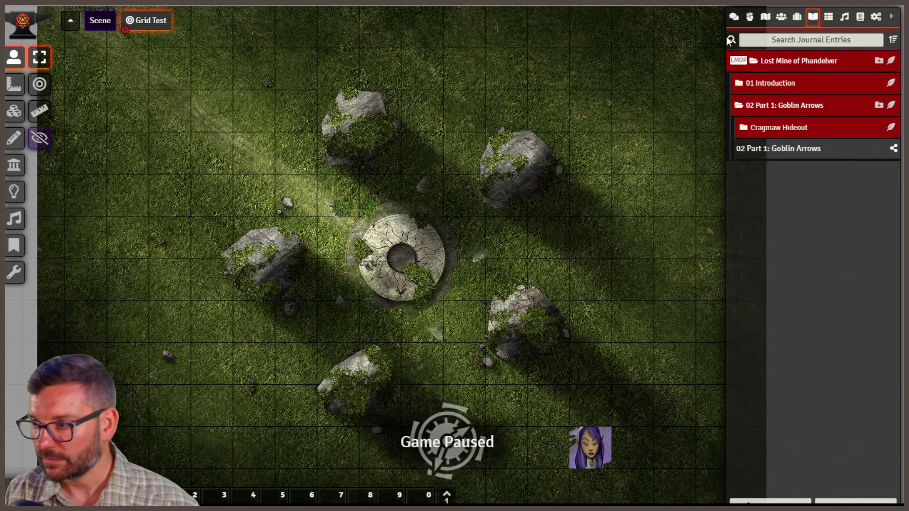
left_click(797, 19)
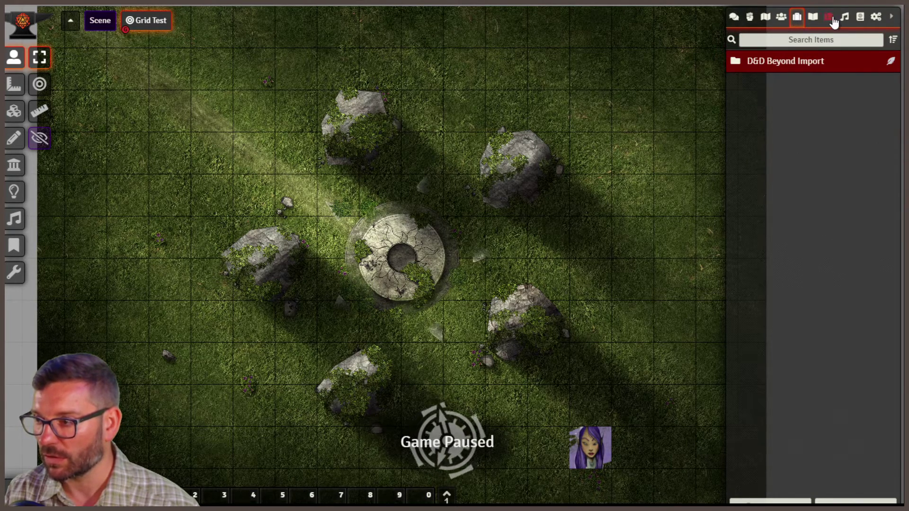
left_click(828, 18)
left_click(812, 18)
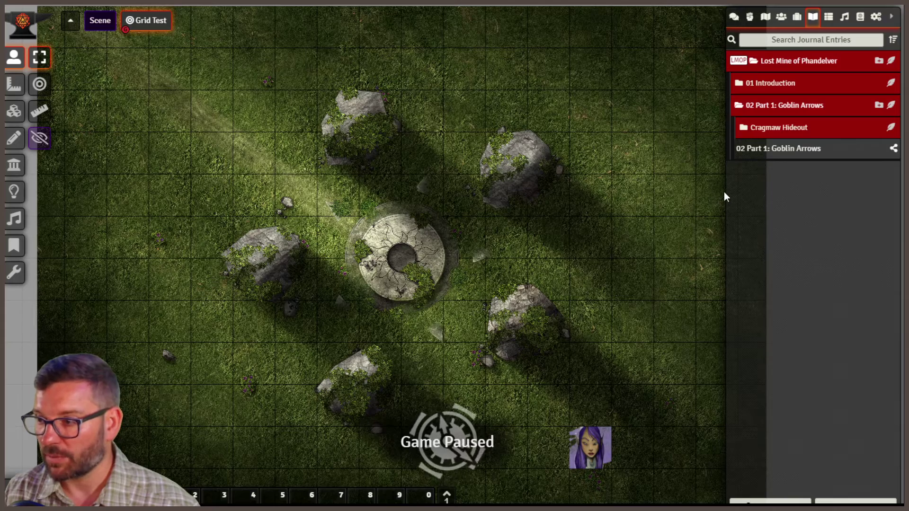
left_click_drag(727, 195, 521, 206)
left_click(781, 18)
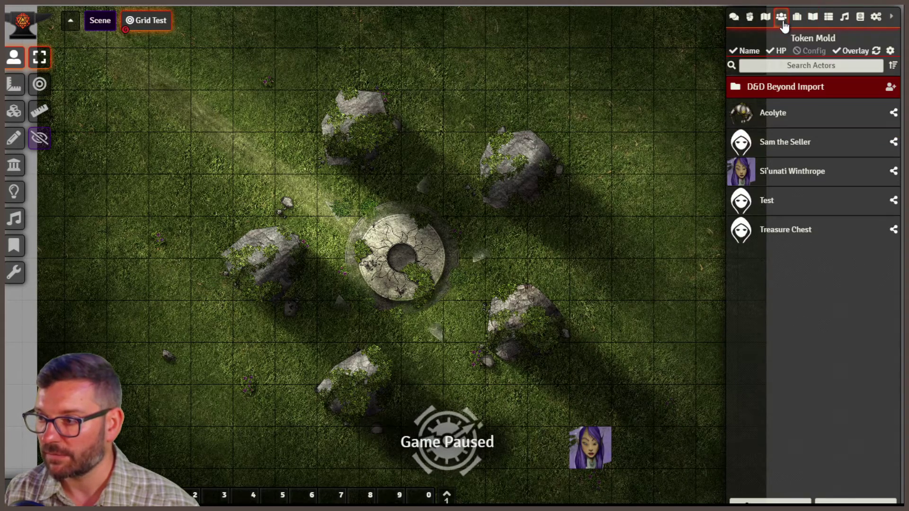
left_click_drag(727, 251, 834, 260)
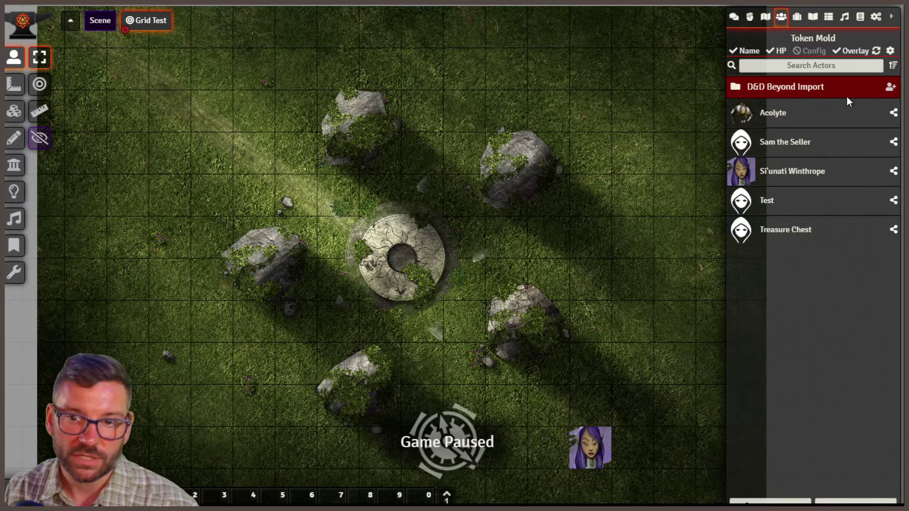
Collapse the sidebar, open the Scenes Directory as a floating window, move and resize it slightly, and close it
left_click(892, 20)
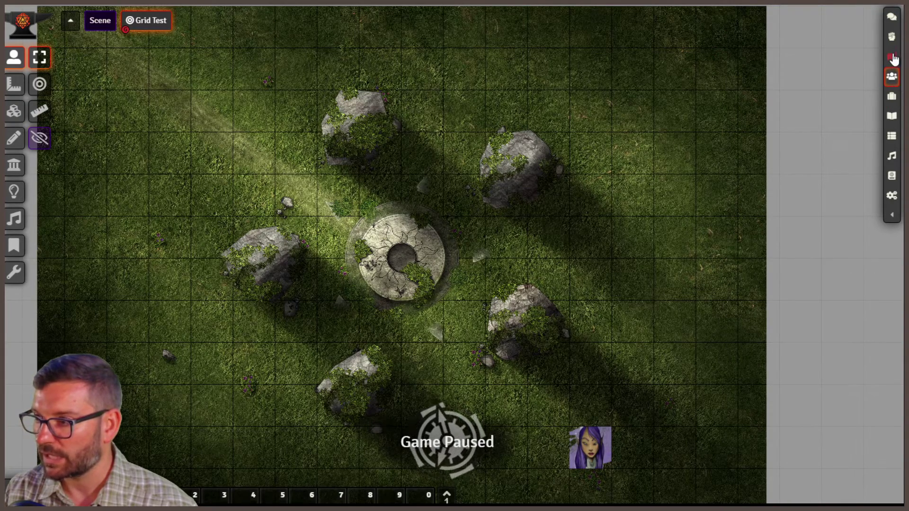
left_click(892, 56)
left_click_drag(428, 167, 710, 26)
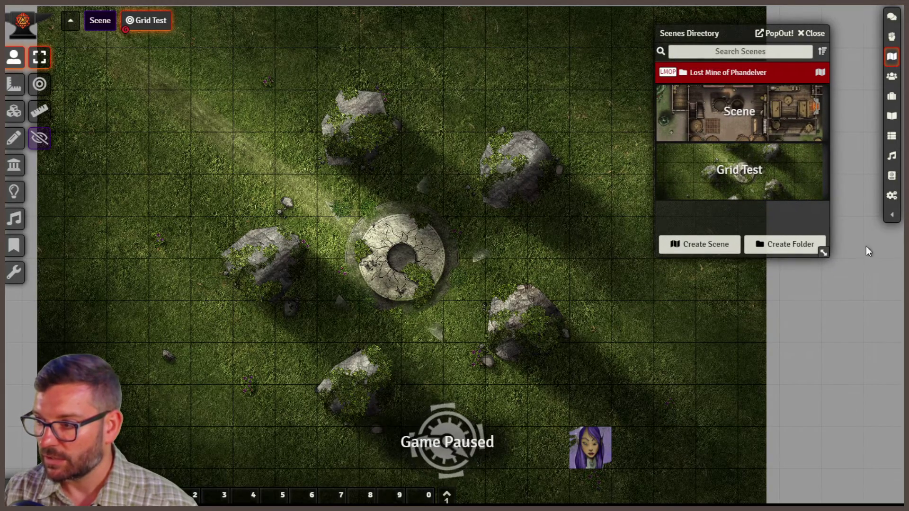
mouse_move(824, 252)
left_mouse_down()
mouse_move(883, 341)
mouse_move(845, 326)
mouse_move(738, 163)
mouse_move(830, 294)
mouse_move(818, 258)
left_mouse_up()
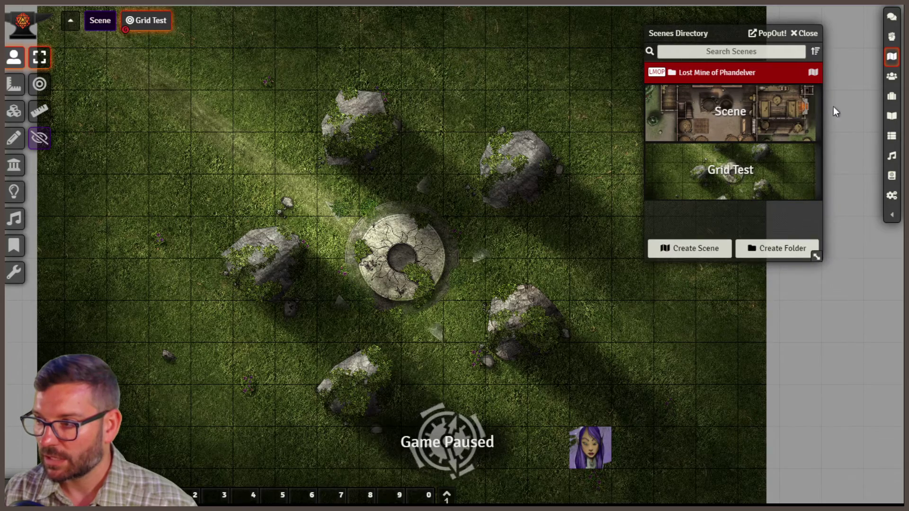
left_click(817, 32)
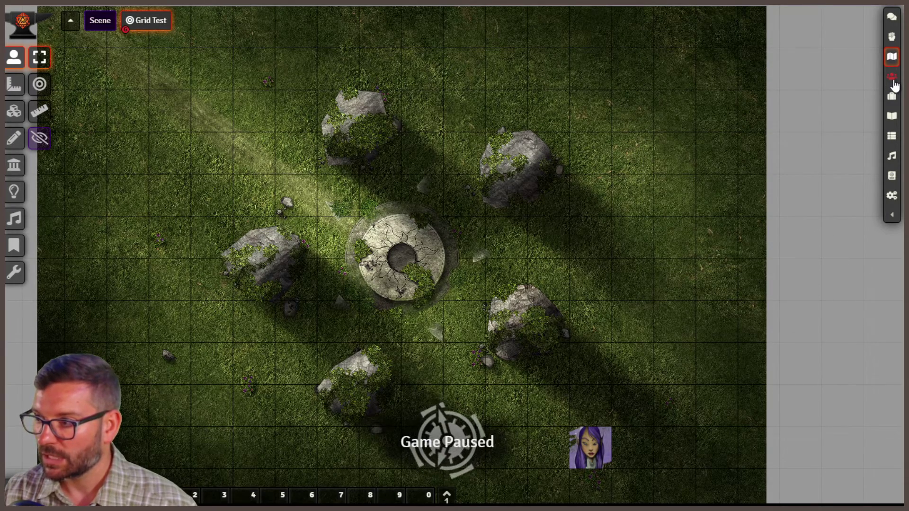
Open the combat tracker as a floating window, move and resize it, close it and expand the sidebar again
left_click(892, 37)
left_click_drag(412, 213, 363, 52)
left_click_drag(485, 278, 536, 269)
key("Escape")
left_click(892, 215)
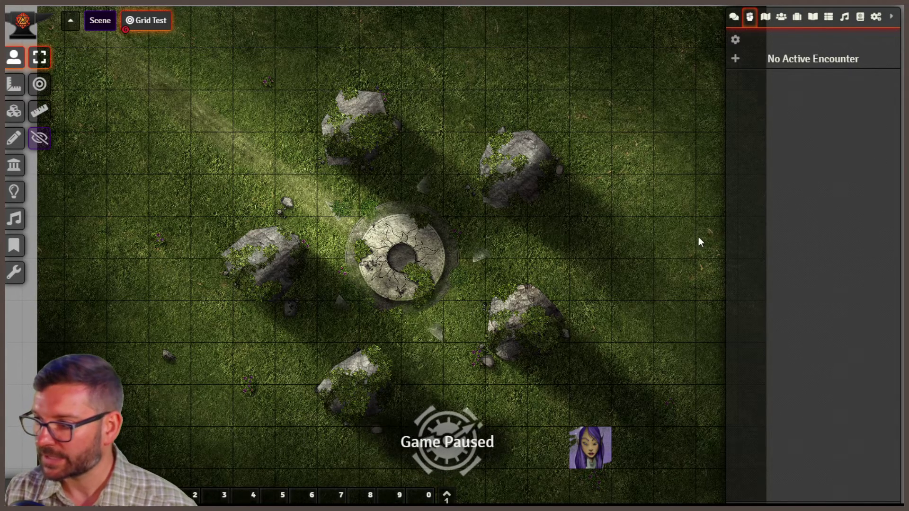
Try to resize the sidebar's width with the combat tracker and with the chat log displayed
left_click_drag(726, 250, 763, 257)
left_click(732, 16)
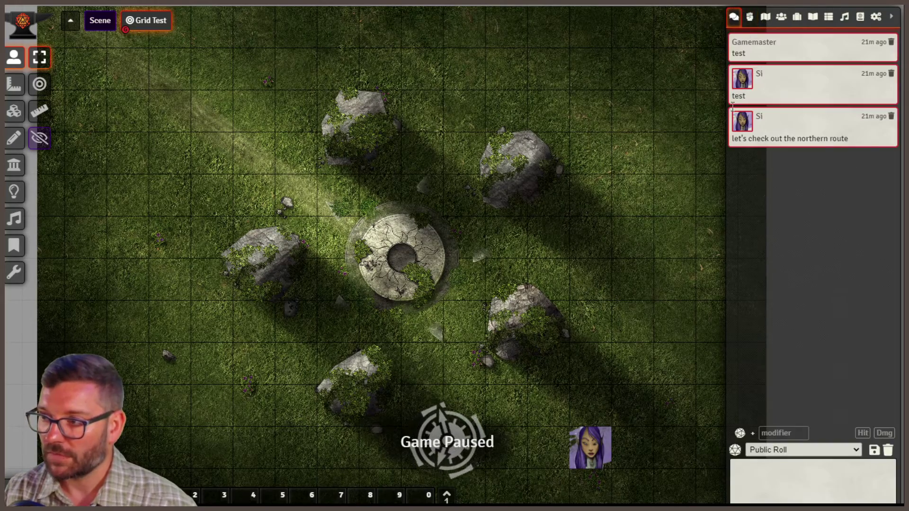
mouse_move(726, 189)
left_mouse_down()
mouse_move(55, 194)
mouse_move(727, 194)
mouse_move(476, 218)
mouse_move(483, 232)
mouse_move(727, 194)
left_mouse_up()
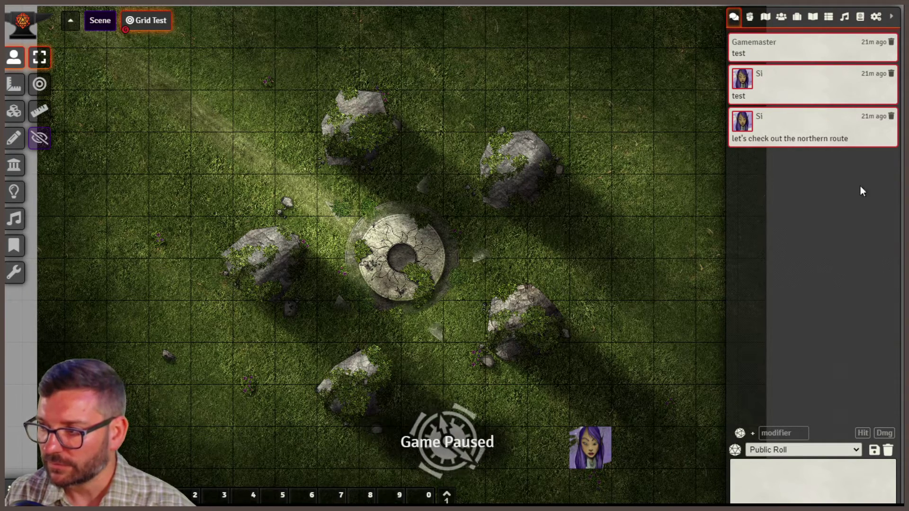
Delete all three messages from the chat log, starting with "let's check out the northern route"
left_click(891, 116)
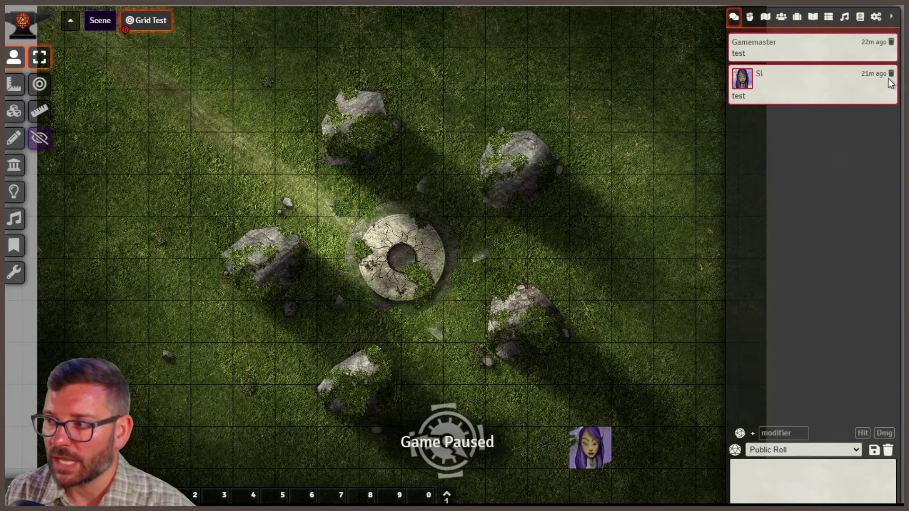
left_click(891, 73)
left_click(890, 41)
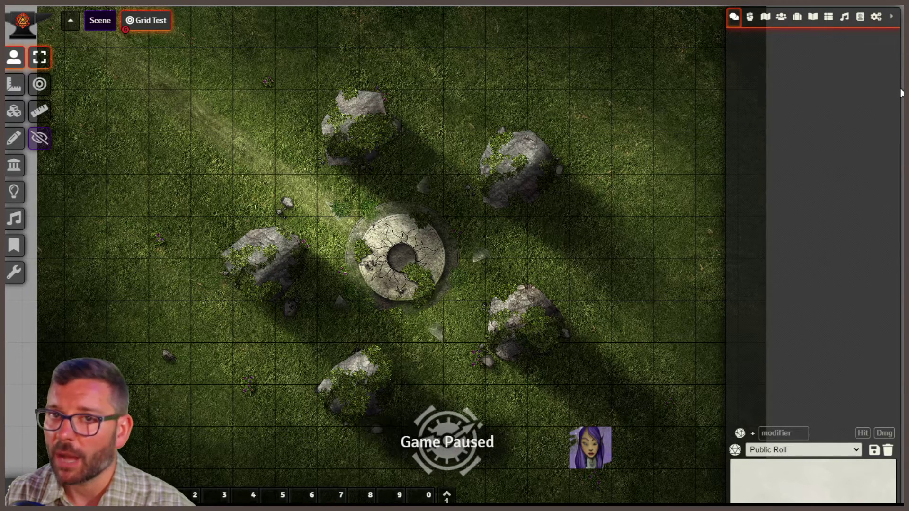